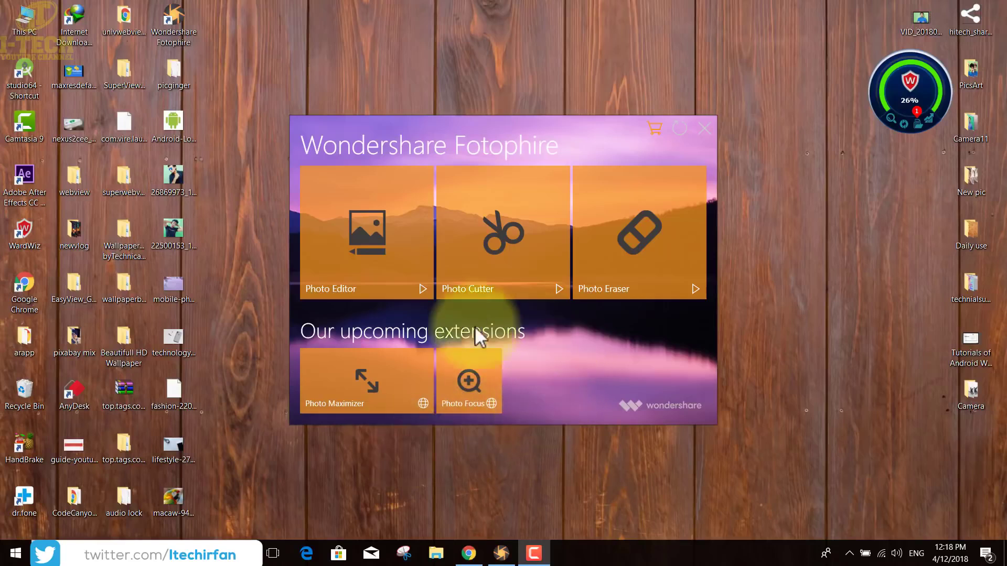
{"action": "left_click", "coordinate": [366, 259]}
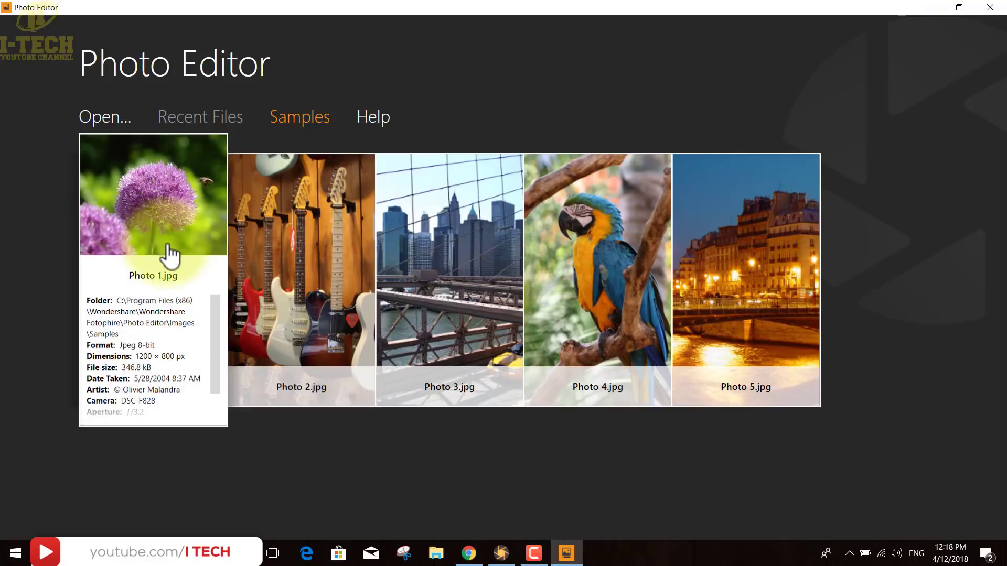
{"action": "left_click", "coordinate": [105, 117]}
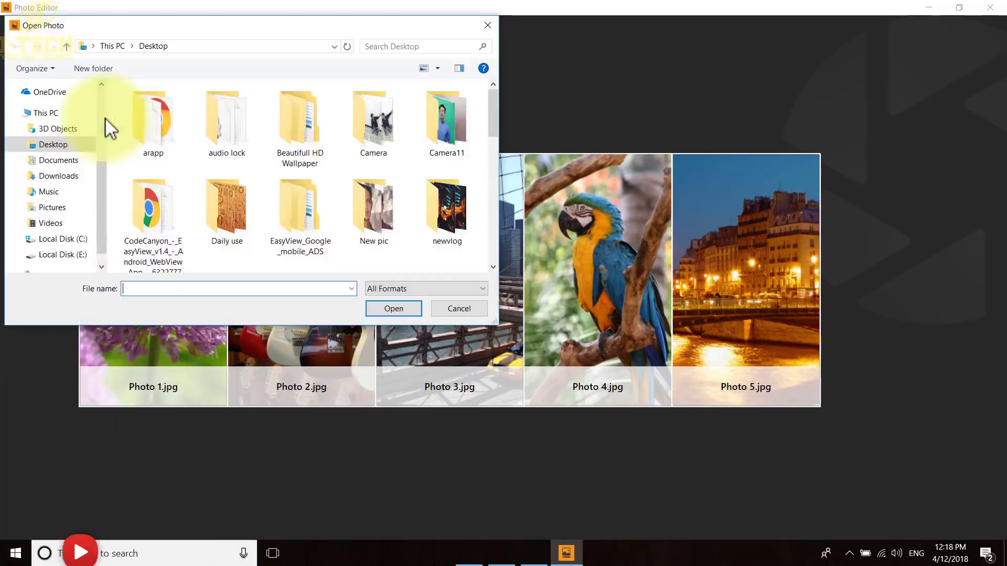
{"action": "left_click_drag", "start_coordinate": [493, 121], "coordinate": [502, 202]}
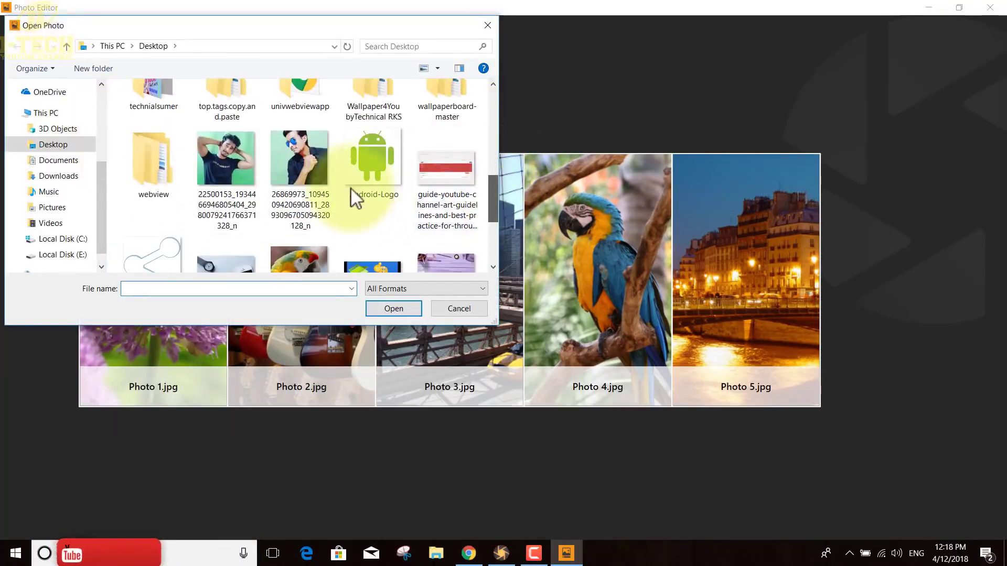
{"action": "left_click", "coordinate": [326, 221]}
{"action": "left_click", "coordinate": [378, 309]}
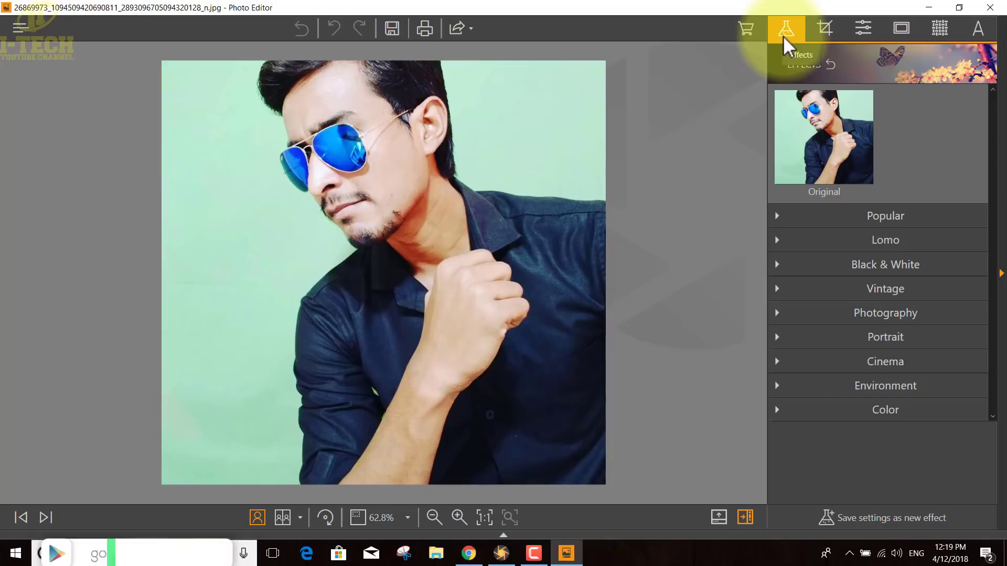
Step: Browse the Popular and Lomo effects, and apply the Happiness effect from the Popular group to the photo
{"action": "left_click", "coordinate": [777, 226]}
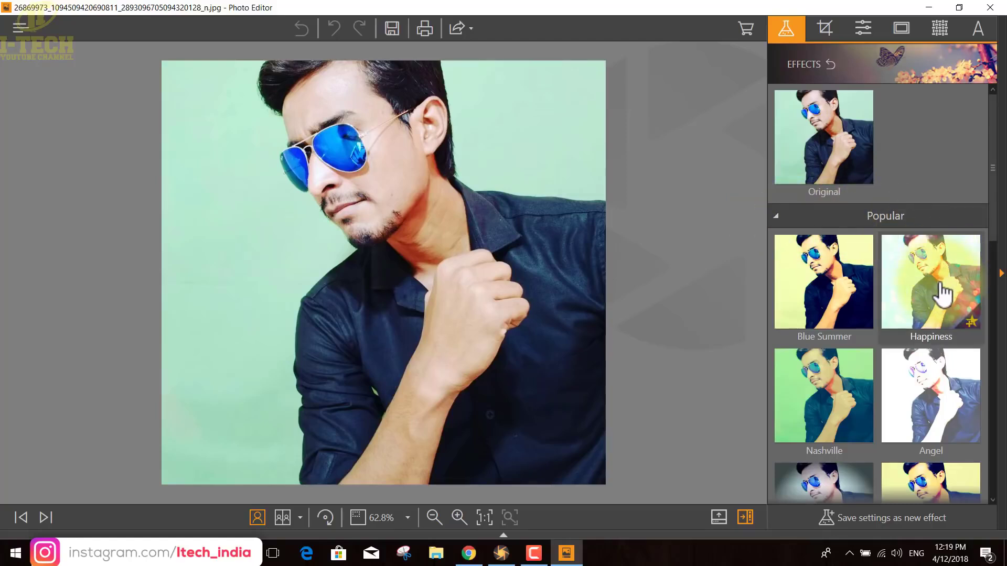
{"action": "left_click_drag", "start_coordinate": [999, 233], "coordinate": [993, 472]}
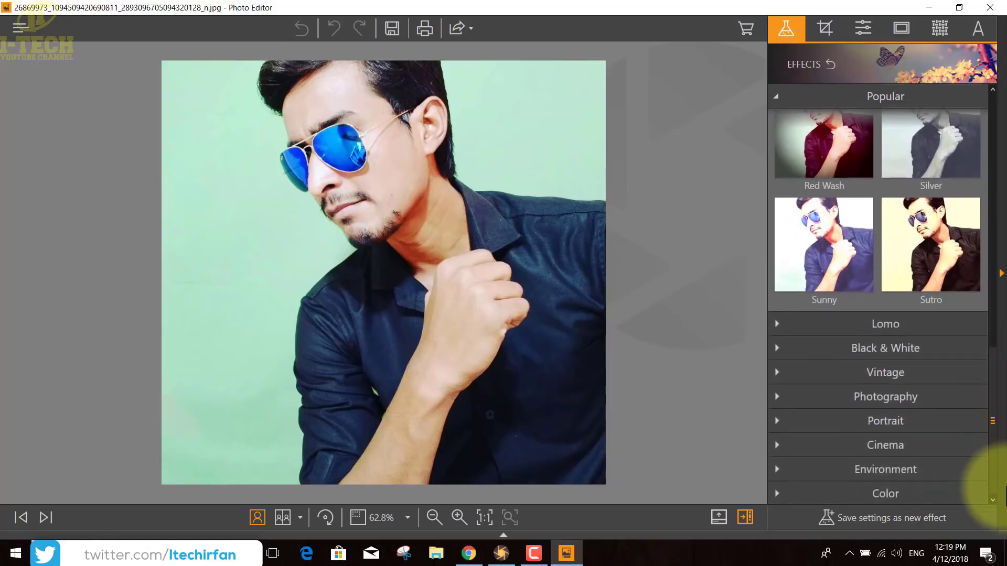
{"action": "left_click", "coordinate": [775, 325]}
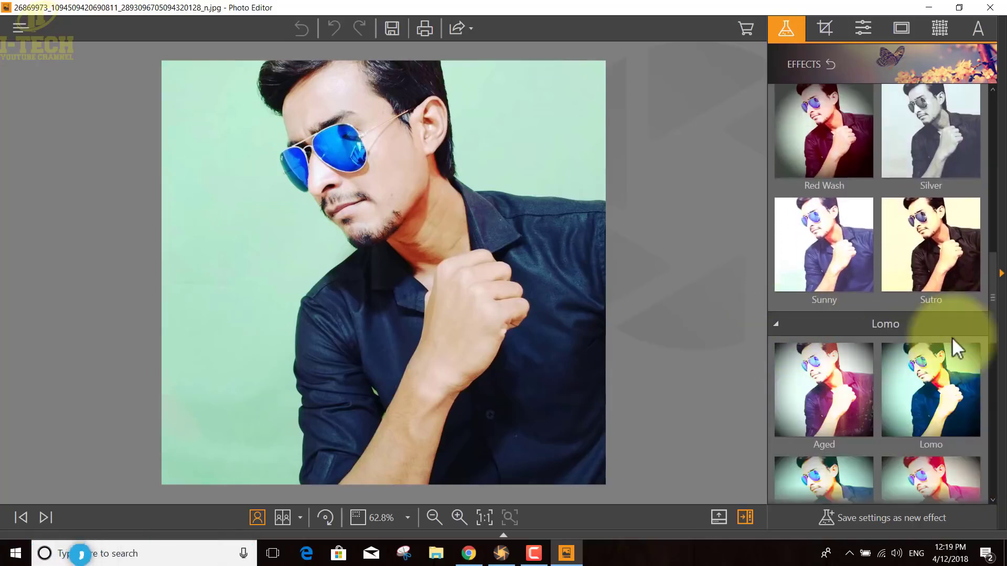
{"action": "left_click_drag", "start_coordinate": [996, 321], "coordinate": [971, 165]}
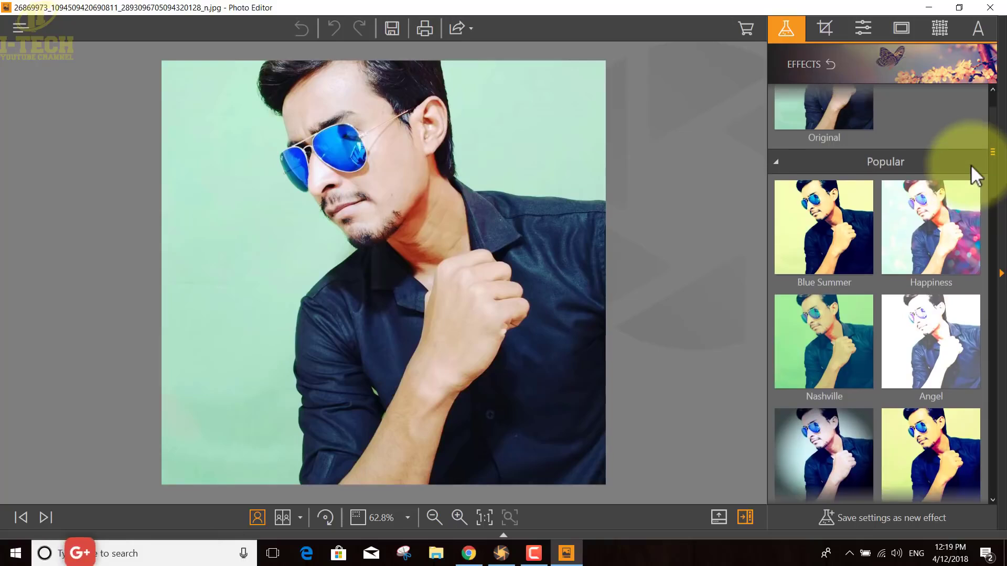
{"action": "left_click", "coordinate": [932, 230]}
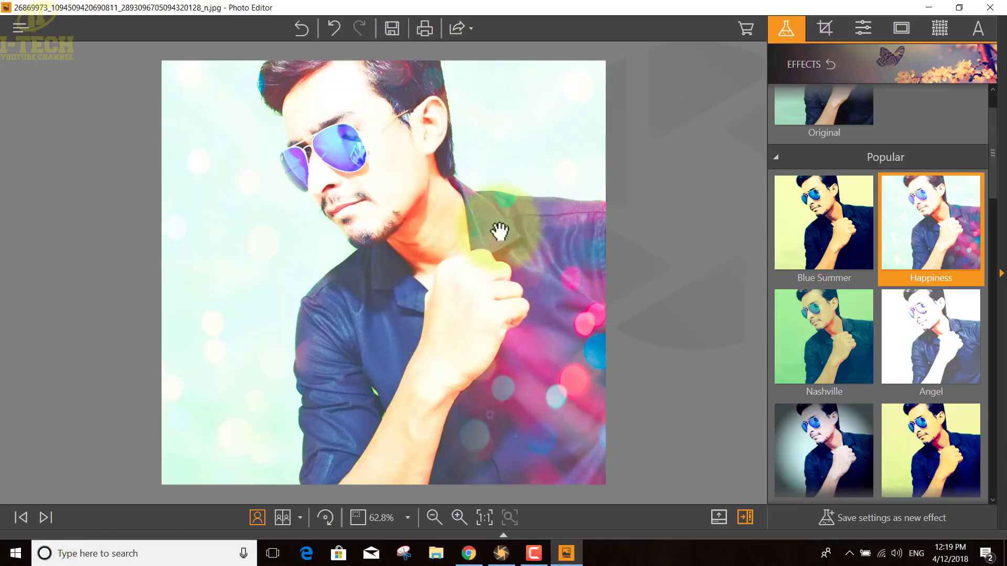
{"action": "scroll", "coordinate": [995, 191], "scroll_direction": "up", "scroll_amount": 1}
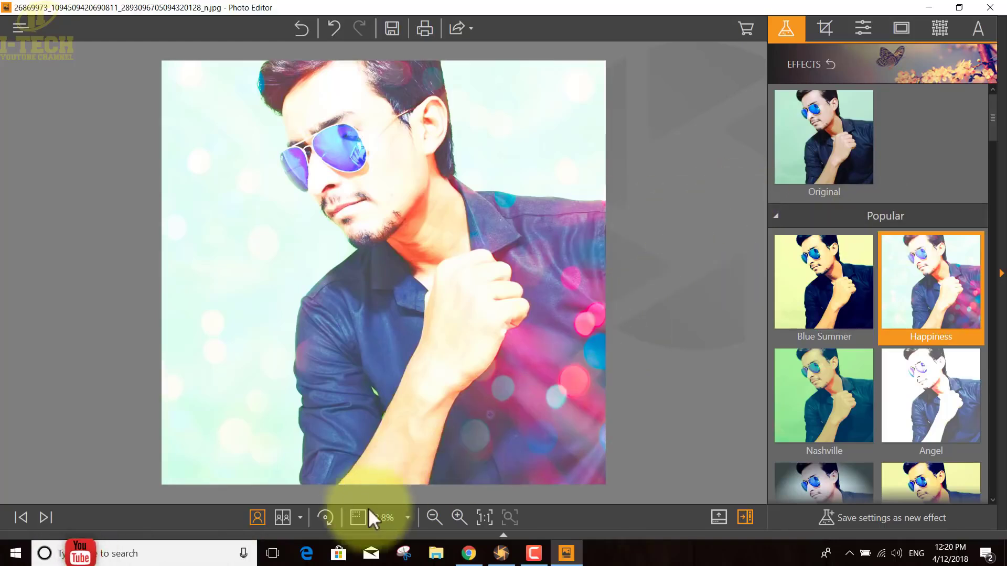
Step: Show the photo in a side-by-side before and after view and rotate it through a full turn back to upright
{"action": "left_click", "coordinate": [283, 519]}
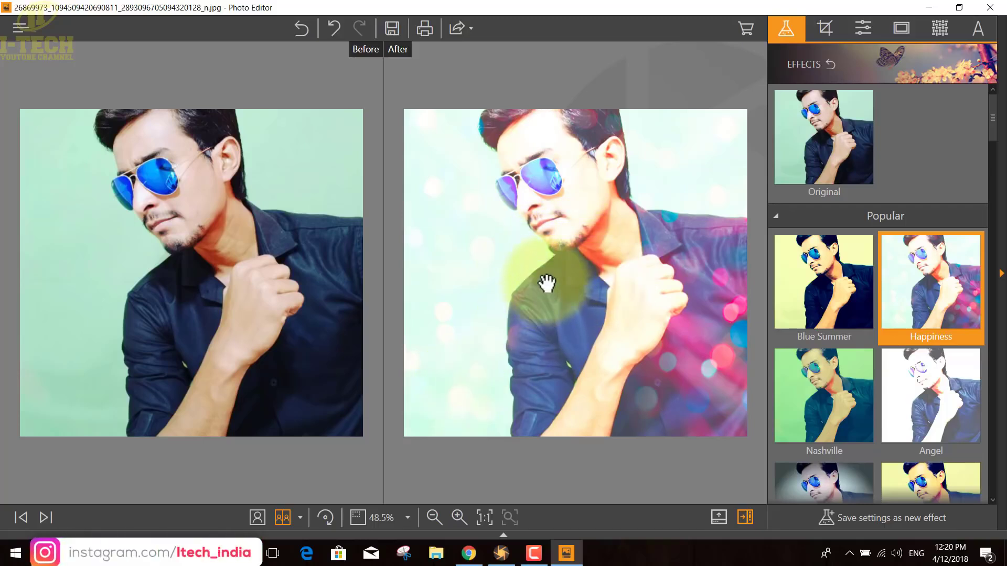
{"action": "left_click", "coordinate": [329, 517]}
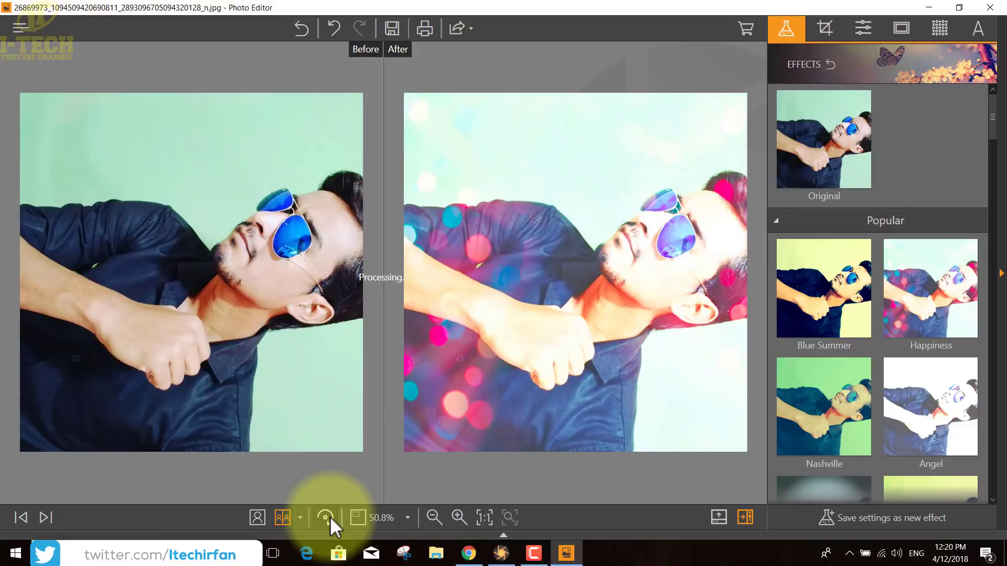
{"action": "left_click", "coordinate": [330, 518]}
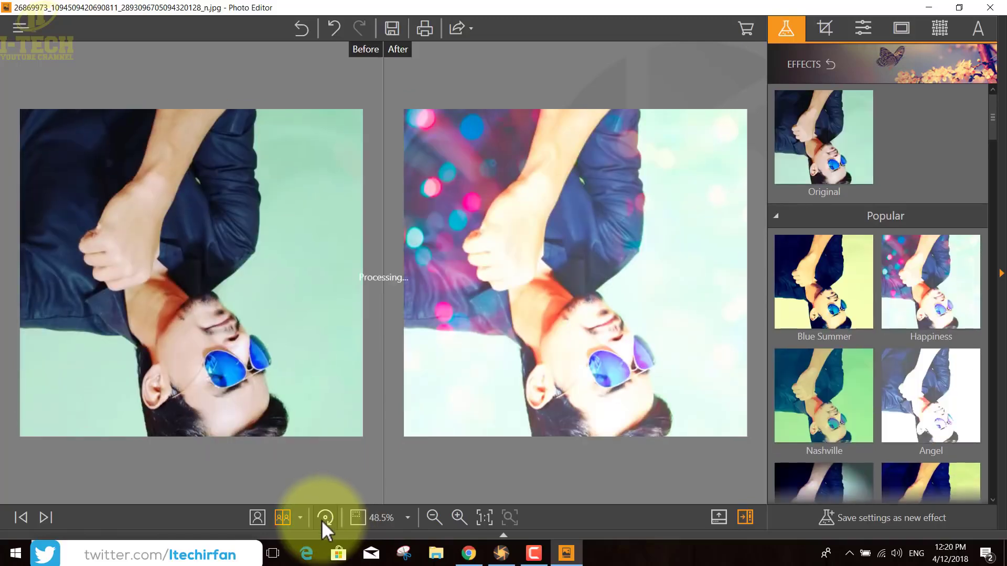
{"action": "left_click", "coordinate": [323, 518]}
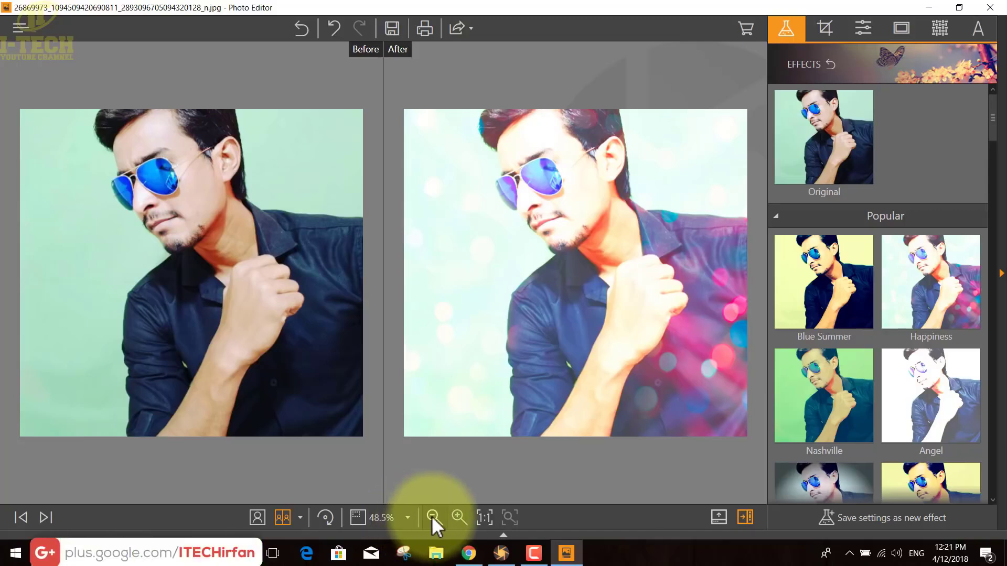
Step: Try the view options: zoom in and refit the comparison, and toggle the file browser and the effects panel
{"action": "left_click", "coordinate": [458, 517]}
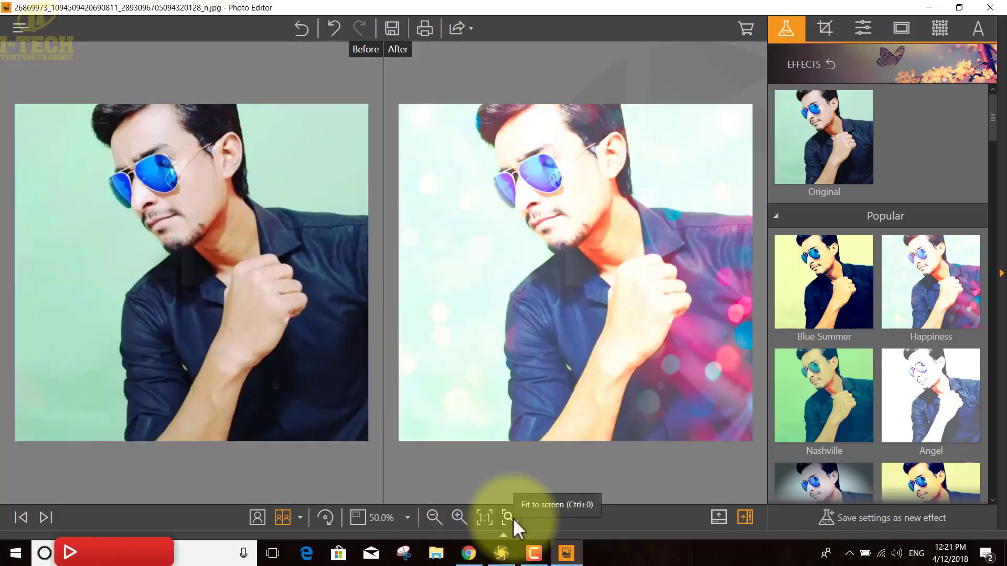
{"action": "left_click", "coordinate": [508, 517]}
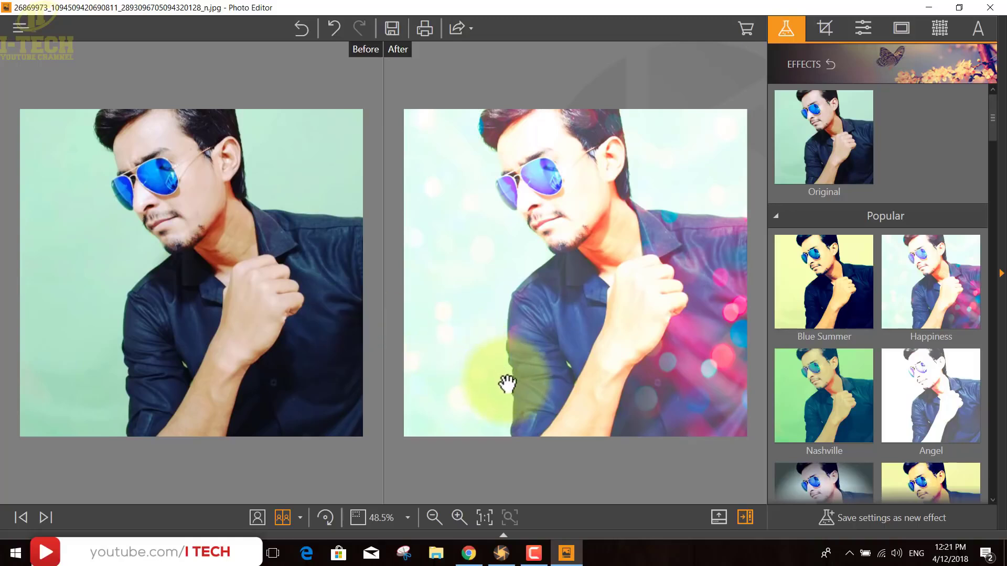
{"action": "left_click", "coordinate": [722, 516]}
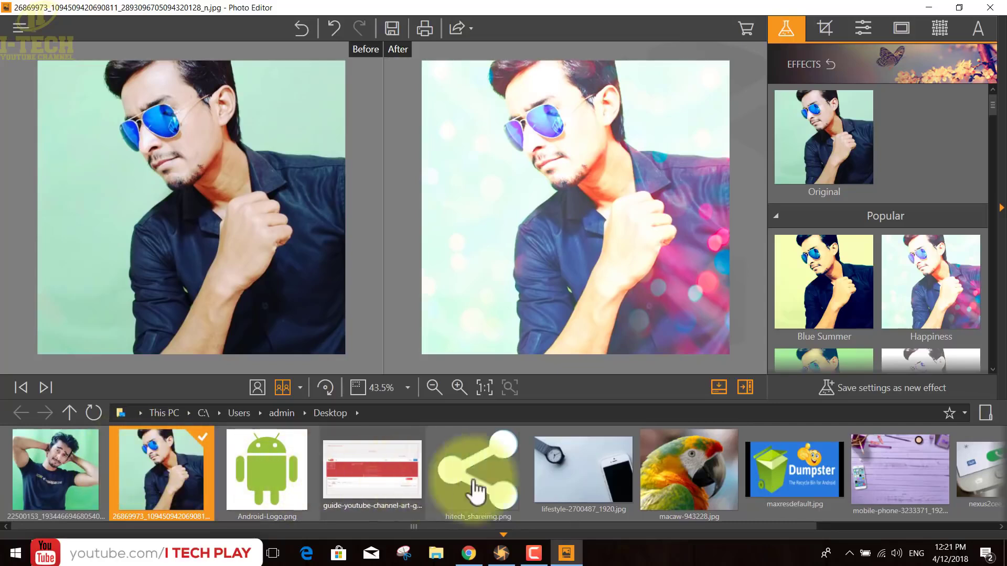
{"action": "left_click", "coordinate": [719, 388]}
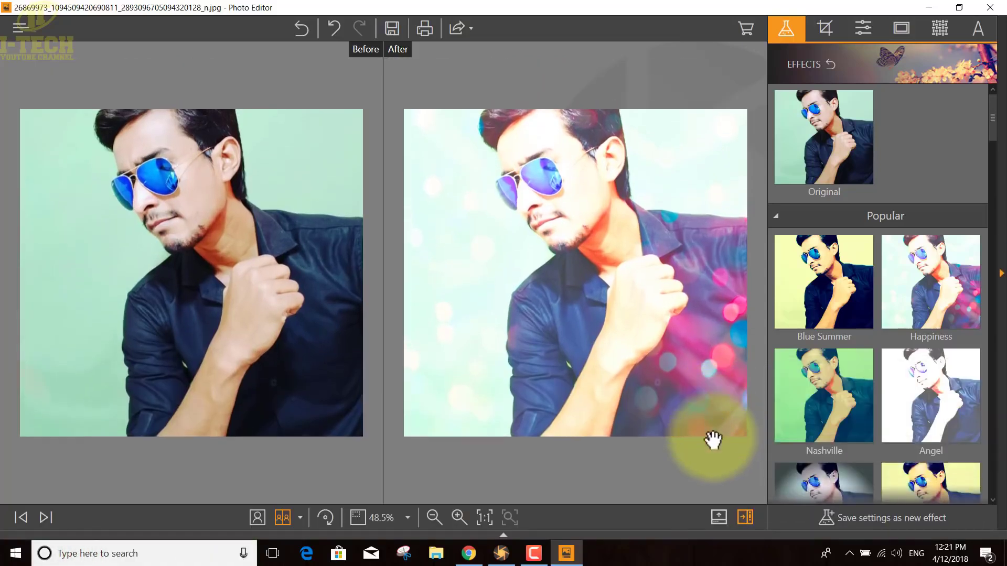
{"action": "left_click", "coordinate": [745, 519]}
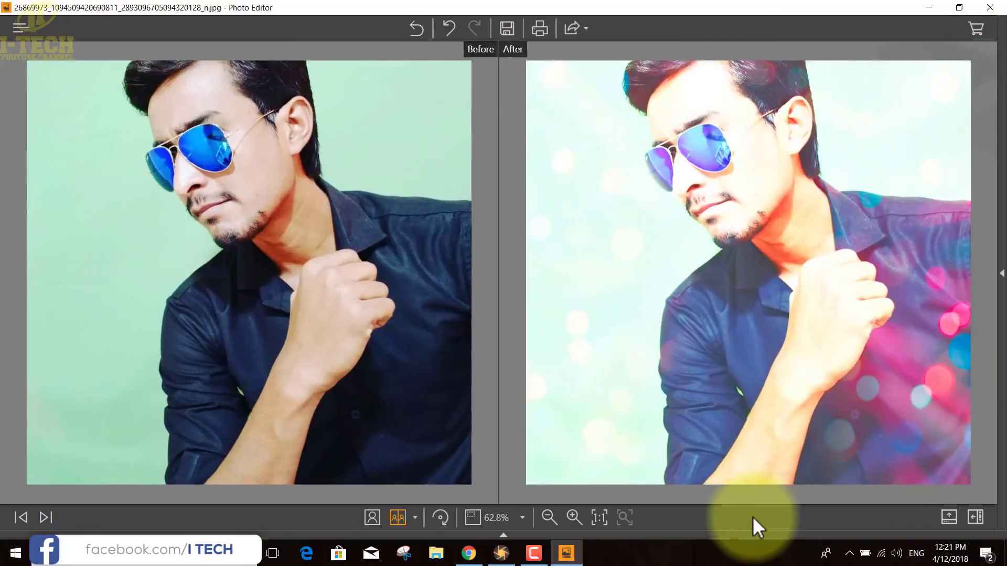
{"action": "left_click", "coordinate": [969, 514]}
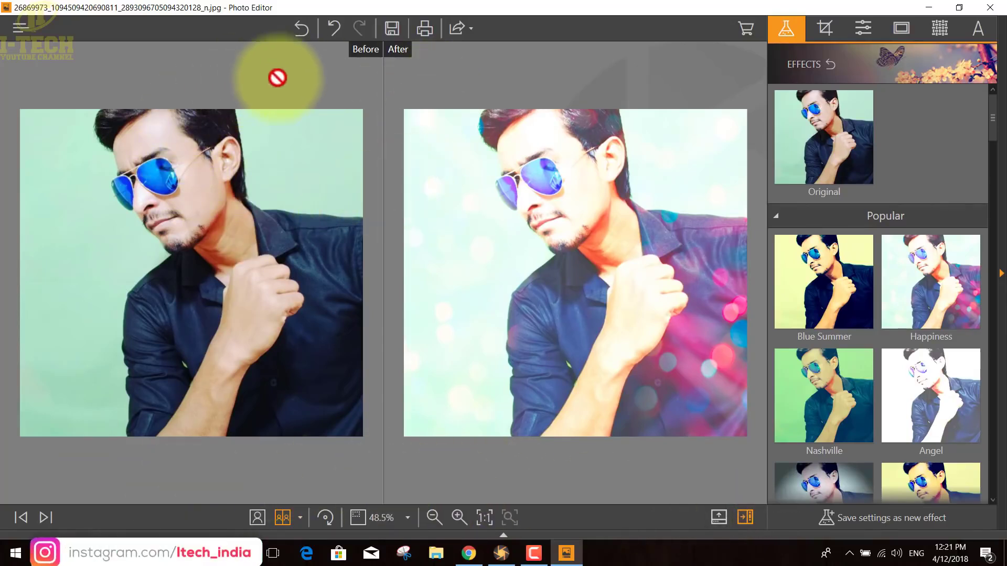
Step: Reset the photo to its original state, and undo, redo and again undo that reset to bring back the Happiness effect
{"action": "left_click", "coordinate": [302, 30]}
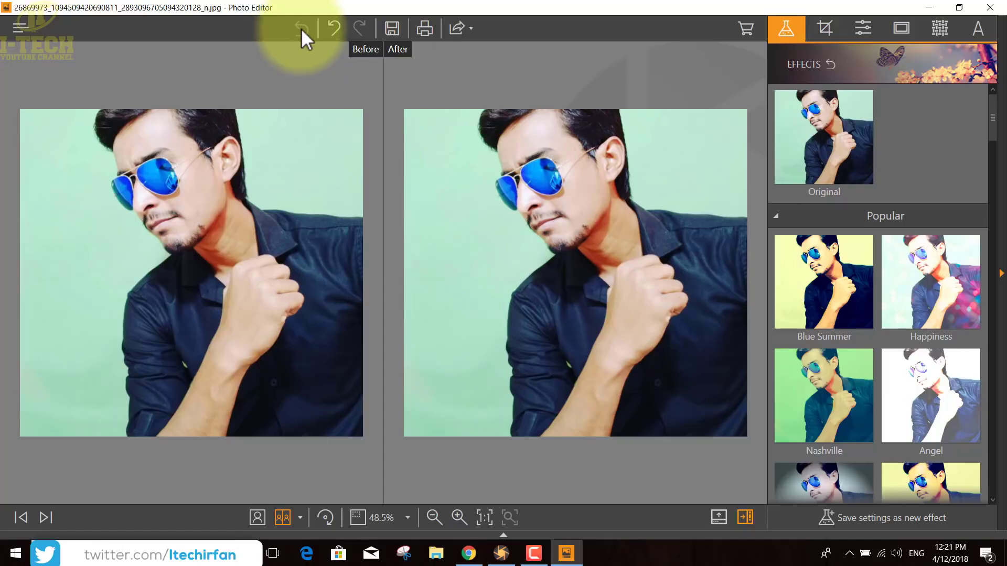
{"action": "left_click", "coordinate": [331, 28]}
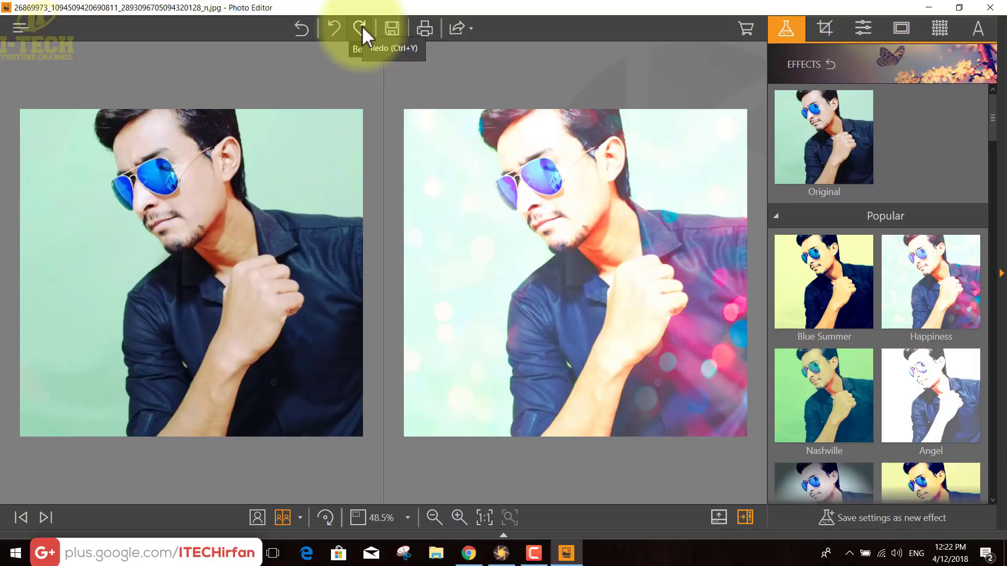
{"action": "left_click", "coordinate": [361, 28]}
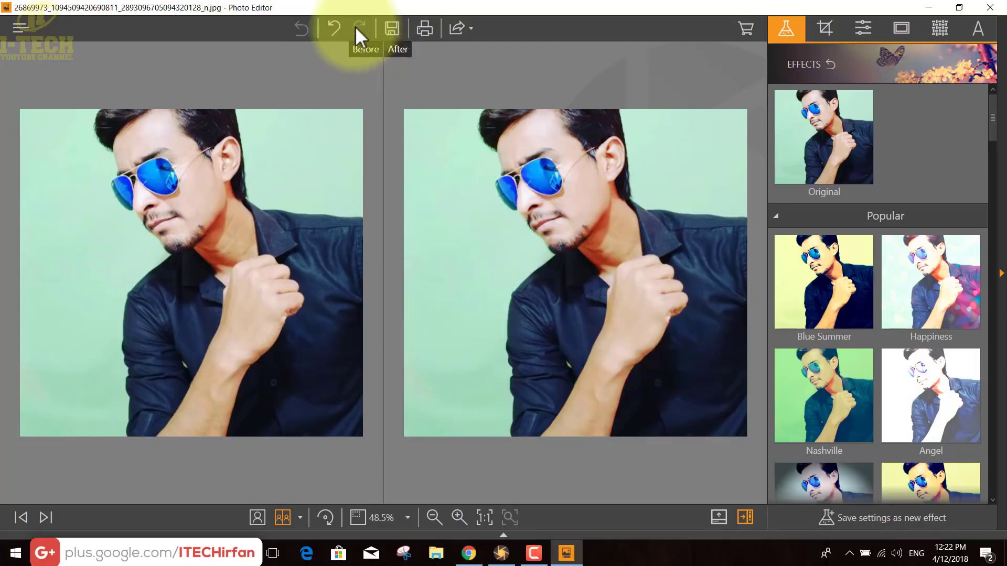
{"action": "left_click", "coordinate": [335, 27]}
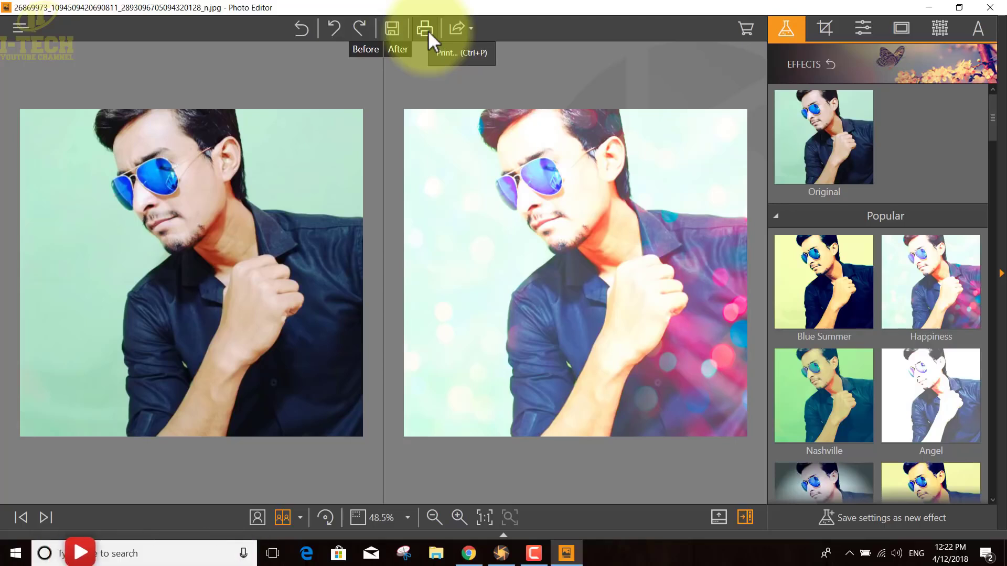
Step: Check the sharing options without sharing, and return to the single-photo view
{"action": "left_click", "coordinate": [469, 30]}
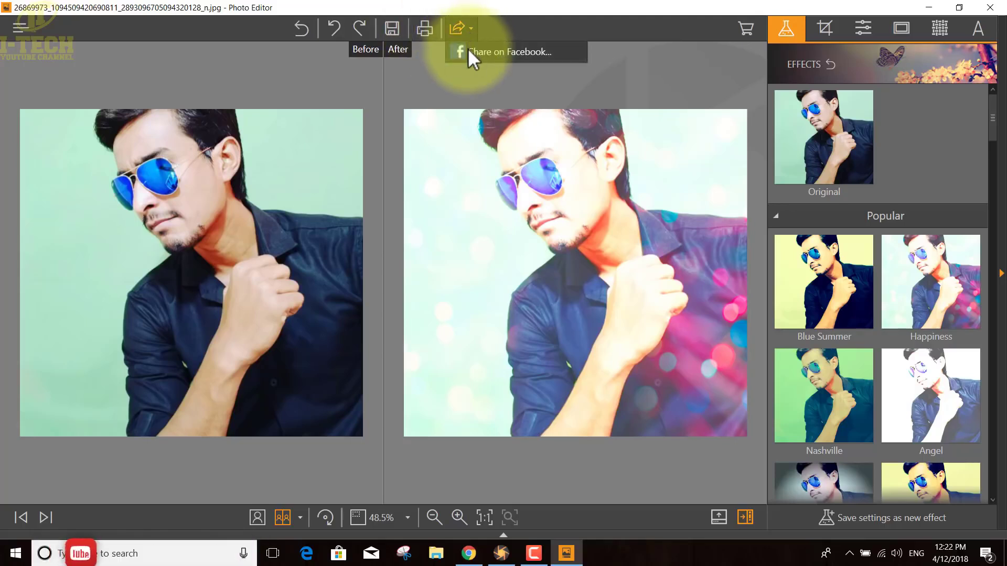
{"action": "left_click", "coordinate": [401, 212]}
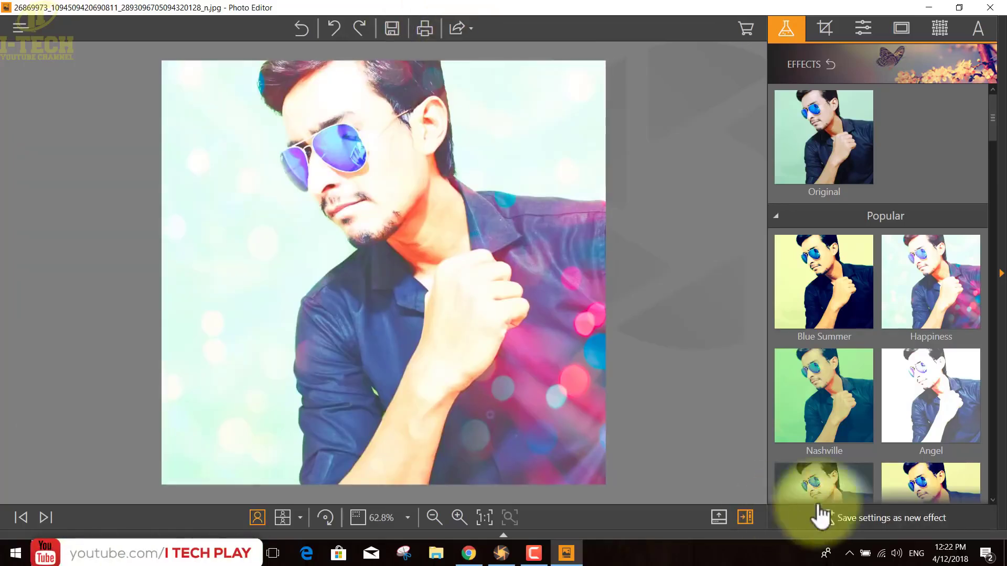
Step: Start the Crop tool, try a custom crop frame of about 1067 × 1014 px, postpone the WardWiz restart and restore the Original frame
{"action": "left_click", "coordinate": [829, 29]}
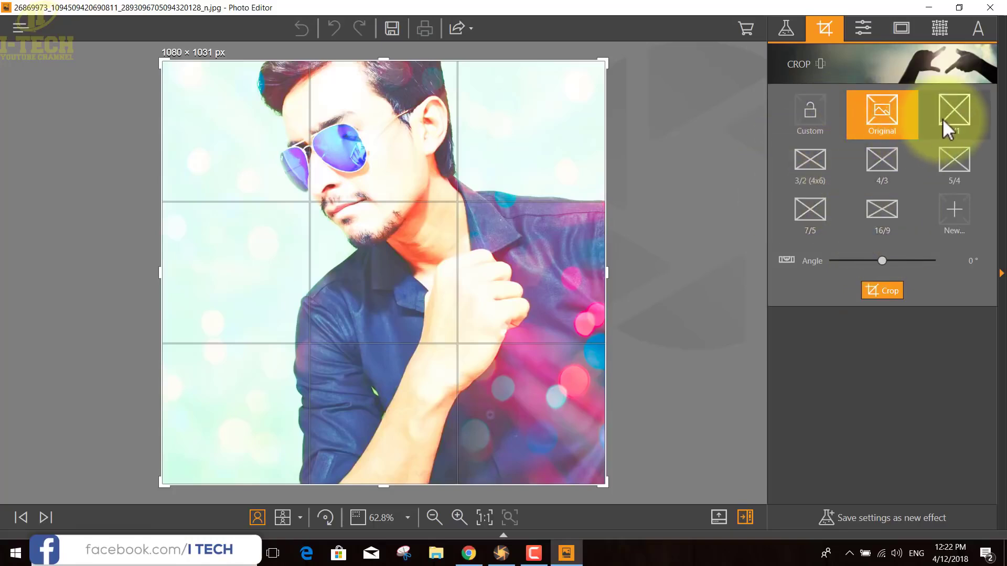
{"action": "left_click", "coordinate": [822, 114]}
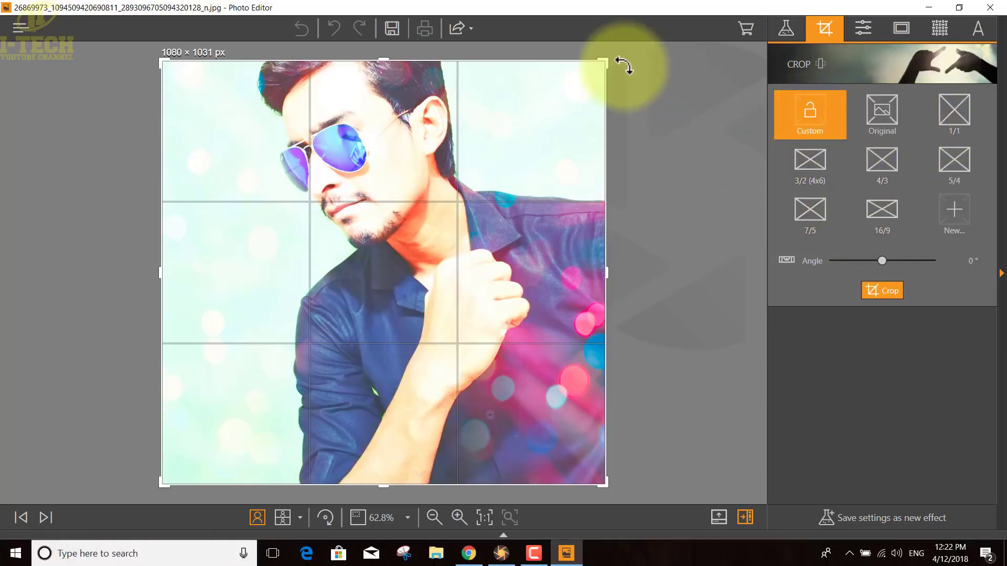
{"action": "left_click_drag", "start_coordinate": [605, 61], "coordinate": [599, 69]}
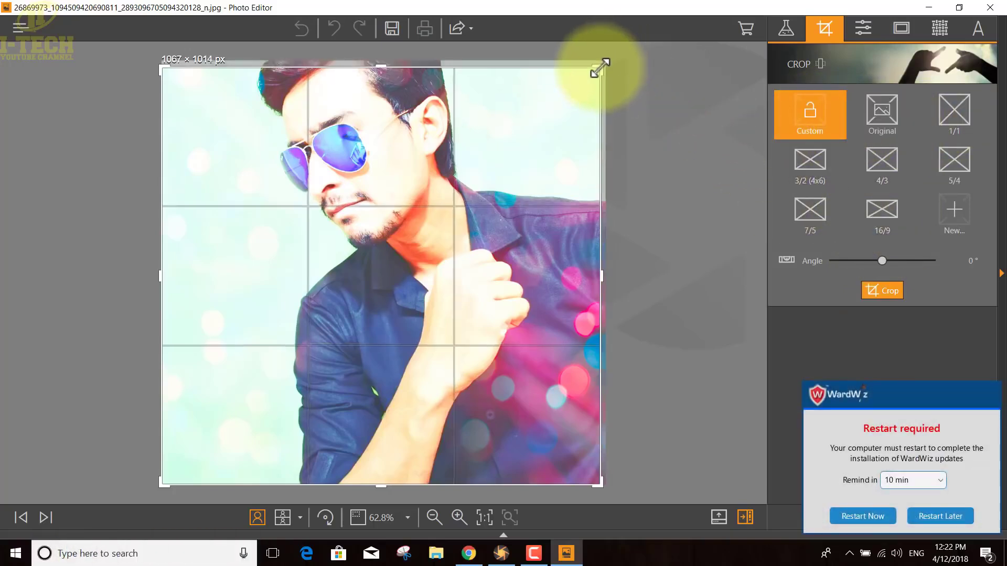
{"action": "left_click", "coordinate": [944, 523]}
{"action": "left_click_drag", "start_coordinate": [599, 71], "coordinate": [624, 37]}
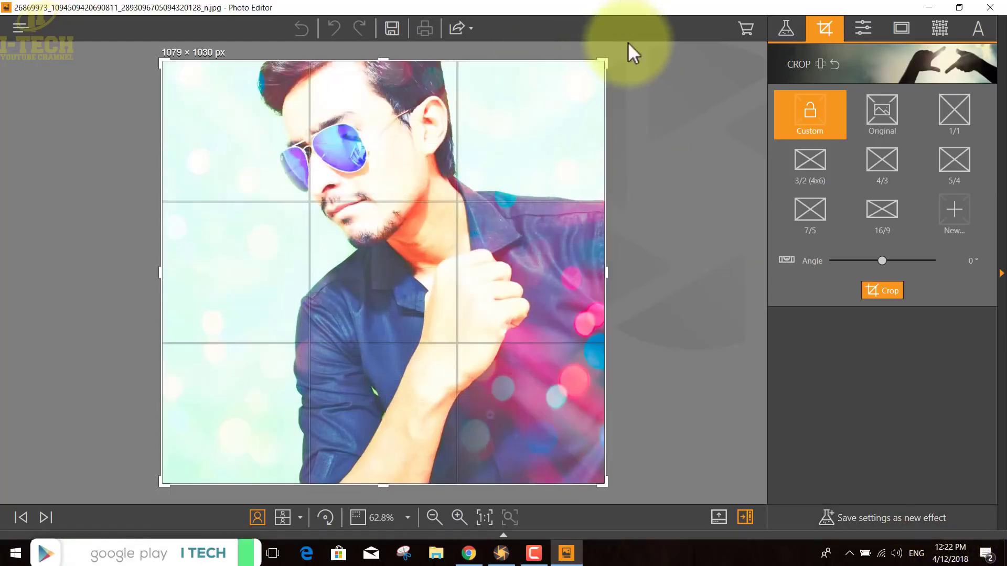
{"action": "left_click", "coordinate": [882, 112]}
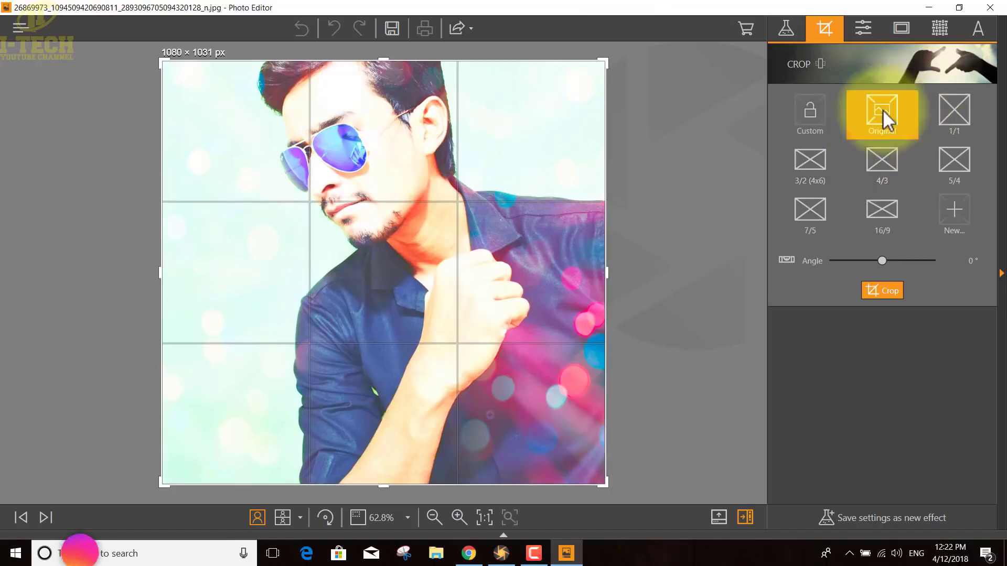
Step: Set the crop ratio to 3/2 (4x6) with the frame over the photo's upper part, trying 16/9 before returning to 3/2
{"action": "left_click", "coordinate": [800, 180]}
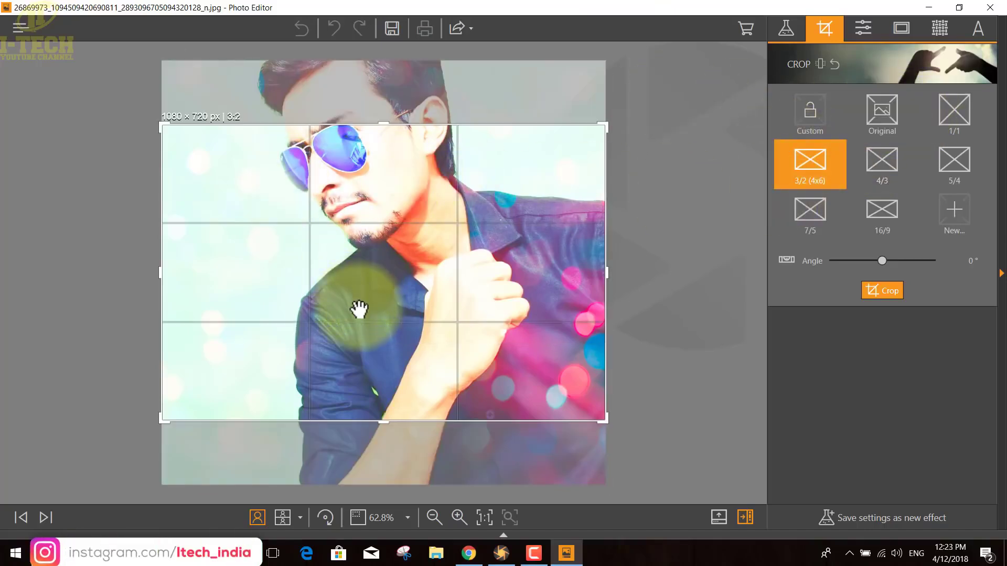
{"action": "left_click_drag", "start_coordinate": [359, 309], "coordinate": [387, 245]}
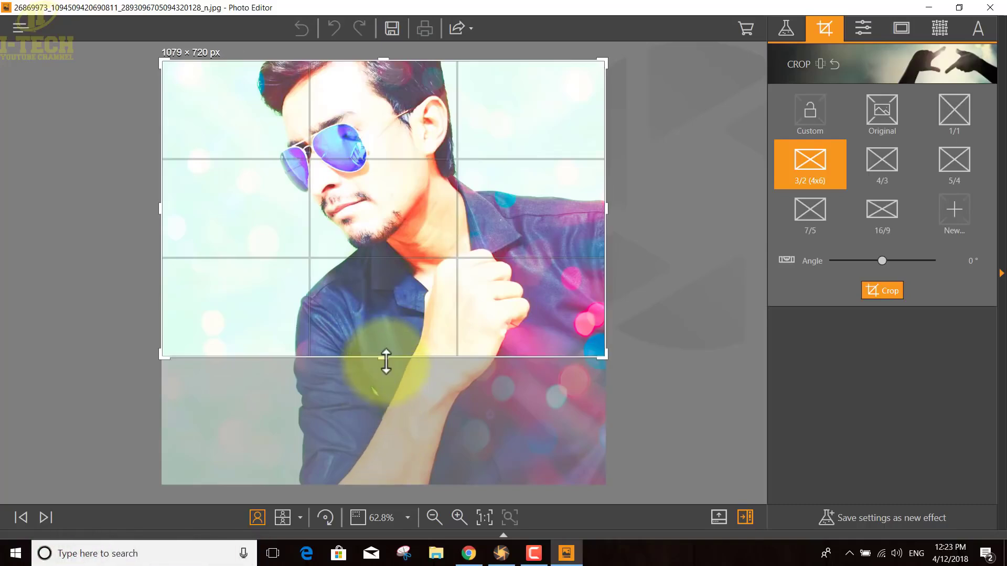
{"action": "mouse_move", "coordinate": [404, 338]}
{"action": "left_mouse_down"}
{"action": "mouse_move", "coordinate": [405, 310]}
{"action": "mouse_move", "coordinate": [404, 321]}
{"action": "left_mouse_up"}
{"action": "left_click", "coordinate": [882, 215]}
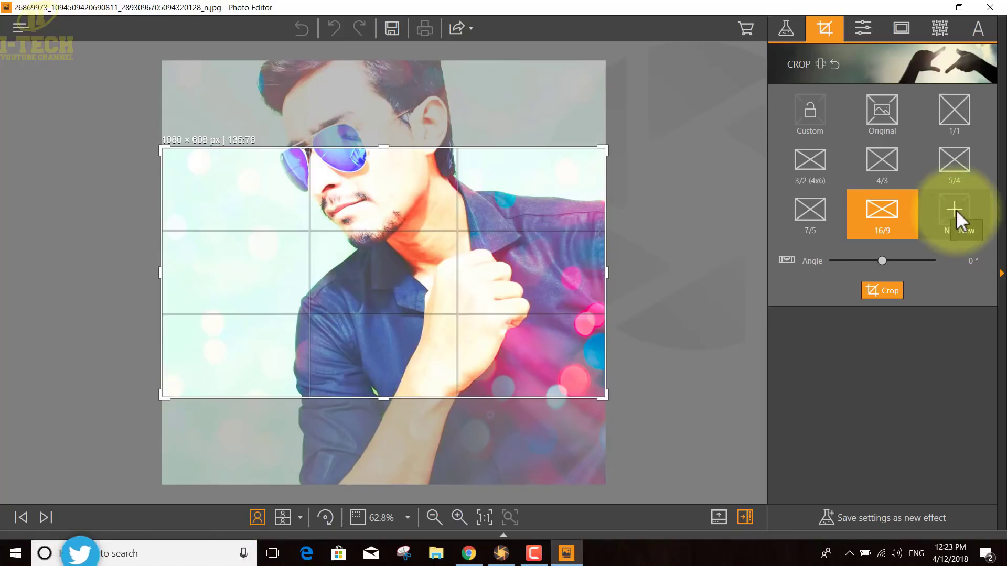
{"action": "left_click", "coordinate": [810, 162]}
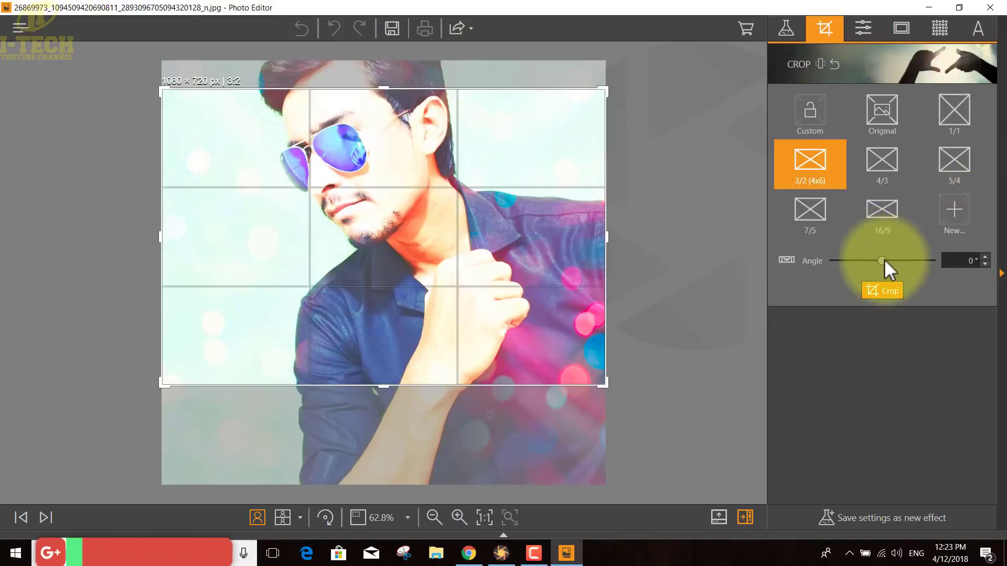
Step: Try rotating the photo in the 3/2 crop frame to +25.9° and −11°, and reset the crop settings
{"action": "left_click_drag", "start_coordinate": [884, 260], "coordinate": [913, 260]}
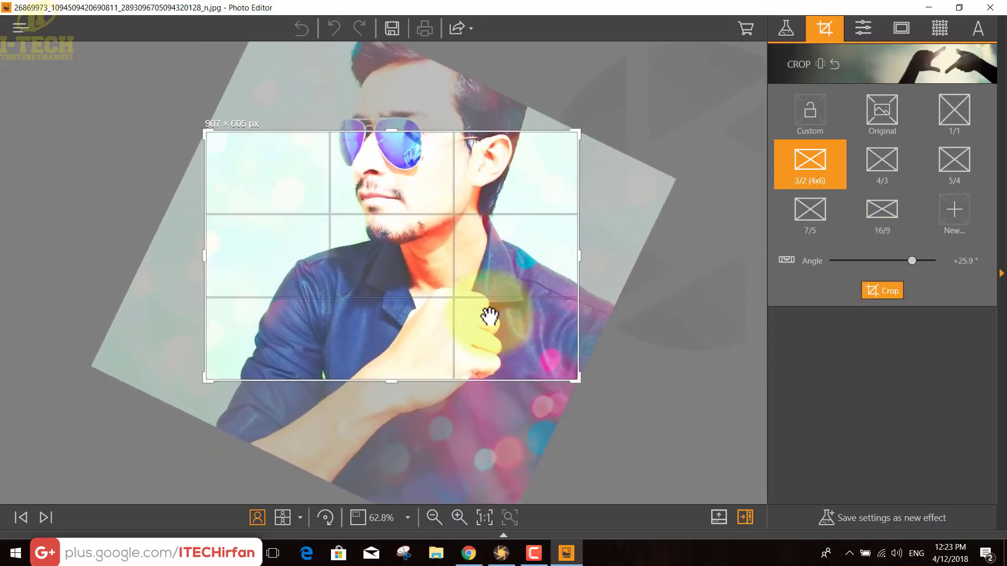
{"action": "left_click_drag", "start_coordinate": [490, 316], "coordinate": [519, 258]}
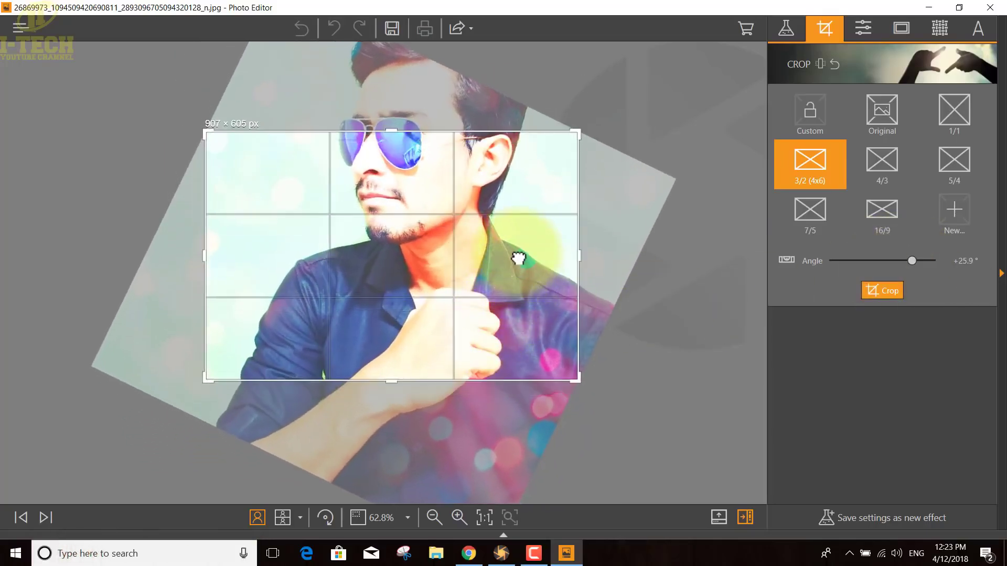
{"action": "left_click", "coordinate": [911, 259]}
{"action": "left_click_drag", "start_coordinate": [339, 104], "coordinate": [262, 207]}
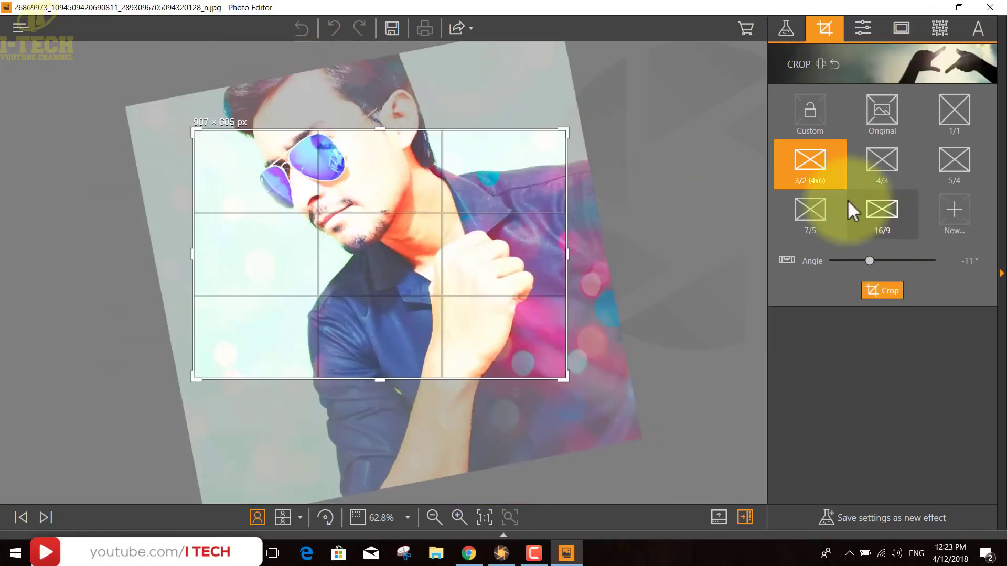
{"action": "left_click", "coordinate": [835, 65]}
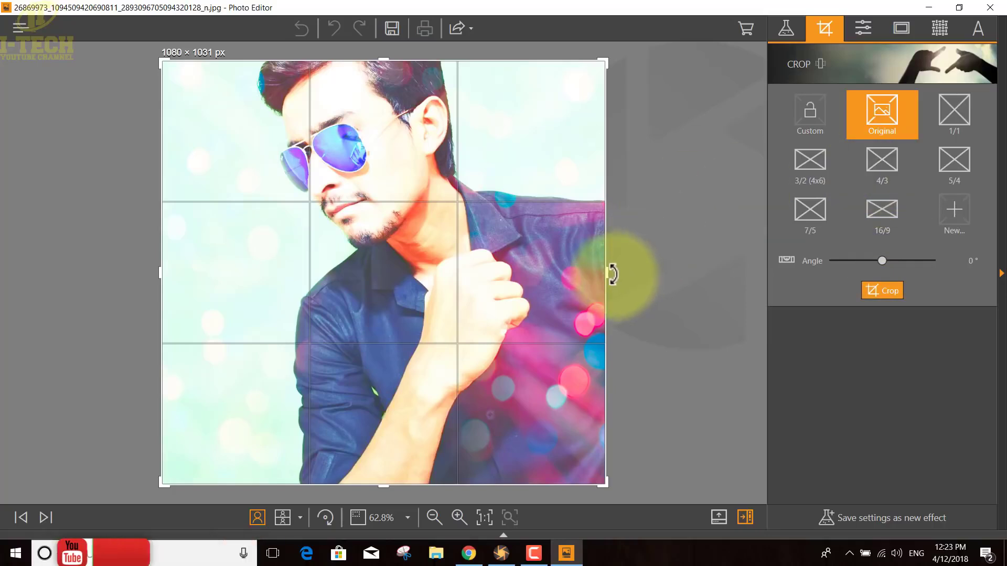
Step: Crop the portrait to 796 × 760 px in its original ratio, keeping the face and folded hand in the frame
{"action": "left_click_drag", "start_coordinate": [606, 271], "coordinate": [490, 272]}
{"action": "mouse_move", "coordinate": [420, 292]}
{"action": "left_mouse_down"}
{"action": "mouse_move", "coordinate": [400, 284]}
{"action": "mouse_move", "coordinate": [404, 293]}
{"action": "left_mouse_up"}
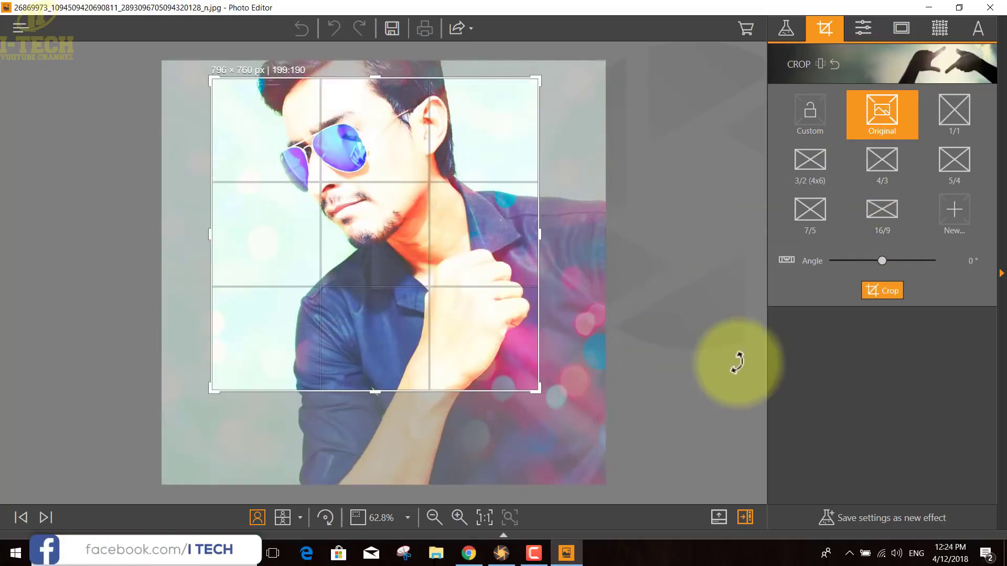
{"action": "left_click", "coordinate": [885, 292]}
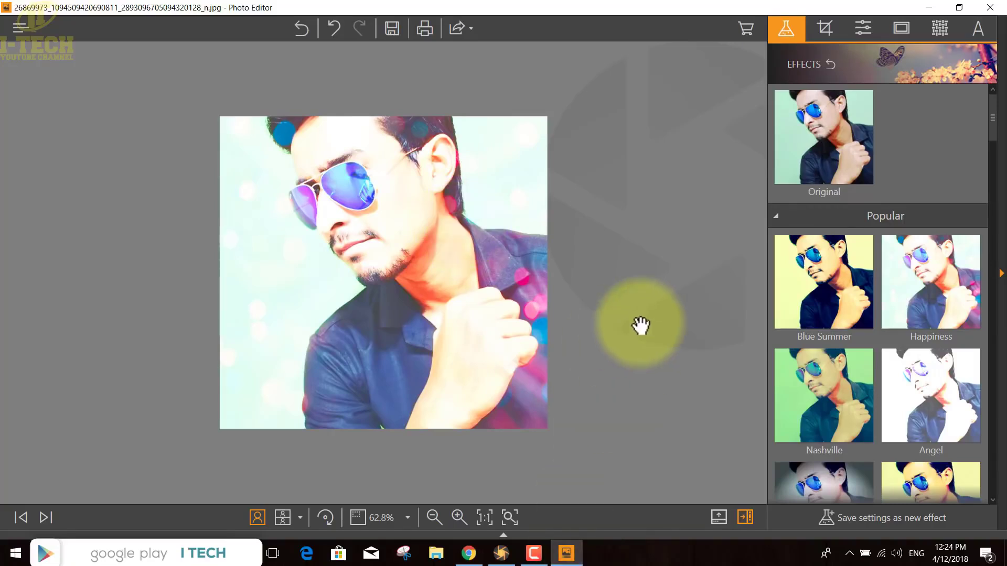
Step: Open the macaw-943228 photo from the Desktop, leaving the portrait's edits unsaved
{"action": "left_click", "coordinate": [860, 31]}
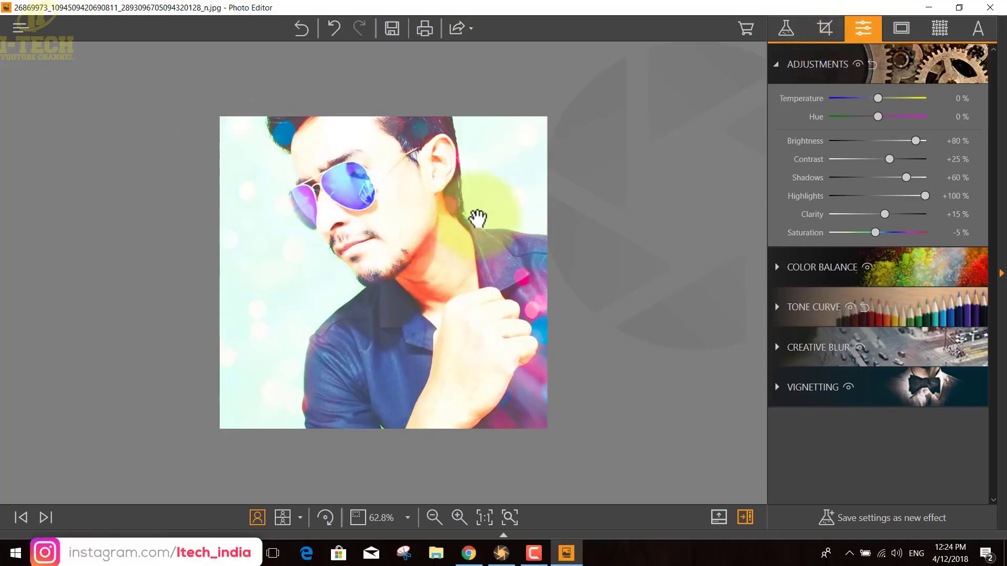
{"action": "left_click", "coordinate": [17, 29]}
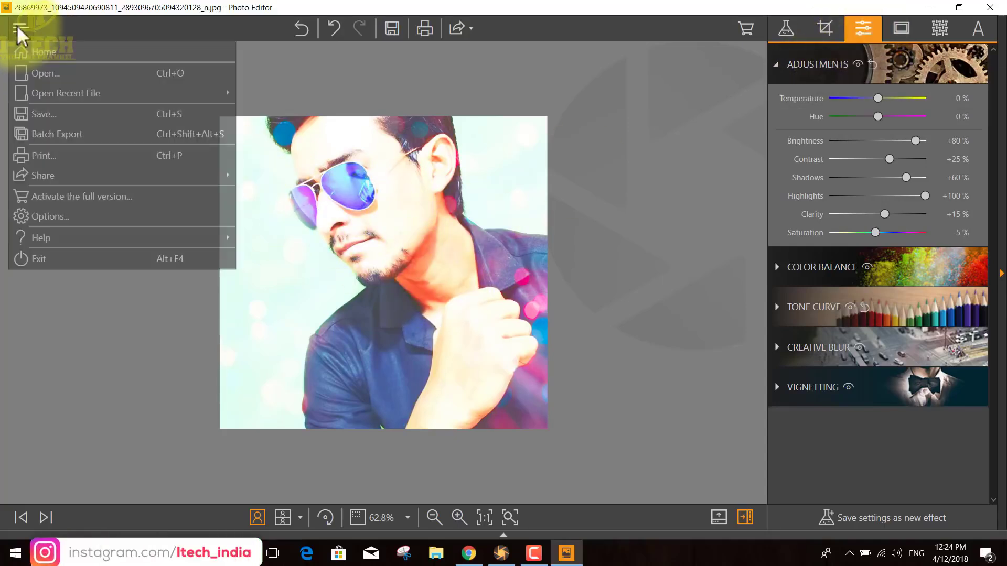
{"action": "left_click", "coordinate": [24, 46]}
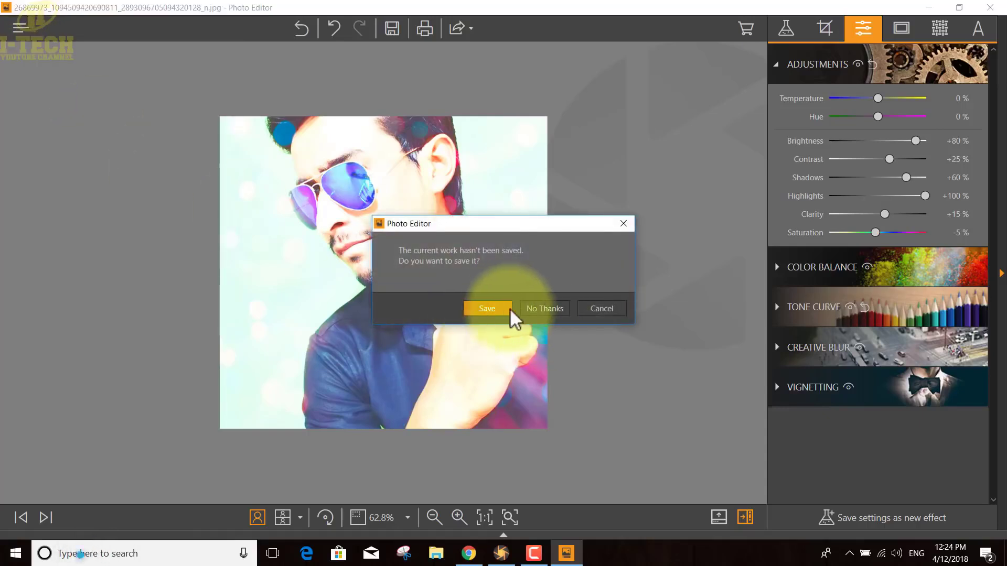
{"action": "left_click", "coordinate": [542, 308]}
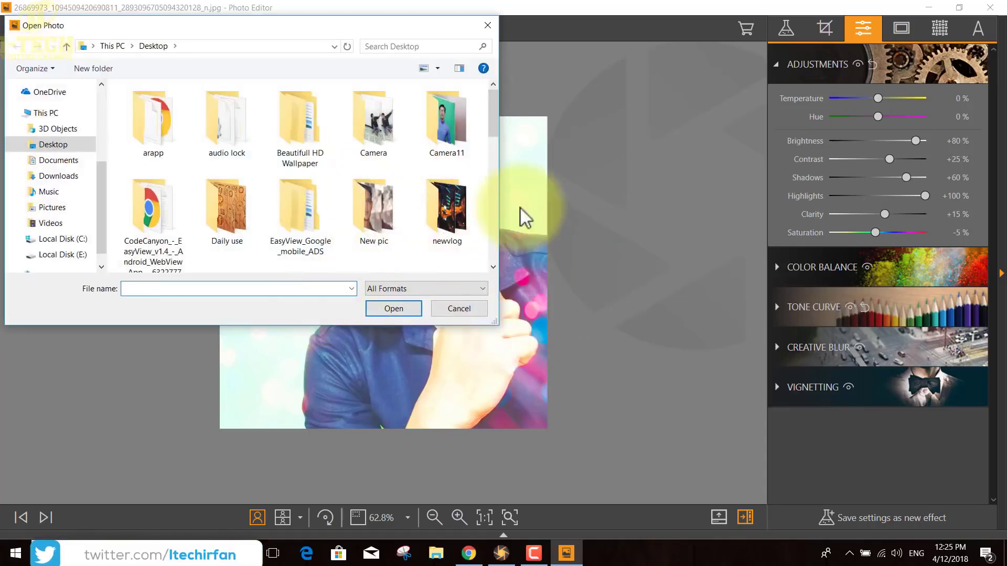
{"action": "left_click_drag", "start_coordinate": [496, 125], "coordinate": [508, 237]}
{"action": "left_click", "coordinate": [314, 179]}
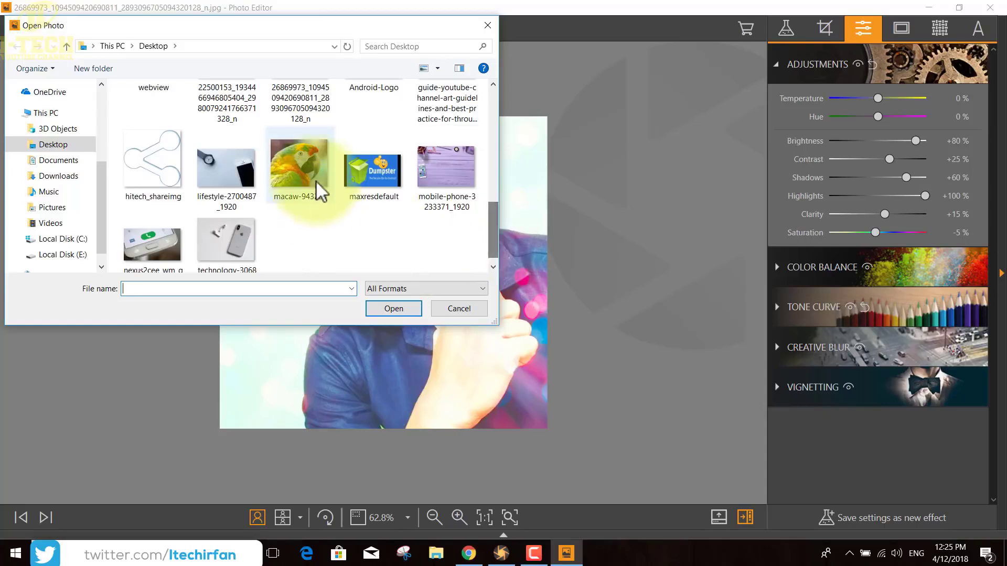
{"action": "left_click", "coordinate": [383, 309]}
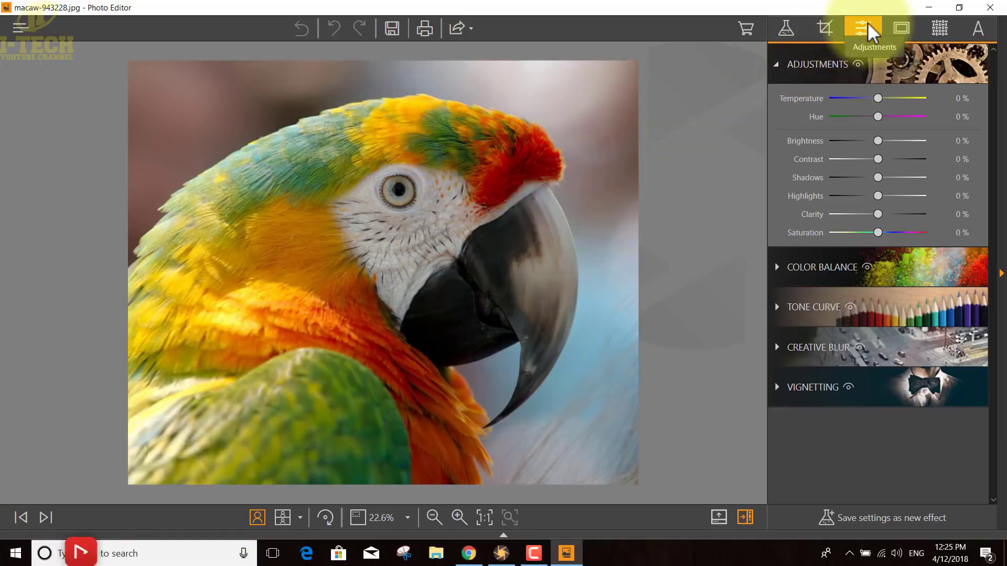
Step: Check the effects and crop options, and set the macaw photo's Temperature adjustment to +71 %
{"action": "left_click", "coordinate": [790, 28]}
{"action": "left_click", "coordinate": [824, 27]}
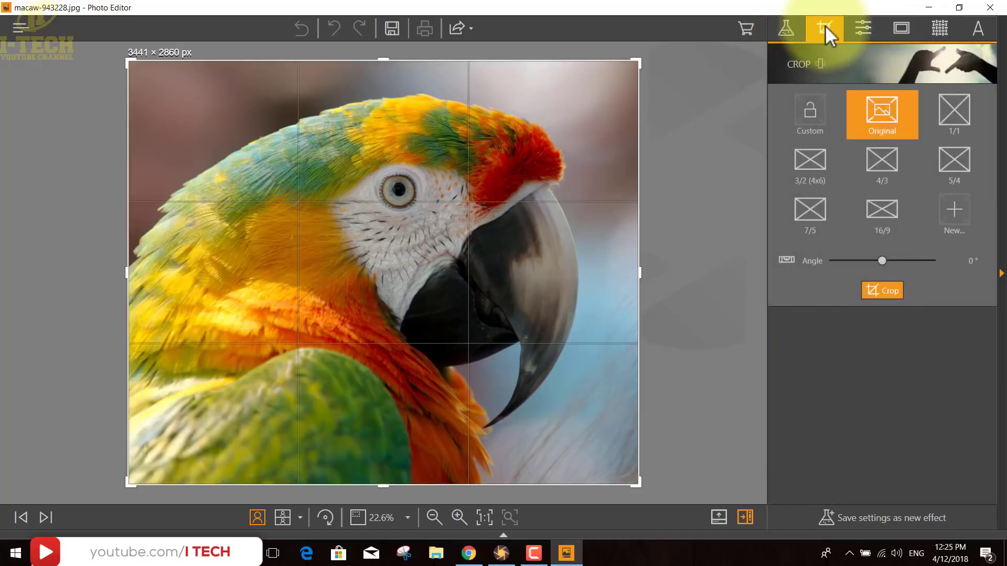
{"action": "left_click", "coordinate": [862, 27]}
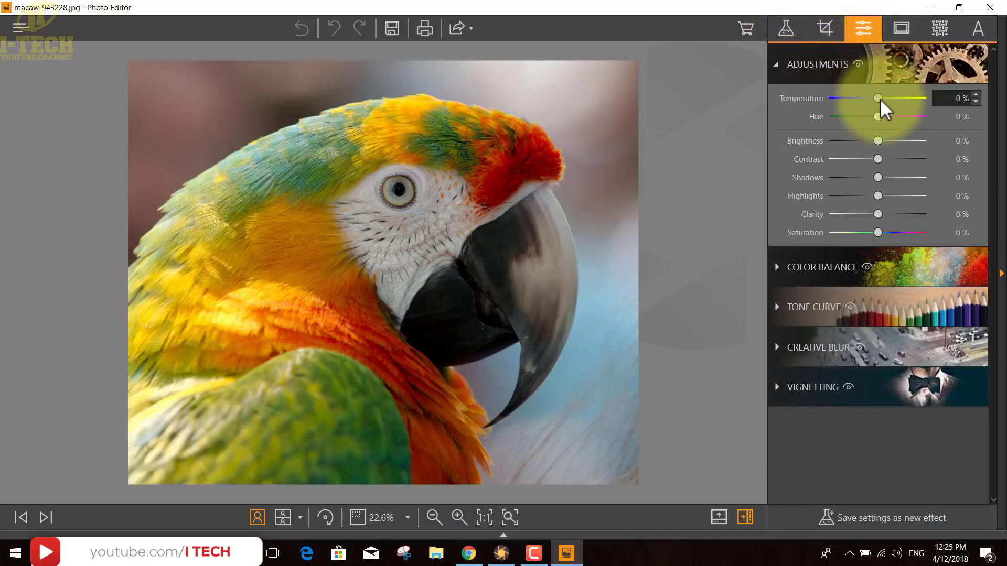
{"action": "left_click_drag", "start_coordinate": [879, 96], "coordinate": [913, 99]}
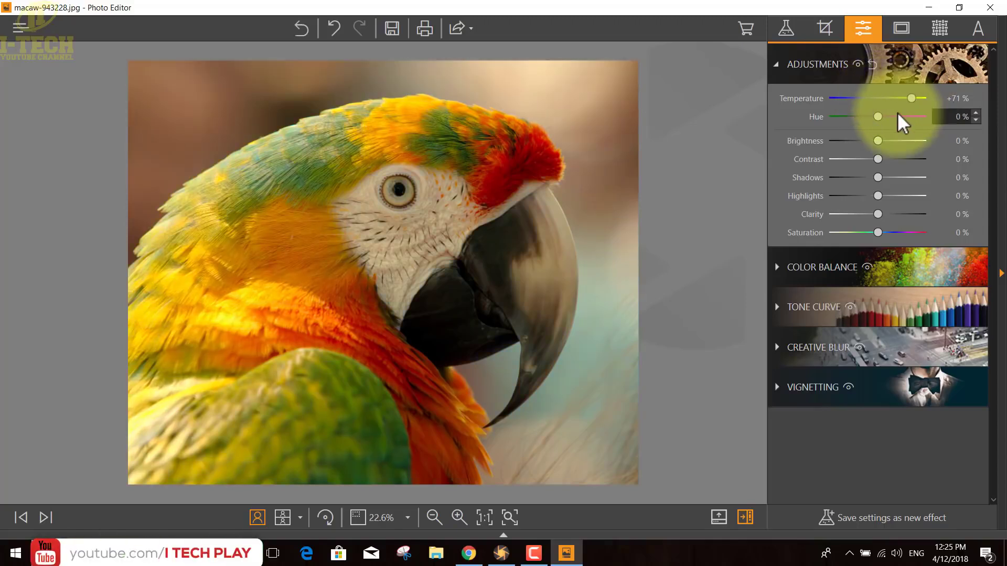
Step: Compare the macaw photo before and after side by side, zooming to 25 % and back to the fitted view
{"action": "left_click", "coordinate": [300, 518]}
{"action": "left_click", "coordinate": [303, 434]}
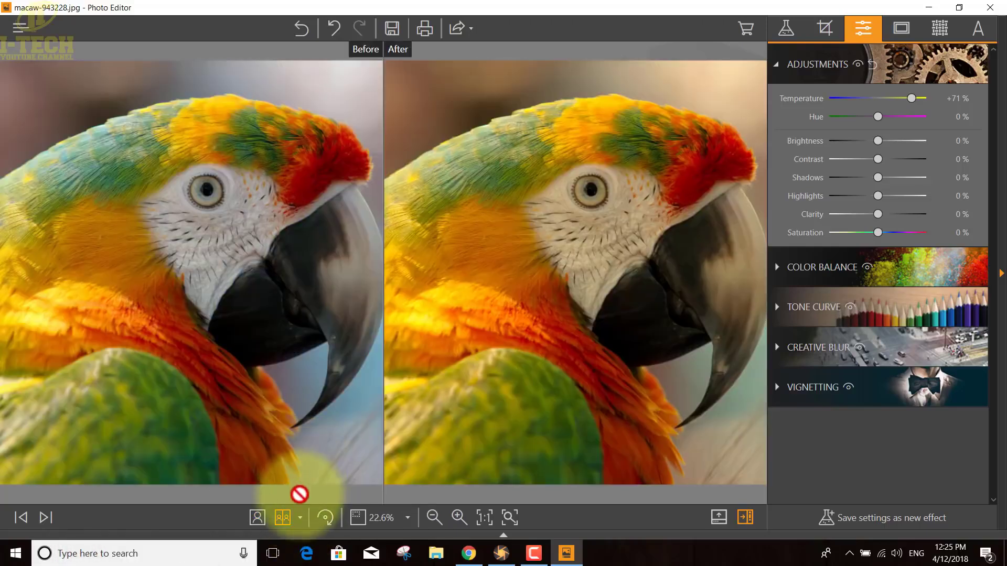
{"action": "left_click", "coordinate": [509, 518]}
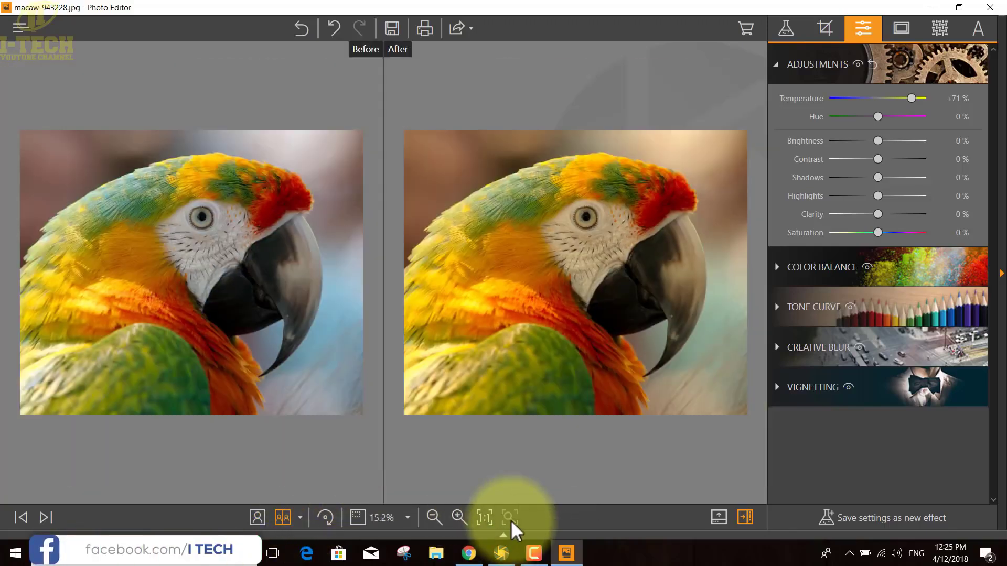
{"action": "left_click", "coordinate": [458, 518]}
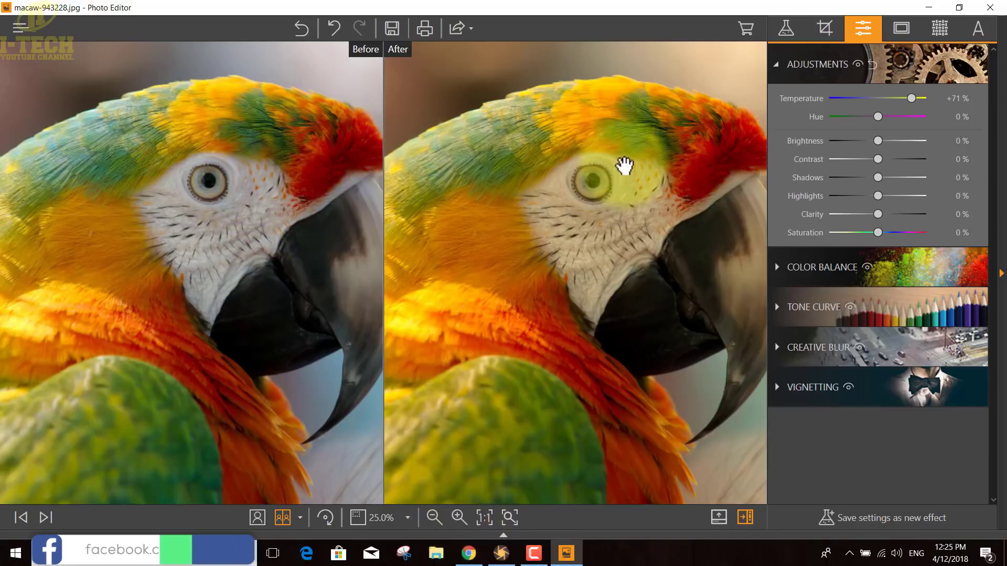
{"action": "left_click", "coordinate": [508, 519]}
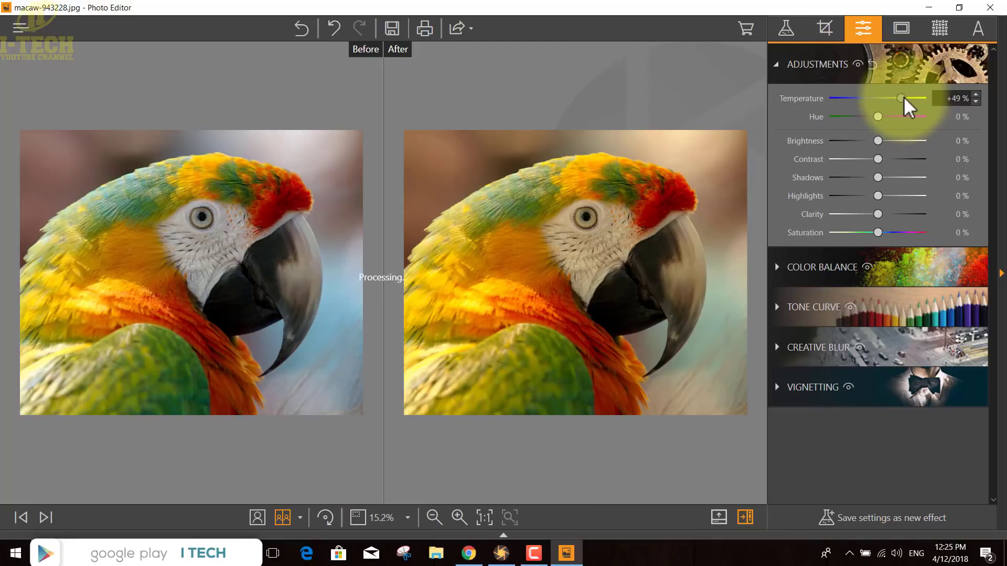
Step: Try Temperature −70 %, Brightness +62 %, Contrast +43 %, Shadows −82 %, Highlights +29 % and Saturation +33 %, and reset all adjustments
{"action": "left_click_drag", "start_coordinate": [905, 99], "coordinate": [845, 102]}
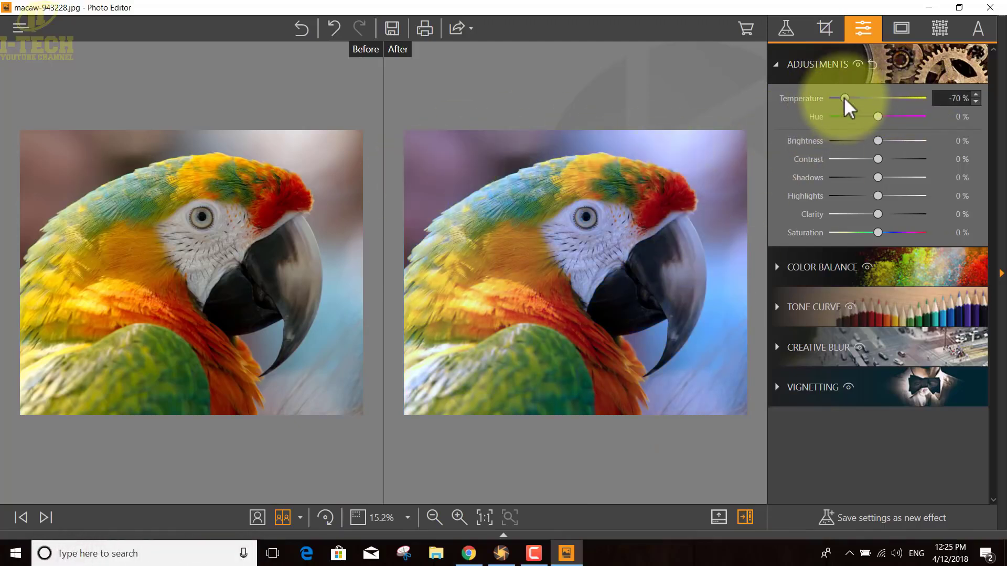
{"action": "left_click_drag", "start_coordinate": [874, 97], "coordinate": [807, 276]}
{"action": "left_click", "coordinate": [877, 116]}
{"action": "left_click", "coordinate": [884, 195]}
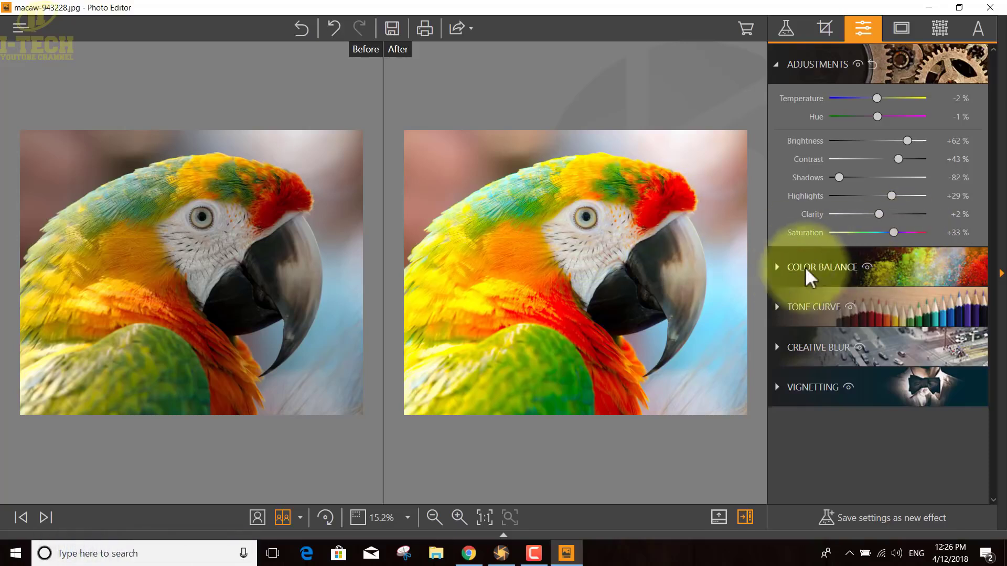
{"action": "left_click", "coordinate": [872, 64]}
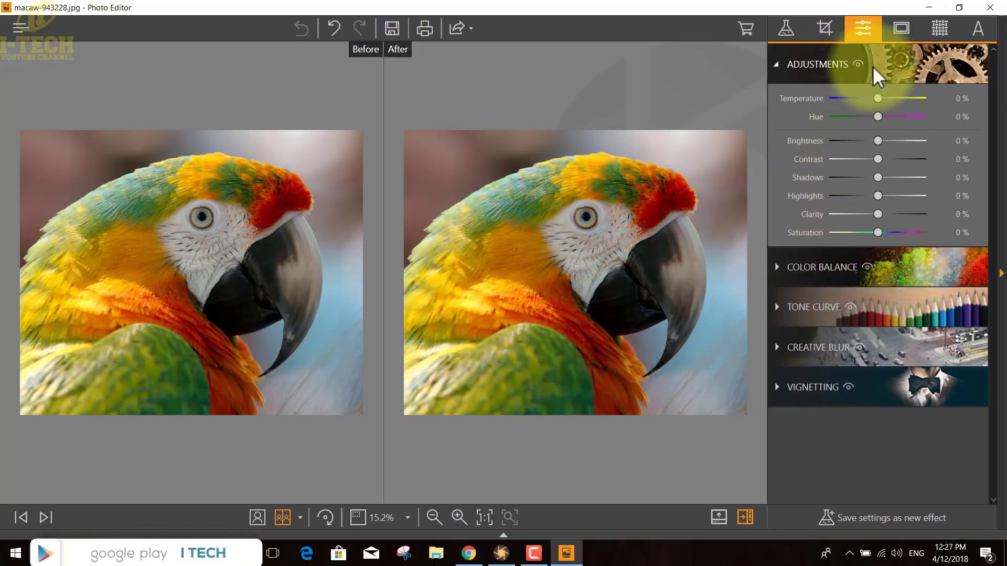
Step: Try Master color balance tints, including blue at hue +206°, and Split Toning with blue shadows and red highlights at +88 % saturation
{"action": "left_click", "coordinate": [780, 265]}
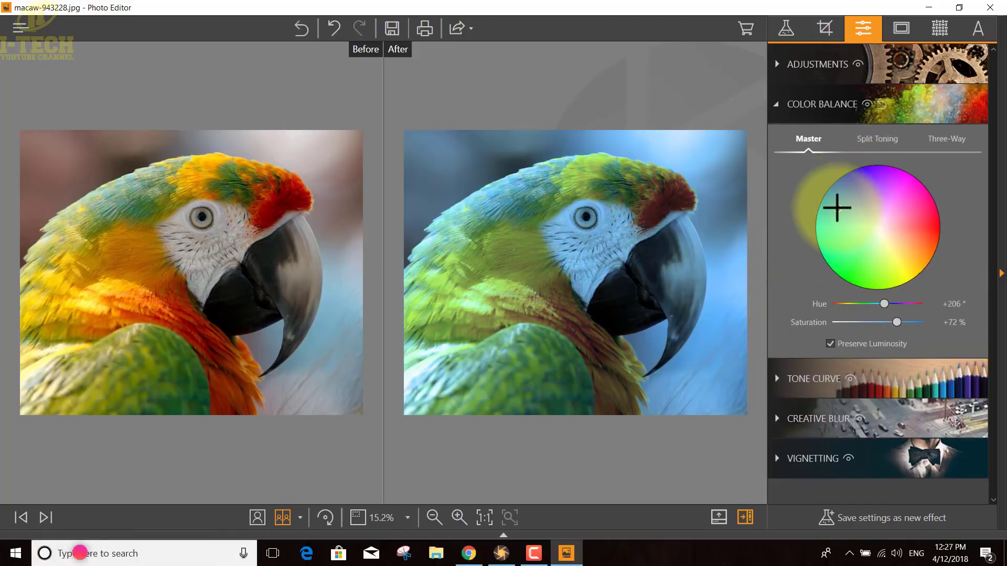
{"action": "left_click_drag", "start_coordinate": [837, 208], "coordinate": [837, 227]}
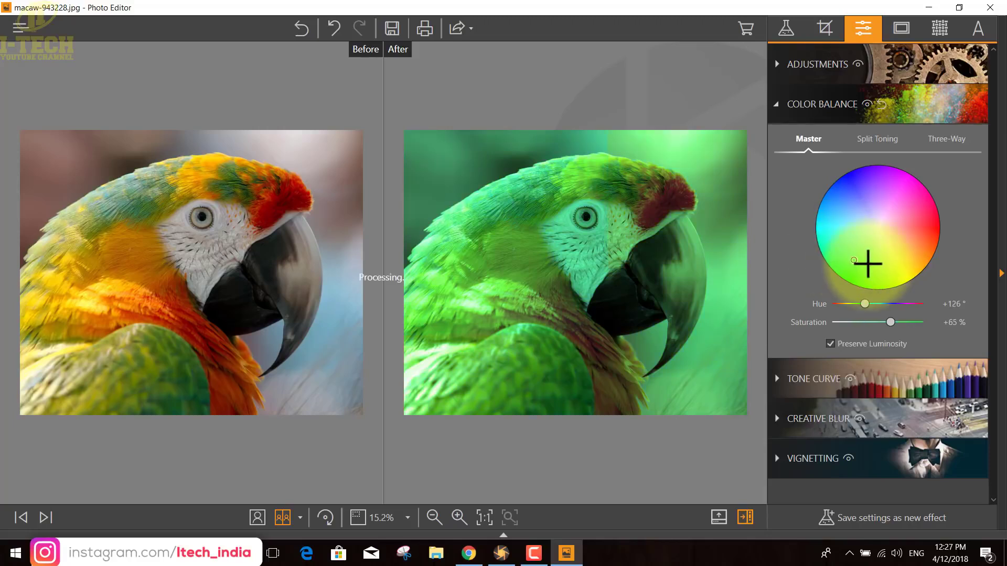
{"action": "mouse_move", "coordinate": [894, 264]}
{"action": "left_mouse_down"}
{"action": "mouse_move", "coordinate": [918, 253]}
{"action": "mouse_move", "coordinate": [924, 215]}
{"action": "left_mouse_up"}
{"action": "left_click", "coordinate": [877, 140]}
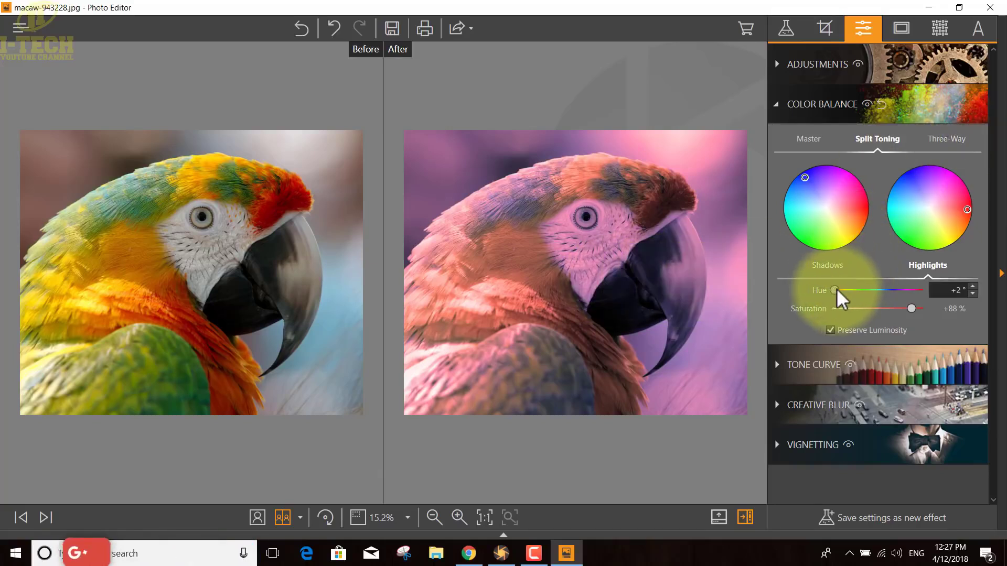
Step: Try Three-Way color balance with blue shadows, green midtones and red highlights at +94 % saturation, and reset Color Balance
{"action": "left_click", "coordinate": [946, 139]}
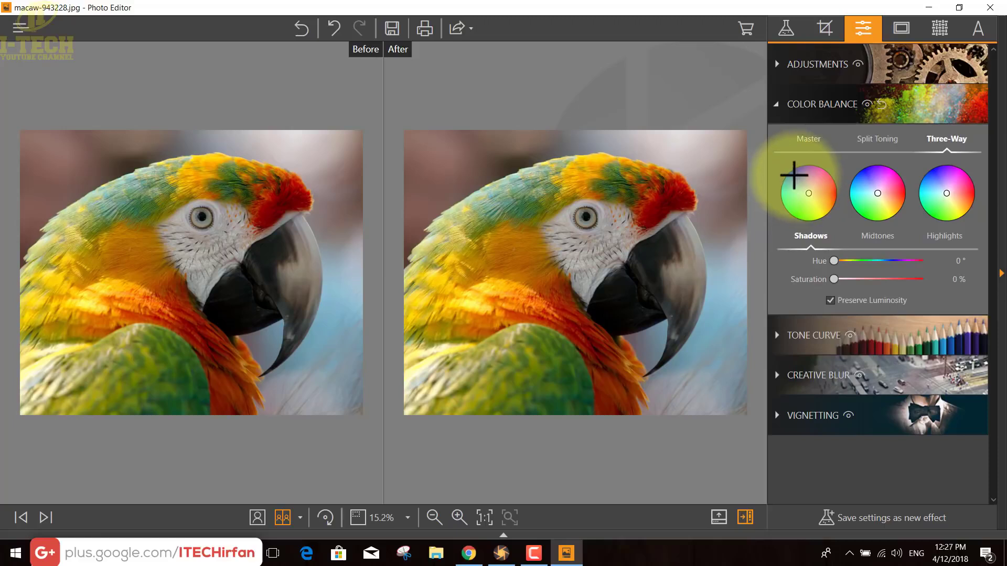
{"action": "left_click", "coordinate": [795, 176]}
{"action": "left_click", "coordinate": [870, 216]}
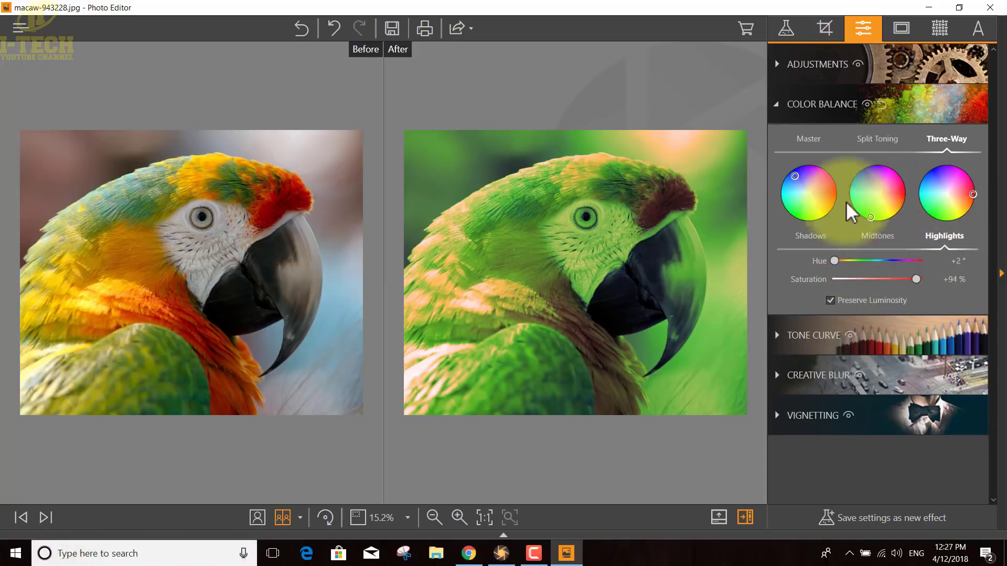
{"action": "left_click", "coordinate": [881, 108]}
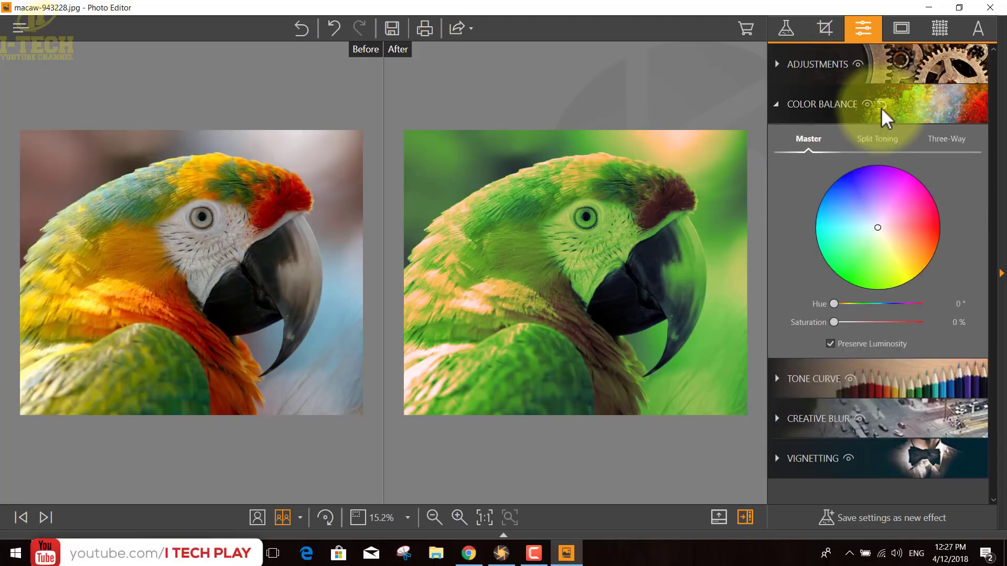
{"action": "left_click", "coordinate": [778, 106]}
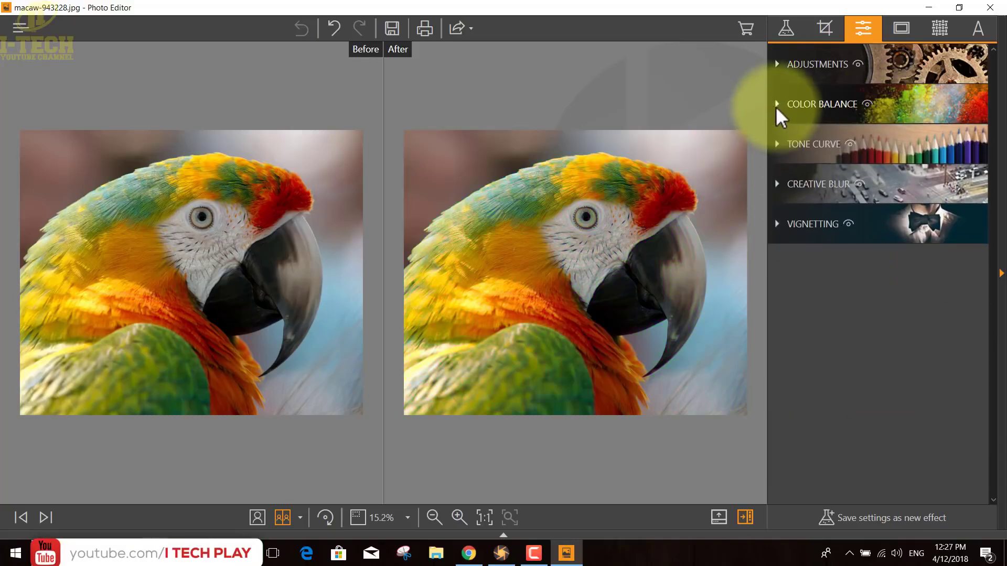
Step: Try brightening and darkening the macaw photo with the RGB tone curve, and undo the curve changes
{"action": "left_click", "coordinate": [777, 144]}
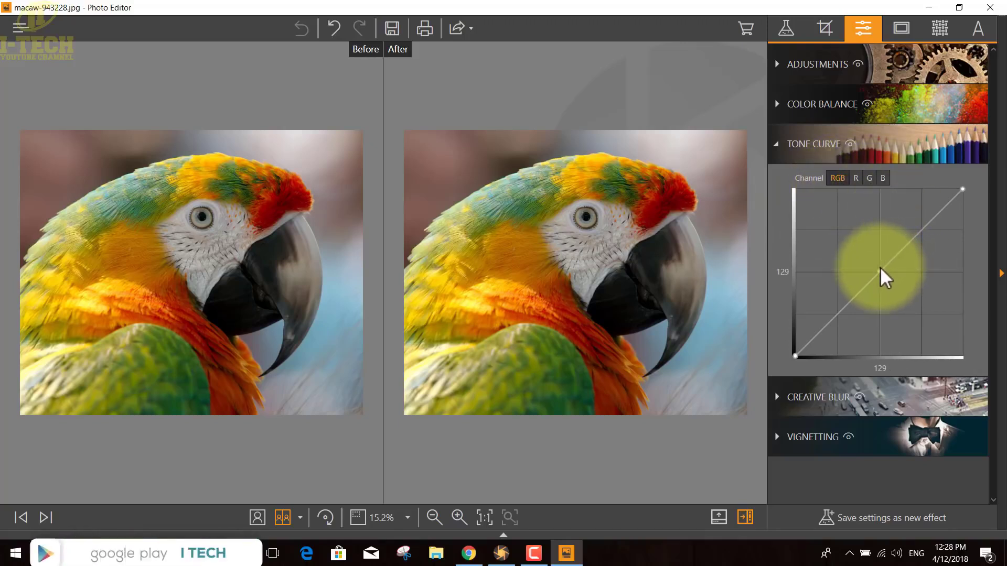
{"action": "left_click_drag", "start_coordinate": [880, 269], "coordinate": [868, 259]}
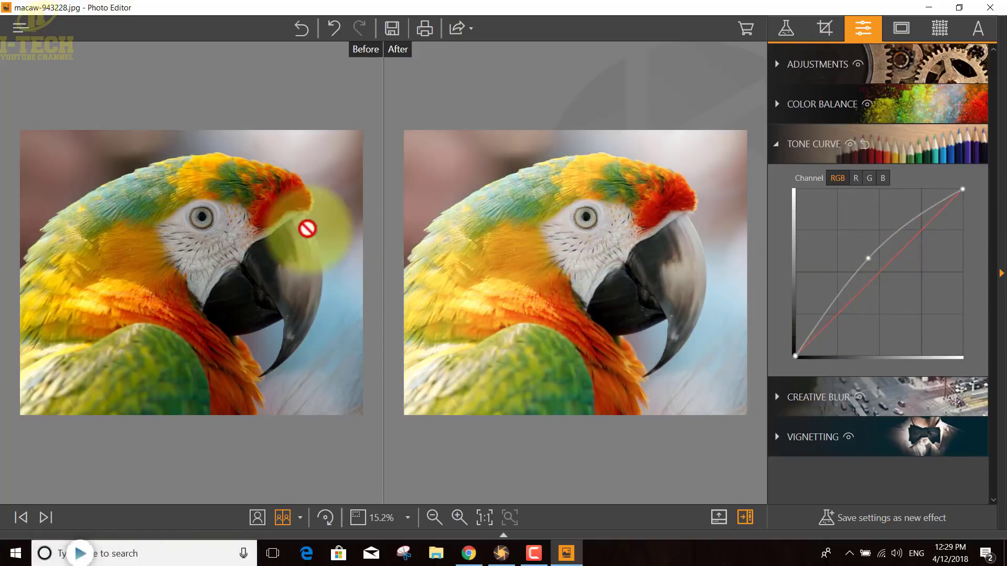
{"action": "left_click", "coordinate": [899, 230]}
{"action": "left_click_drag", "start_coordinate": [867, 256], "coordinate": [880, 297]}
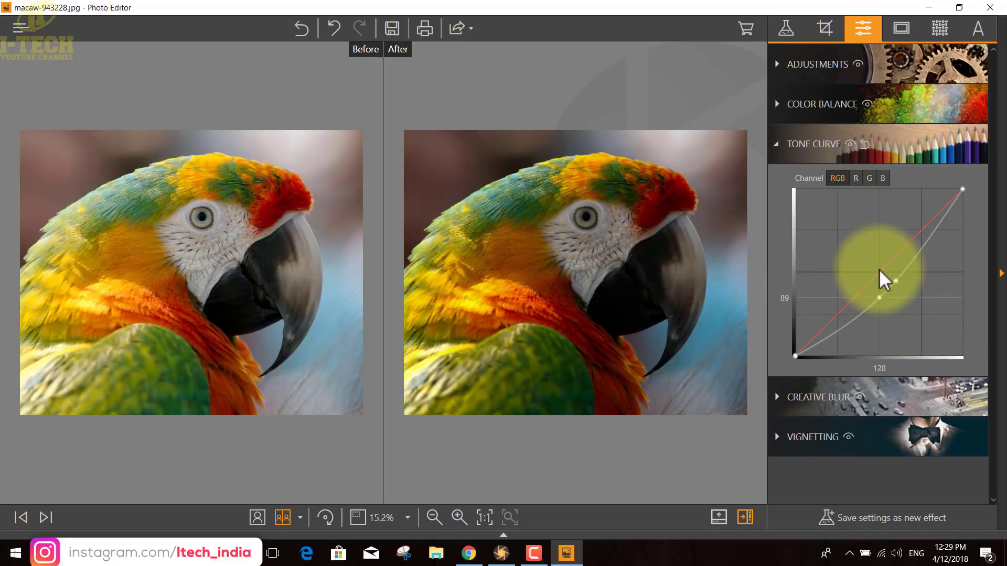
{"action": "mouse_move", "coordinate": [895, 280]}
{"action": "left_mouse_down"}
{"action": "mouse_move", "coordinate": [883, 271]}
{"action": "mouse_move", "coordinate": [894, 276]}
{"action": "left_mouse_up"}
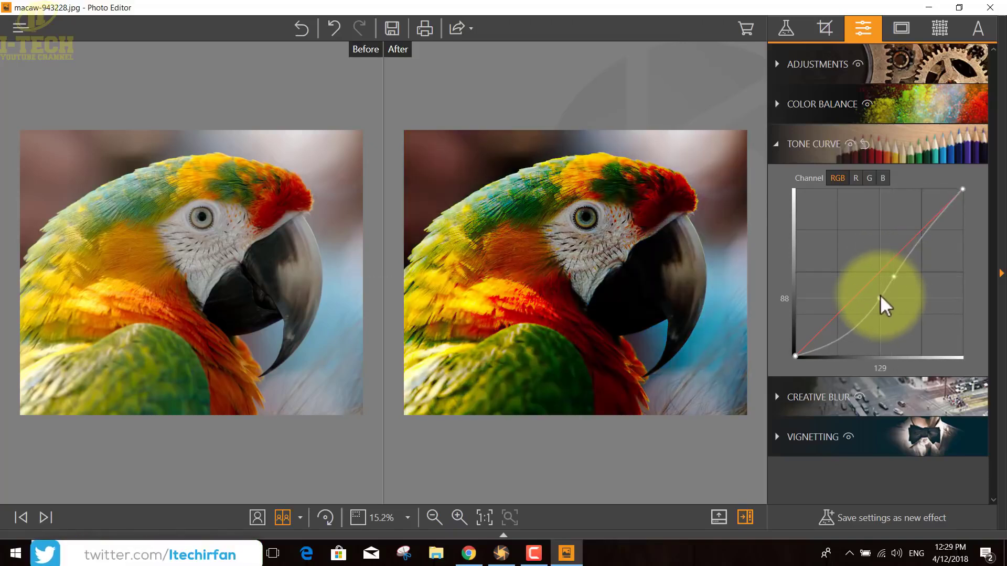
{"action": "key", "text": "ctrl+z"}
{"action": "key", "text": "ctrl+z"}
{"action": "key", "text": "ctrl+z"}
{"action": "key", "text": "ctrl+z"}
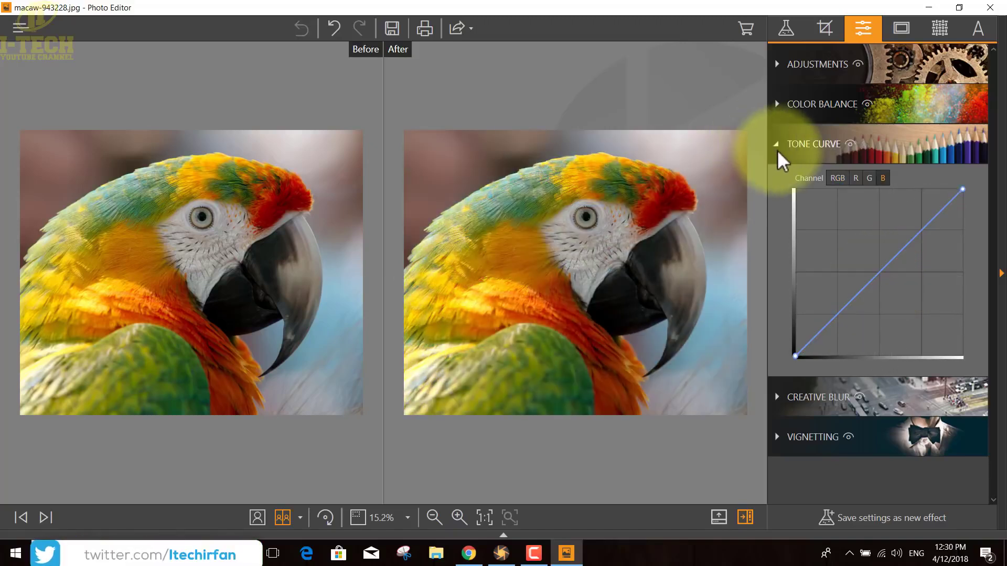
Step: Try a linear Creative Blur on the macaw photo, running diagonally across the head, with Mid Point and Amount at 100 %
{"action": "left_click", "coordinate": [776, 147]}
{"action": "left_click", "coordinate": [777, 184]}
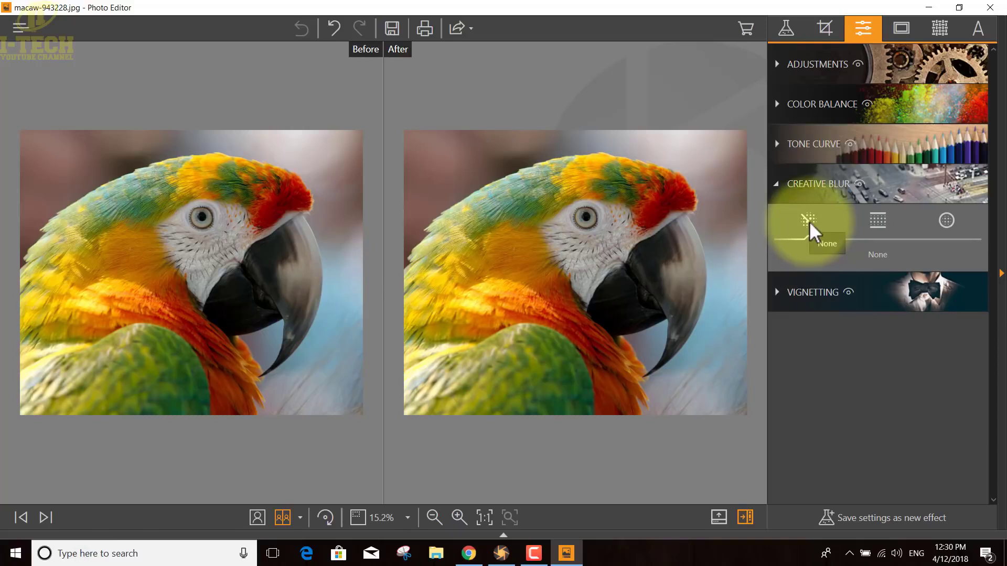
{"action": "left_click", "coordinate": [877, 220]}
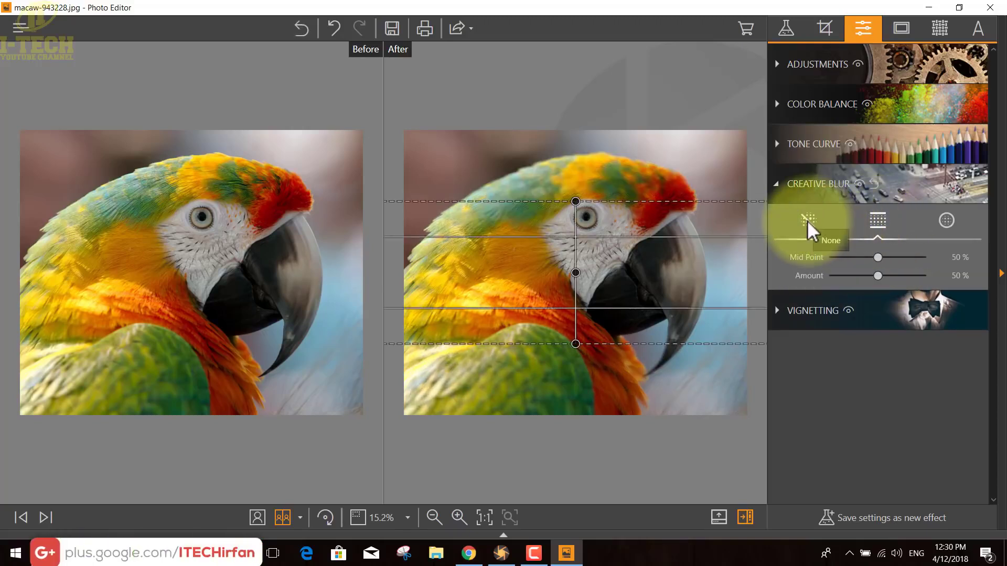
{"action": "left_click_drag", "start_coordinate": [603, 308], "coordinate": [603, 193]}
{"action": "left_click_drag", "start_coordinate": [633, 169], "coordinate": [671, 151]}
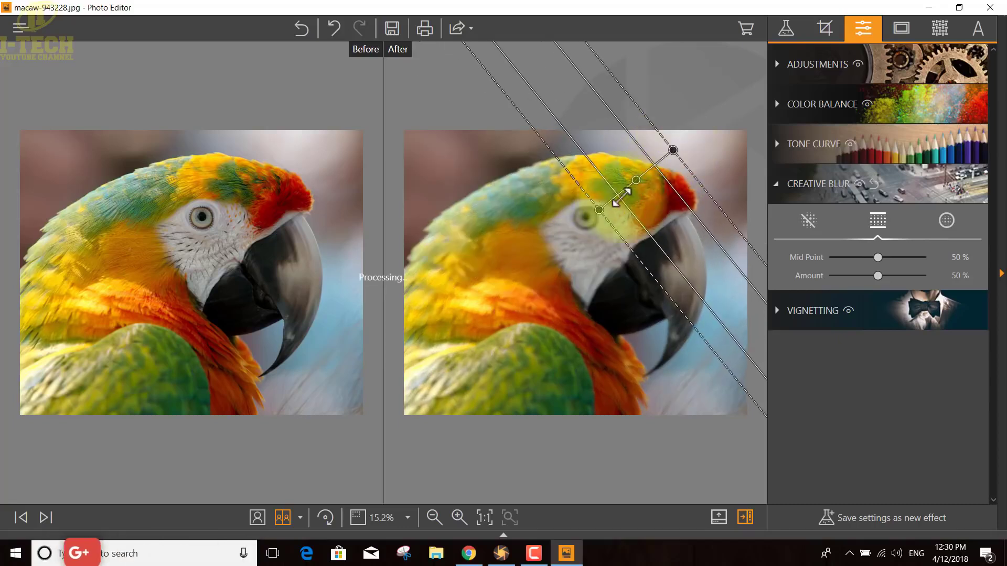
{"action": "left_click_drag", "start_coordinate": [598, 213], "coordinate": [512, 299]}
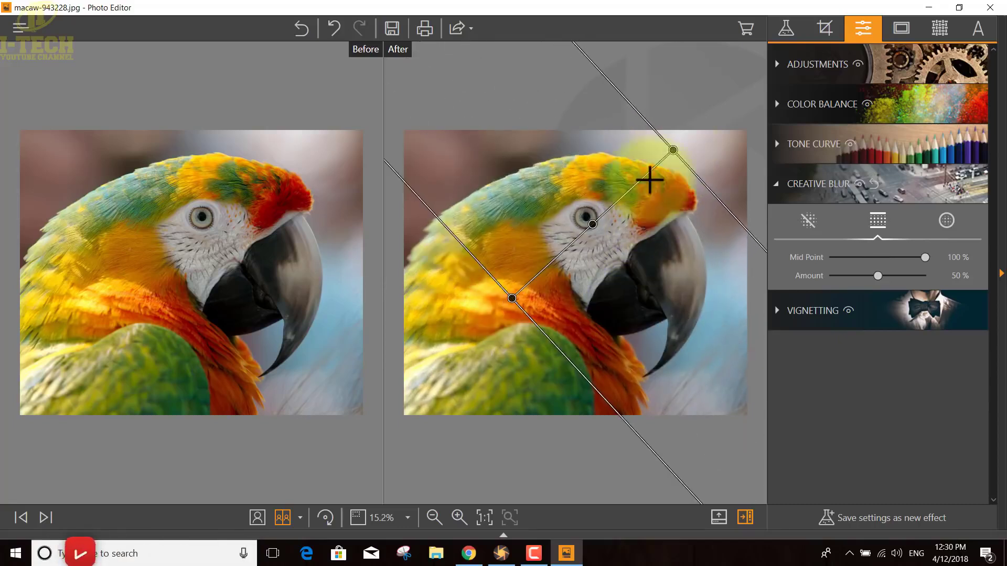
{"action": "left_click_drag", "start_coordinate": [877, 276], "coordinate": [921, 280]}
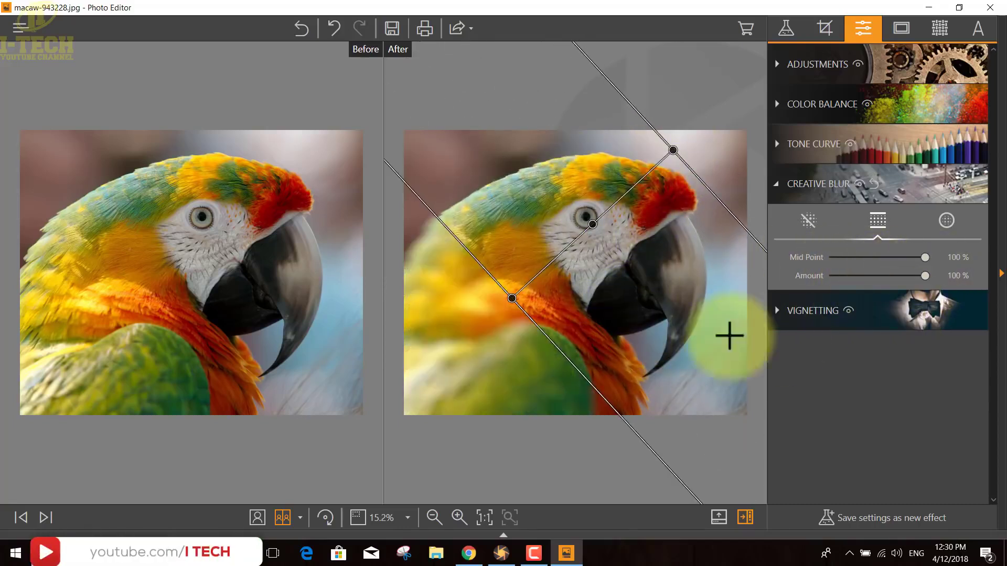
Step: Realign the linear blur's sharp band nearly horizontally, spanning the macaw's head from the crown to the lower beak
{"action": "left_click_drag", "start_coordinate": [675, 153], "coordinate": [704, 254]}
{"action": "left_click_drag", "start_coordinate": [565, 183], "coordinate": [570, 157]}
{"action": "left_click_drag", "start_coordinate": [561, 321], "coordinate": [563, 336]}
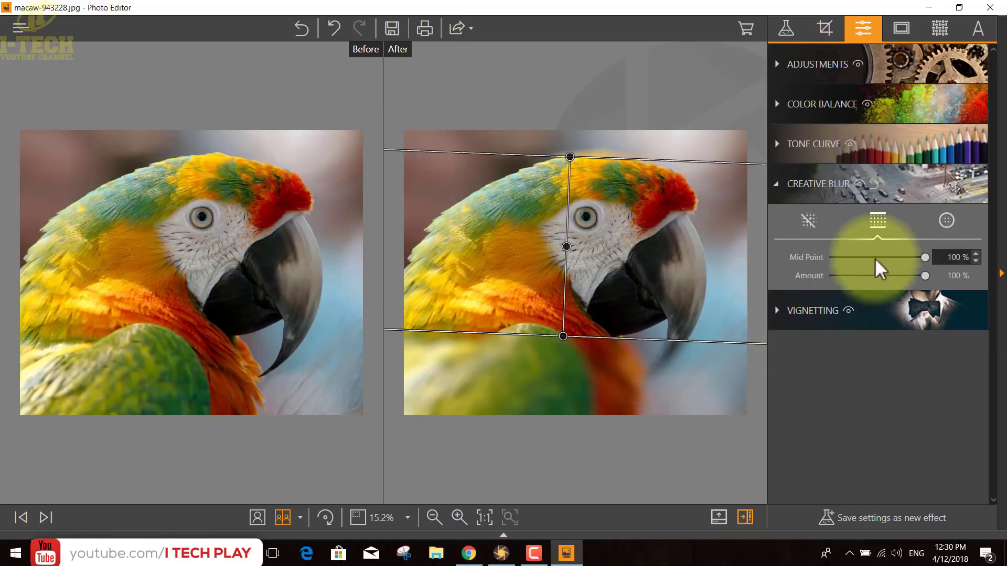
Step: Try a radial Creative Blur, moving and resizing its focus circle over the macaw, and set Creative Blur to None
{"action": "left_click", "coordinate": [946, 221]}
{"action": "left_click_drag", "start_coordinate": [623, 284], "coordinate": [787, 355]}
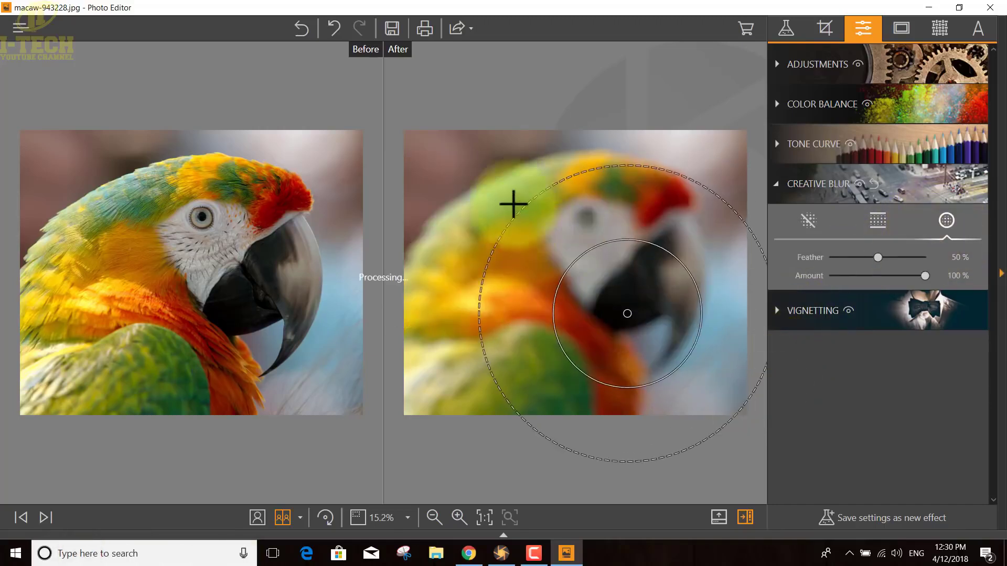
{"action": "left_click", "coordinate": [508, 229]}
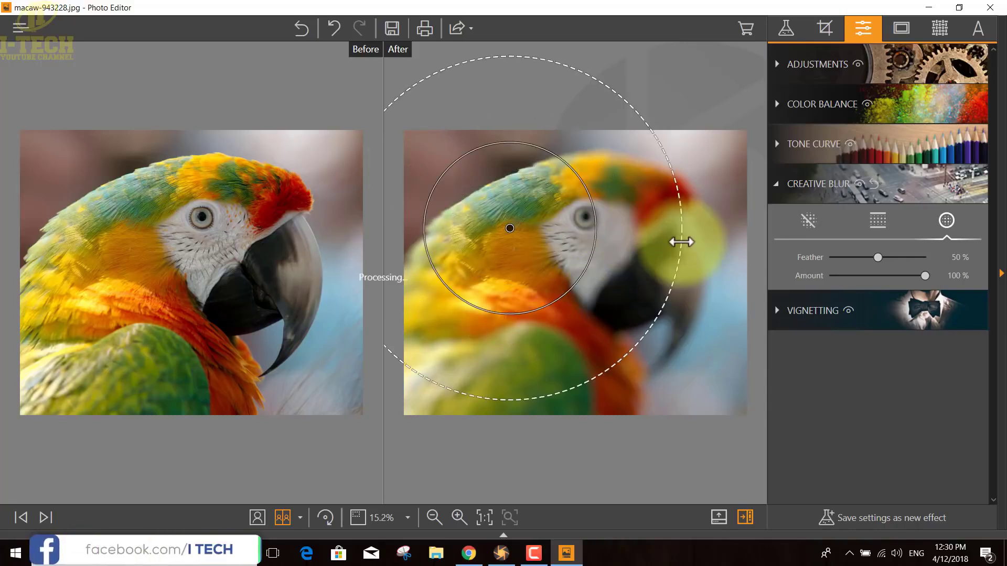
{"action": "left_click", "coordinate": [652, 258]}
{"action": "left_click_drag", "start_coordinate": [742, 321], "coordinate": [808, 407]}
{"action": "left_click", "coordinate": [808, 221]}
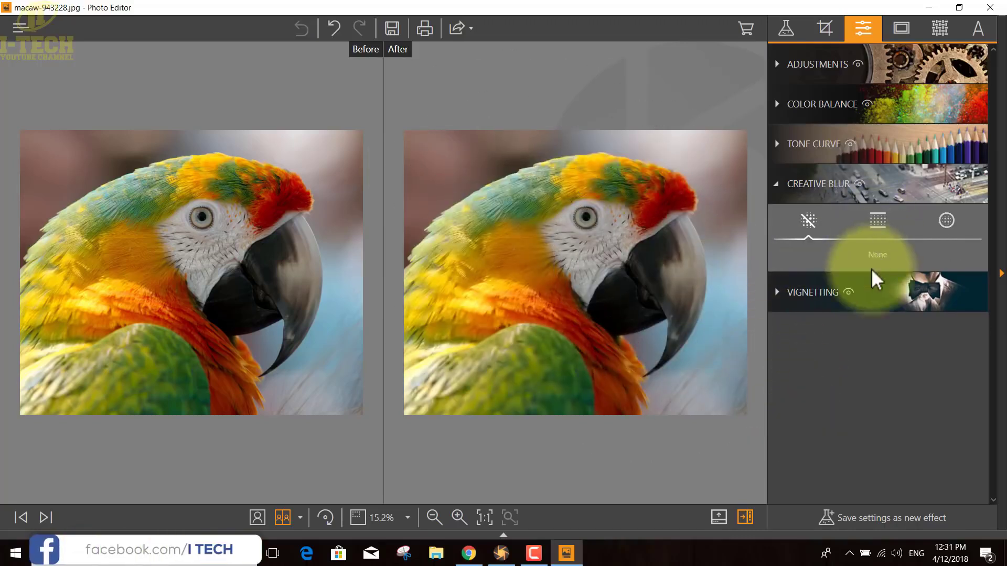
Step: Try a light vignette on the macaw photo with Amount +52 %, Mid Point +52 % and Feather +37 %
{"action": "left_click", "coordinate": [778, 202]}
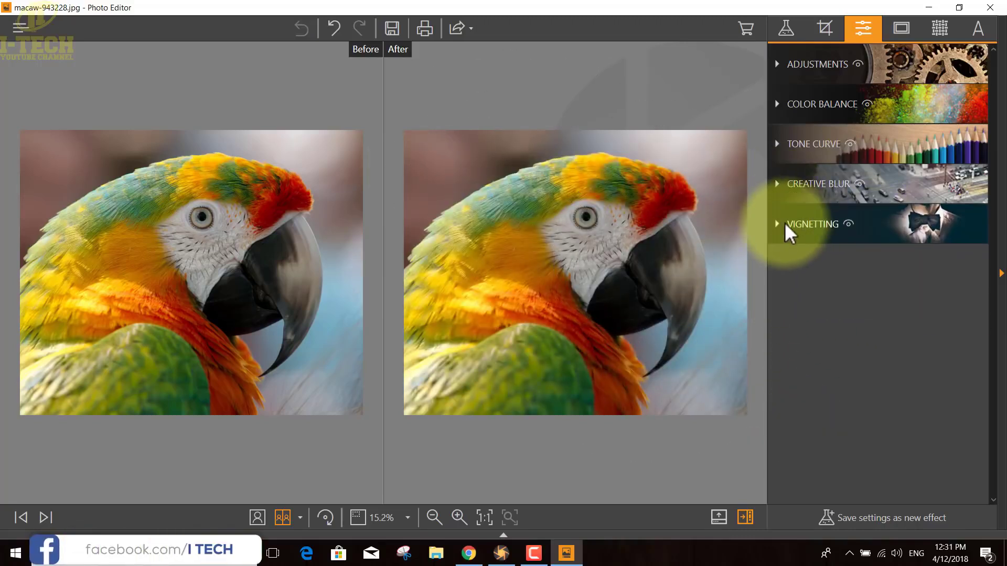
{"action": "left_click", "coordinate": [779, 222]}
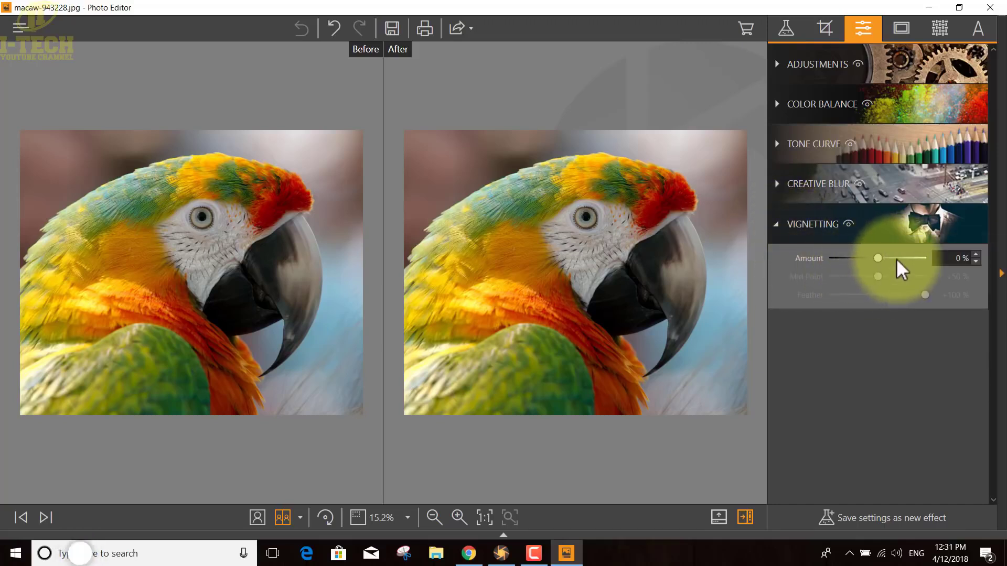
{"action": "left_click_drag", "start_coordinate": [880, 258], "coordinate": [948, 278]}
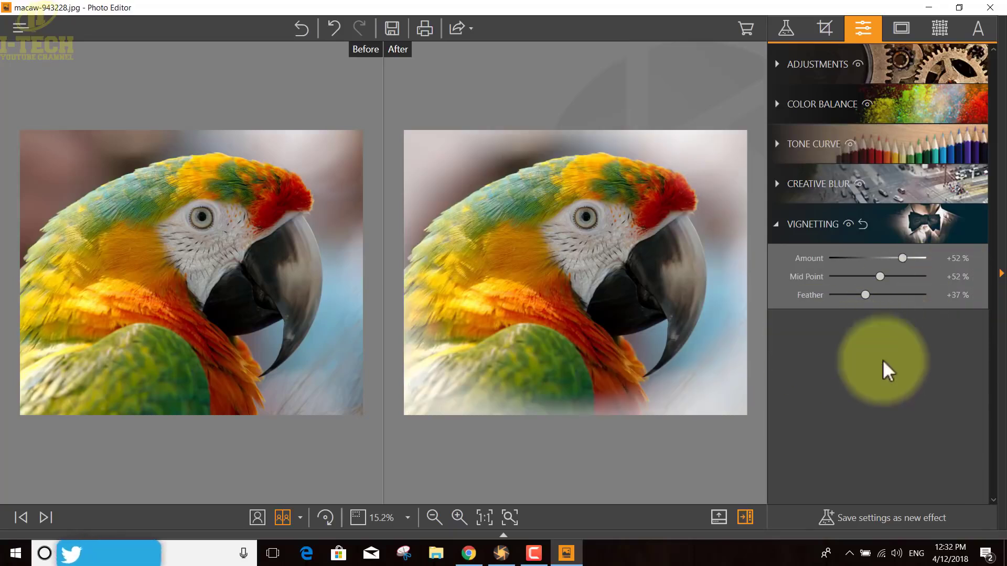
{"action": "left_click", "coordinate": [898, 31]}
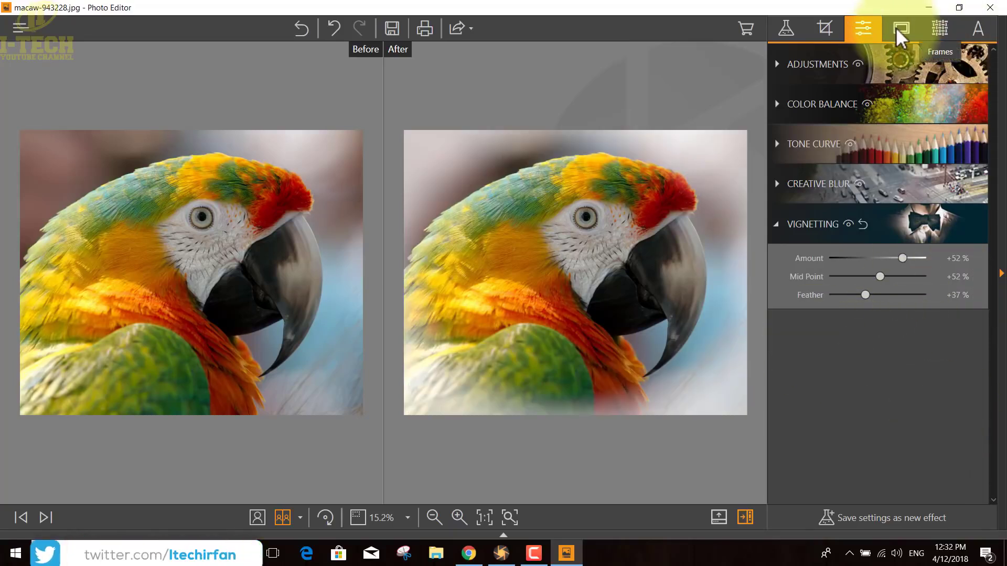
Step: Discard the unsaved macaw edits and open the Desktop photo of the man in a dark T-shirt with both arms raised
{"action": "left_click", "coordinate": [23, 23]}
{"action": "left_click", "coordinate": [28, 71]}
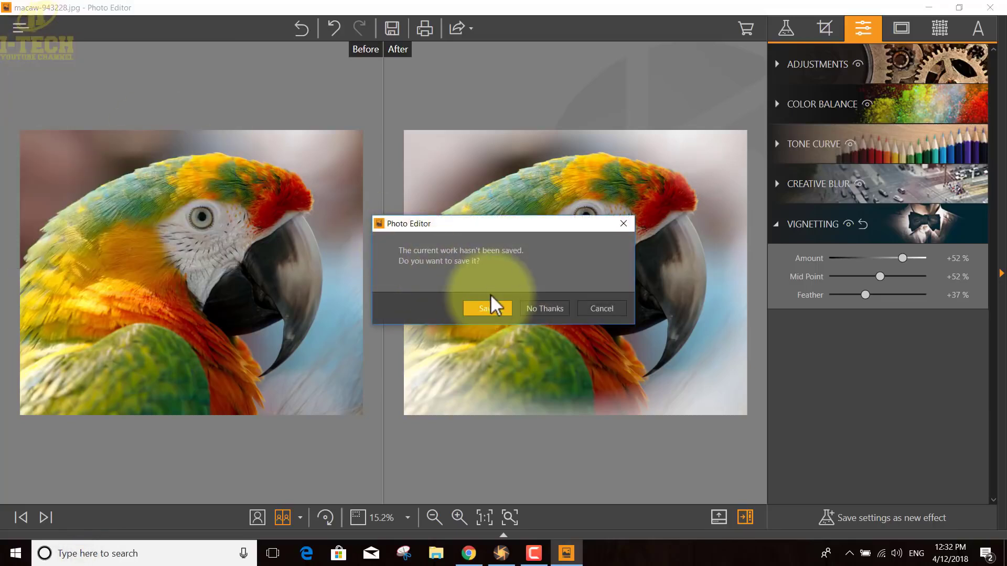
{"action": "left_click", "coordinate": [542, 309]}
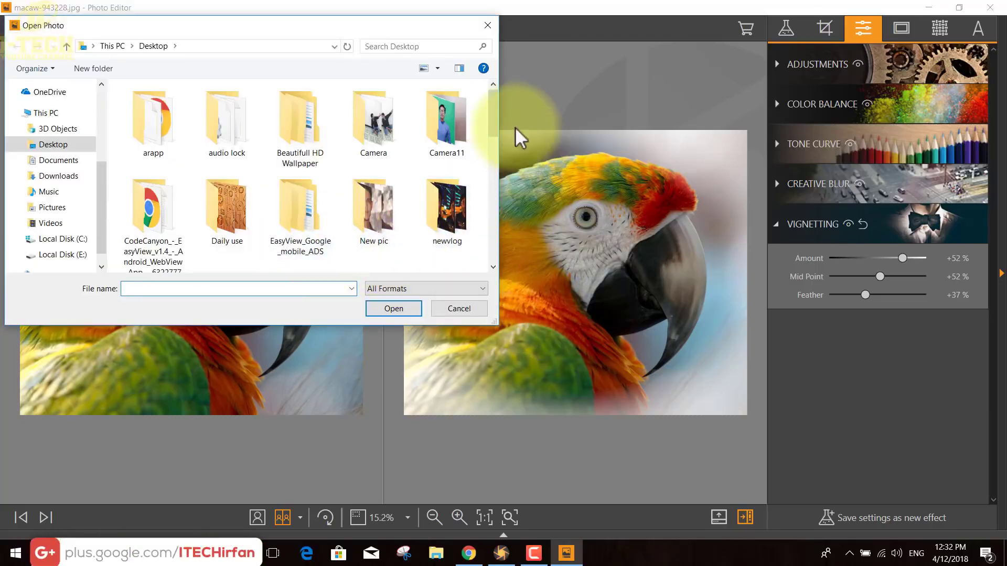
{"action": "left_click_drag", "start_coordinate": [492, 120], "coordinate": [492, 184]}
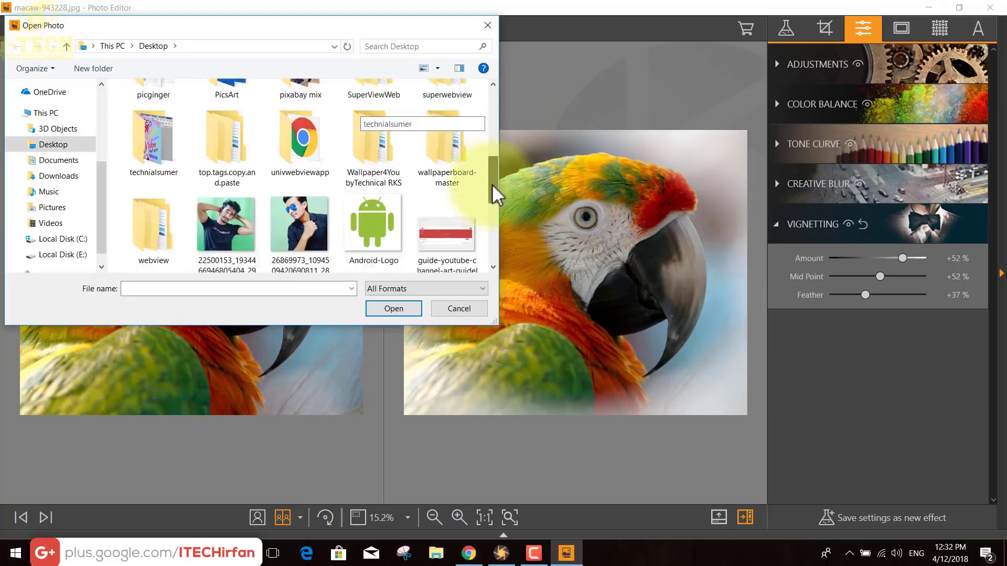
{"action": "left_click", "coordinate": [213, 184]}
{"action": "left_click", "coordinate": [399, 306]}
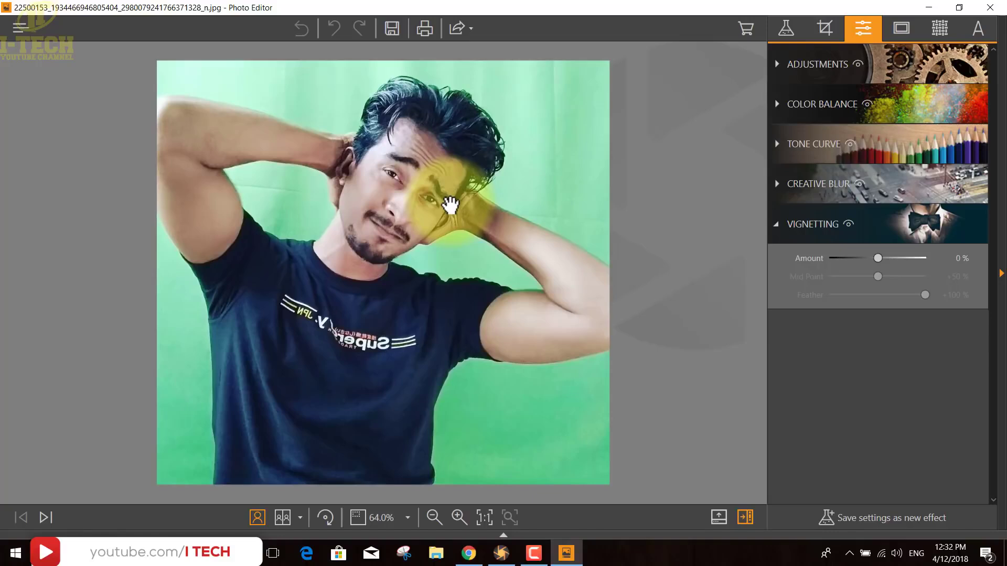
Step: Review the available frames and collapse the categories Classic, Retro, Adornment, Paint, Asia, Travel, Fun and Festive
{"action": "left_click", "coordinate": [905, 28]}
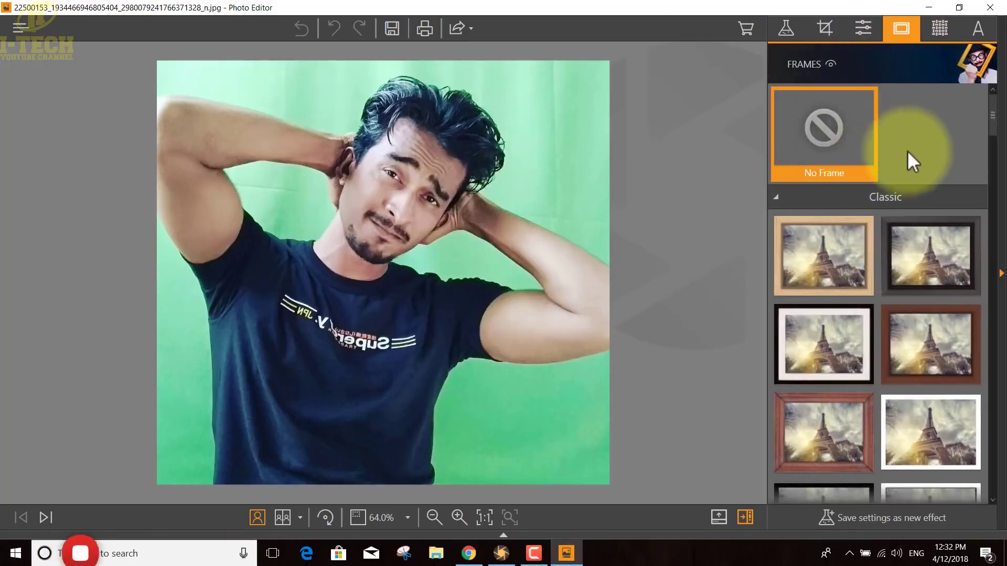
{"action": "left_click", "coordinate": [776, 197]}
{"action": "left_click", "coordinate": [776, 222]}
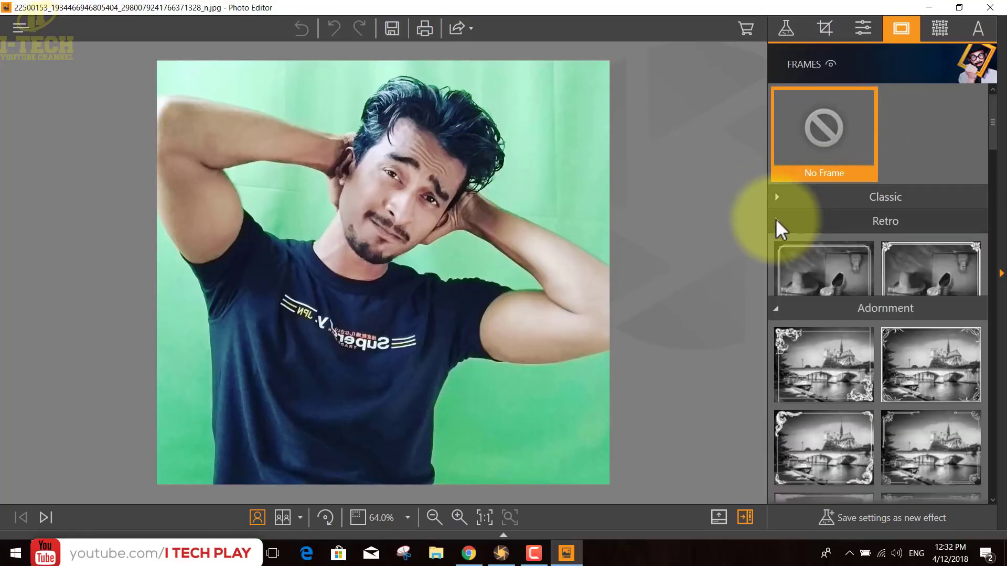
{"action": "left_click", "coordinate": [775, 243]}
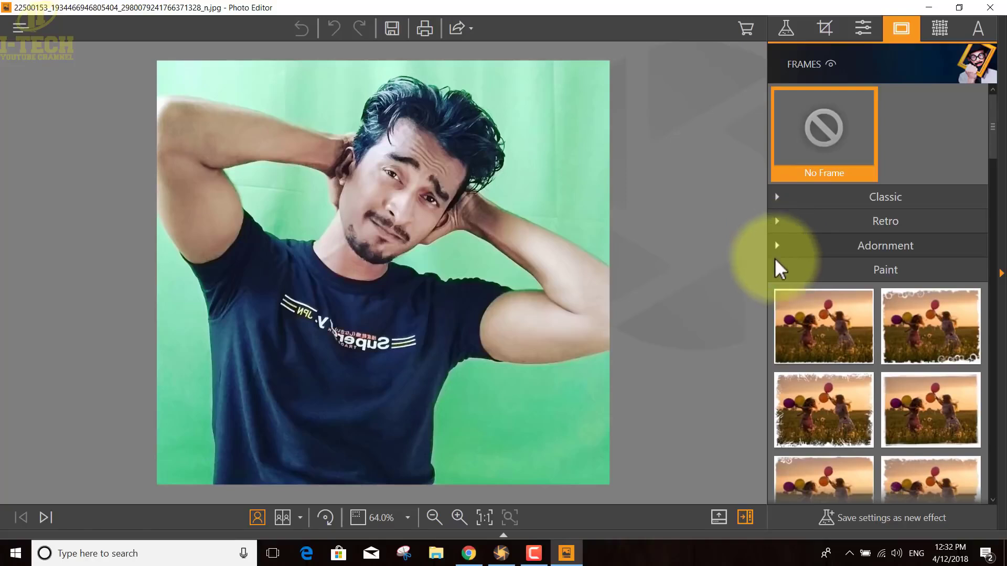
{"action": "left_click", "coordinate": [775, 276]}
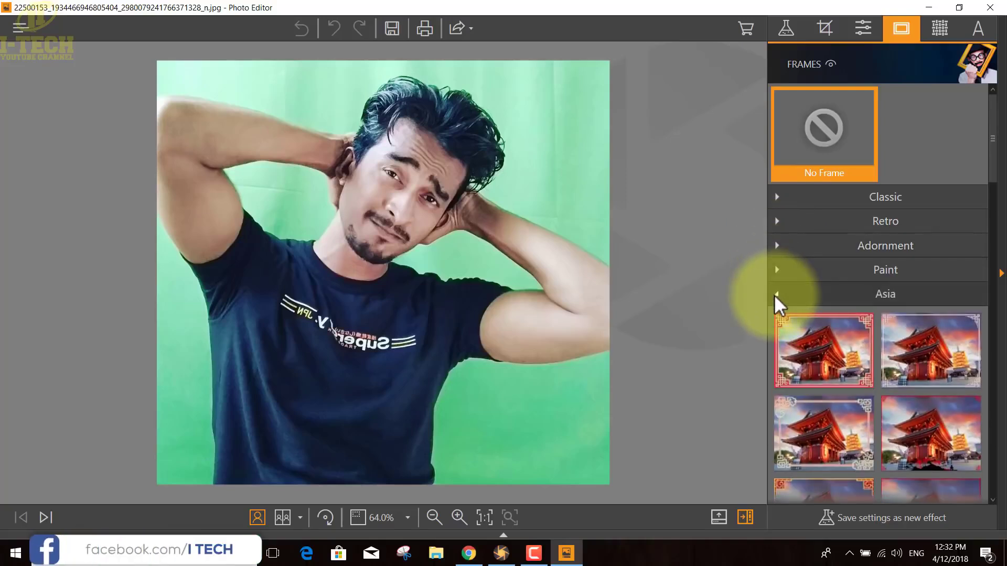
{"action": "left_click", "coordinate": [774, 295]}
{"action": "left_click", "coordinate": [775, 322]}
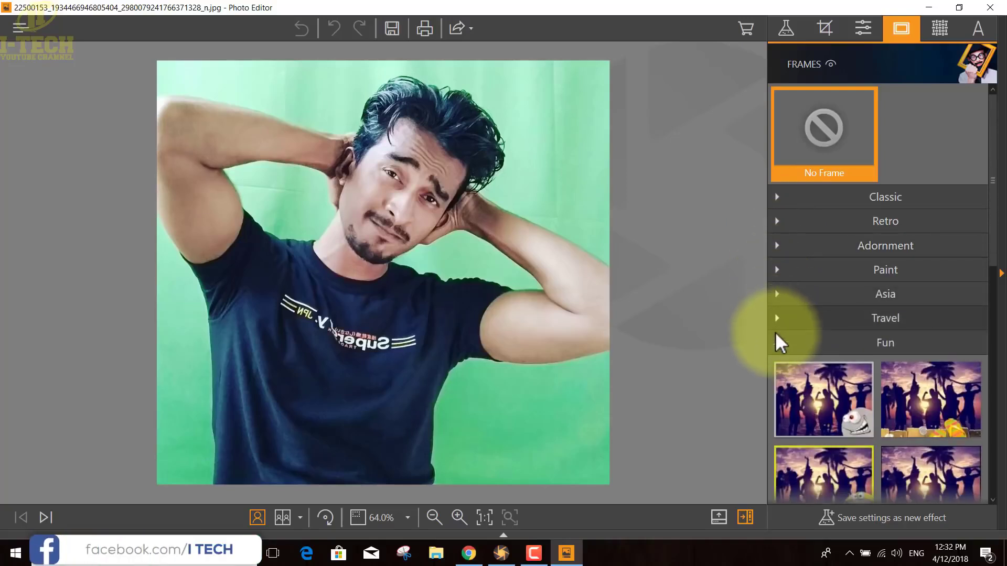
{"action": "left_click", "coordinate": [778, 344]}
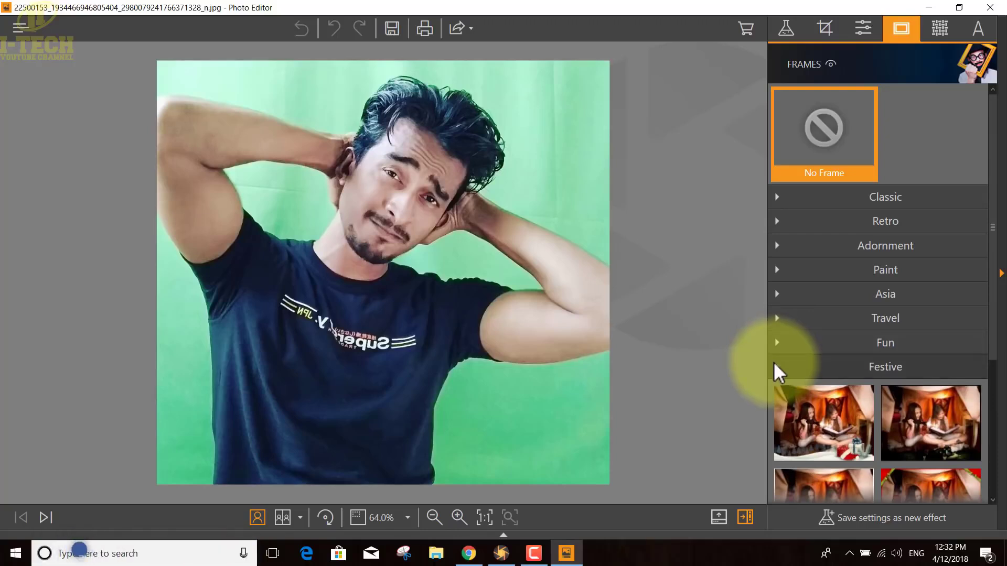
{"action": "left_click", "coordinate": [775, 365]}
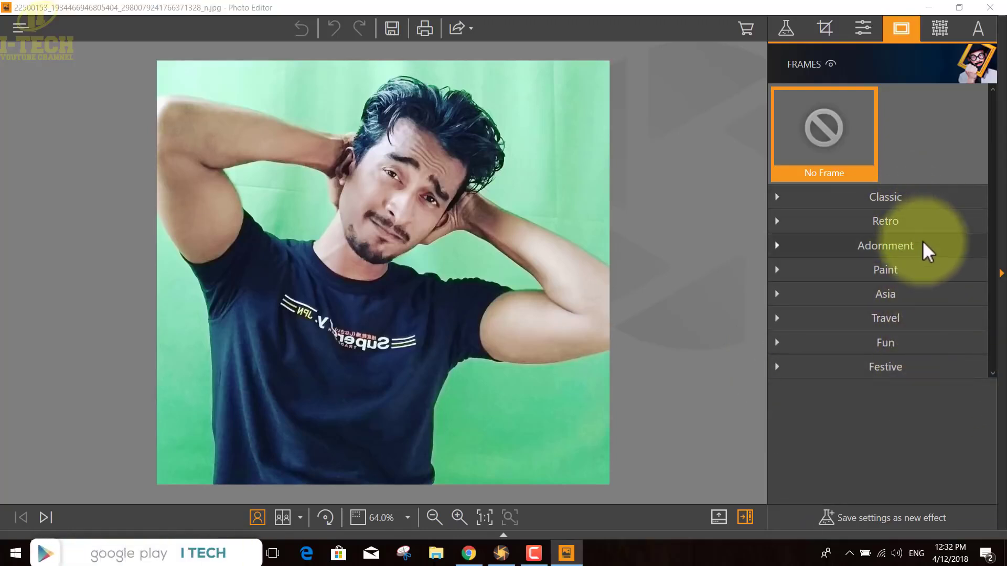
{"action": "left_click", "coordinate": [962, 520]}
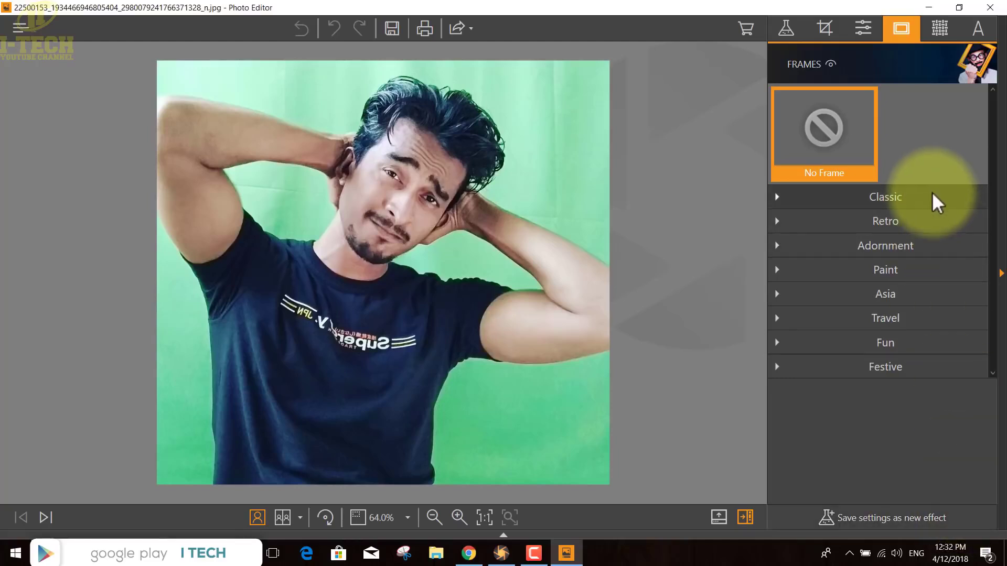
Step: Try several Classic frames on the portrait, ending with the grooved reddish wood frame, and increase that frame's scale
{"action": "left_click", "coordinate": [903, 199]}
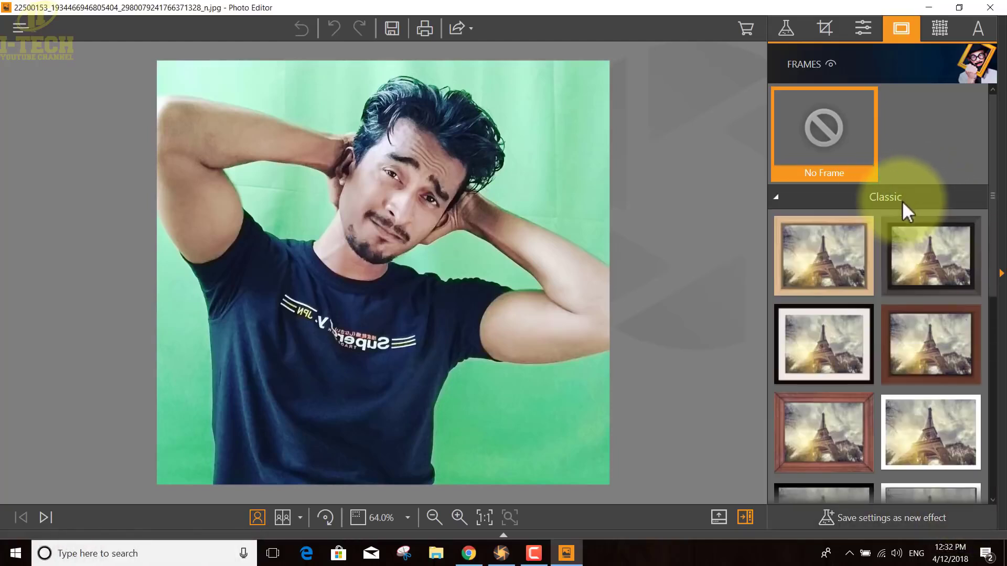
{"action": "left_click", "coordinate": [828, 266]}
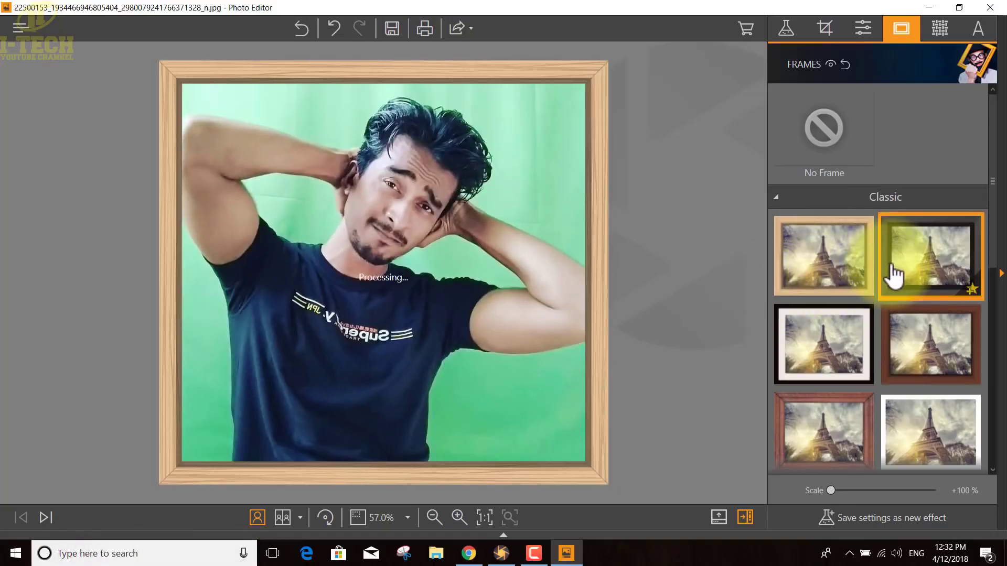
{"action": "left_click", "coordinate": [911, 360]}
{"action": "left_click", "coordinate": [821, 359]}
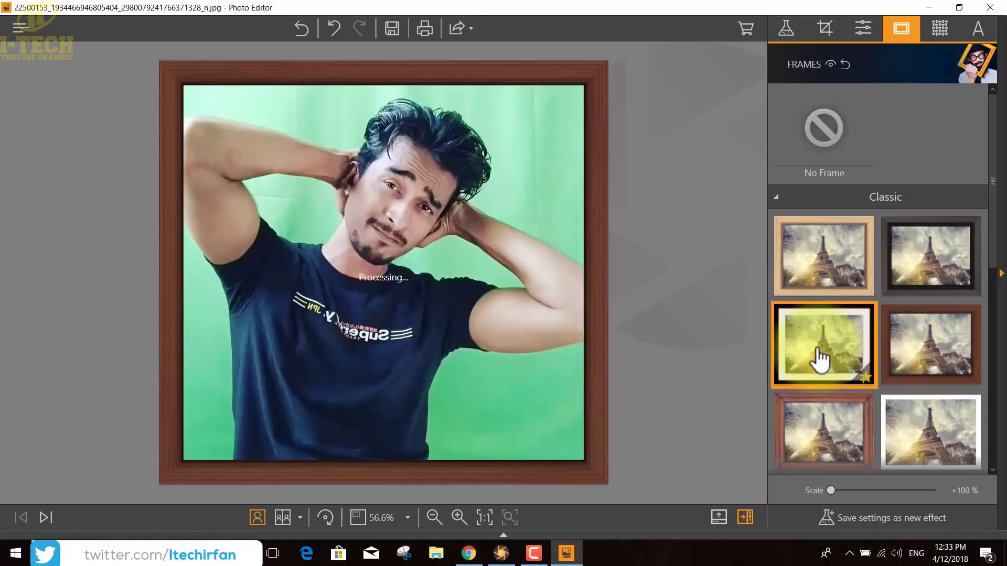
{"action": "left_click", "coordinate": [810, 423]}
{"action": "left_click", "coordinate": [918, 427]}
{"action": "scroll", "coordinate": [834, 228], "scroll_direction": "down", "scroll_amount": 3}
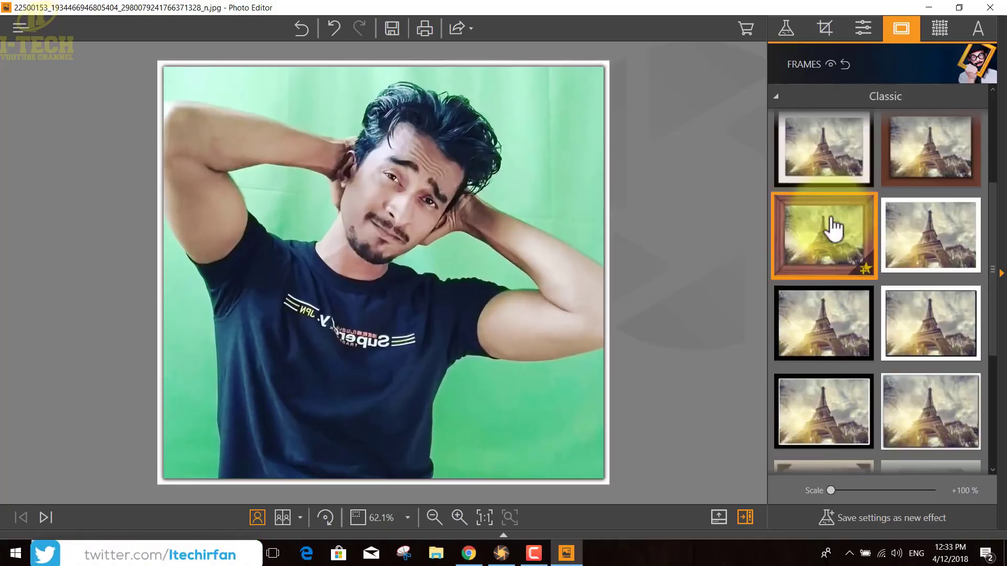
{"action": "left_click", "coordinate": [834, 228]}
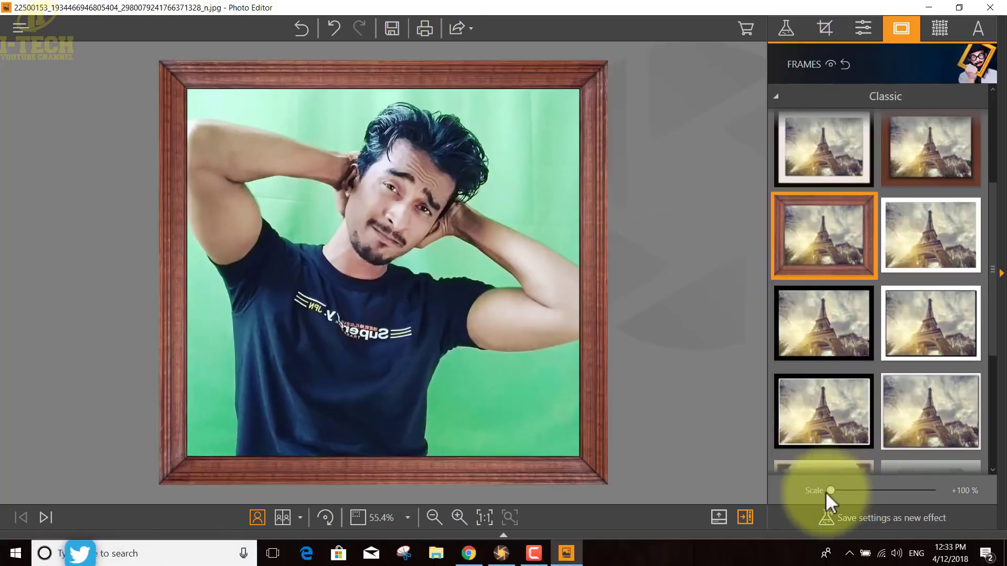
{"action": "left_click_drag", "start_coordinate": [830, 489], "coordinate": [934, 491]}
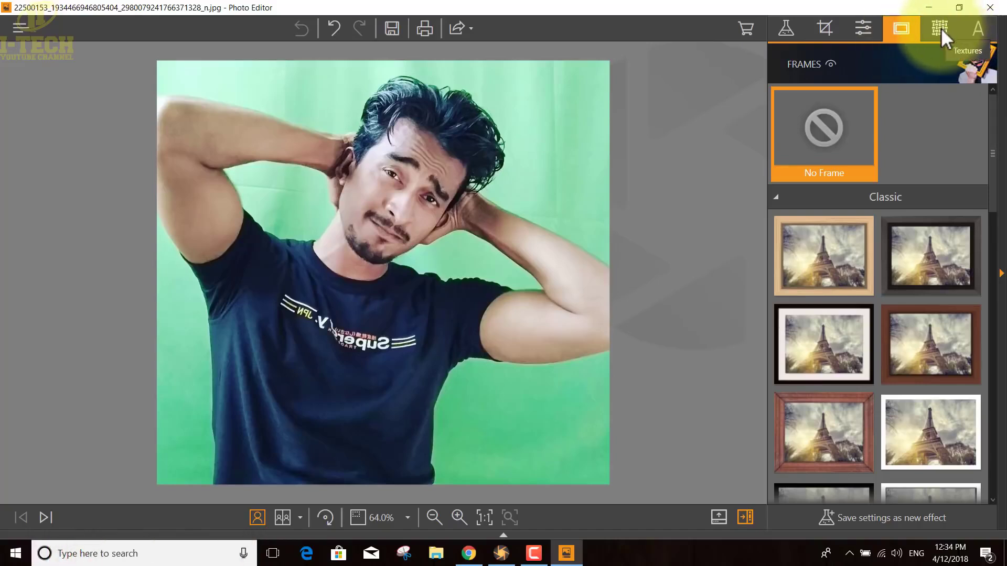
Step: Apply the purple-blue galaxy texture from the Space category to the portrait and show the before and after views side by side
{"action": "left_click", "coordinate": [941, 27]}
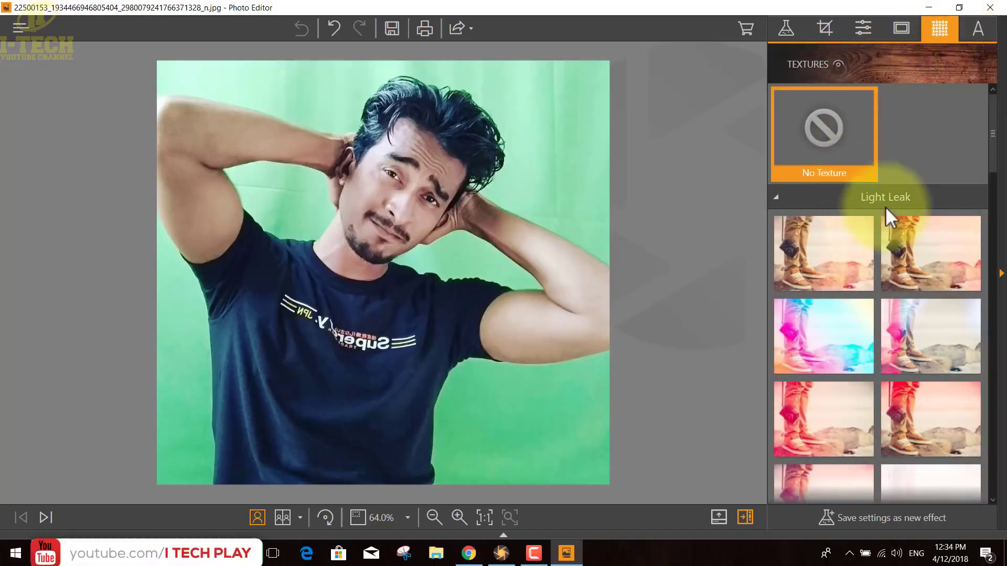
{"action": "left_click", "coordinate": [778, 197]}
{"action": "left_click", "coordinate": [776, 344]}
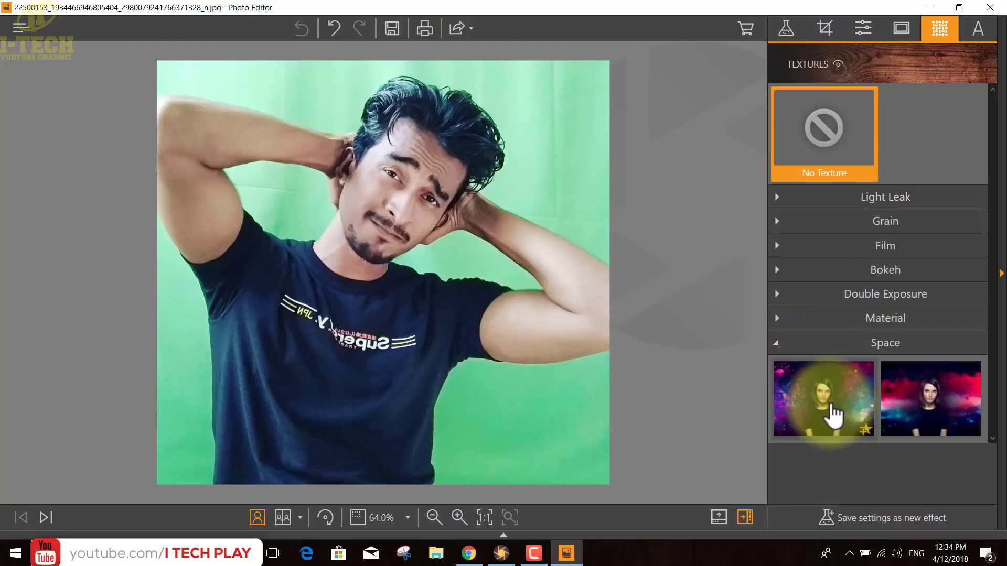
{"action": "left_click", "coordinate": [834, 414]}
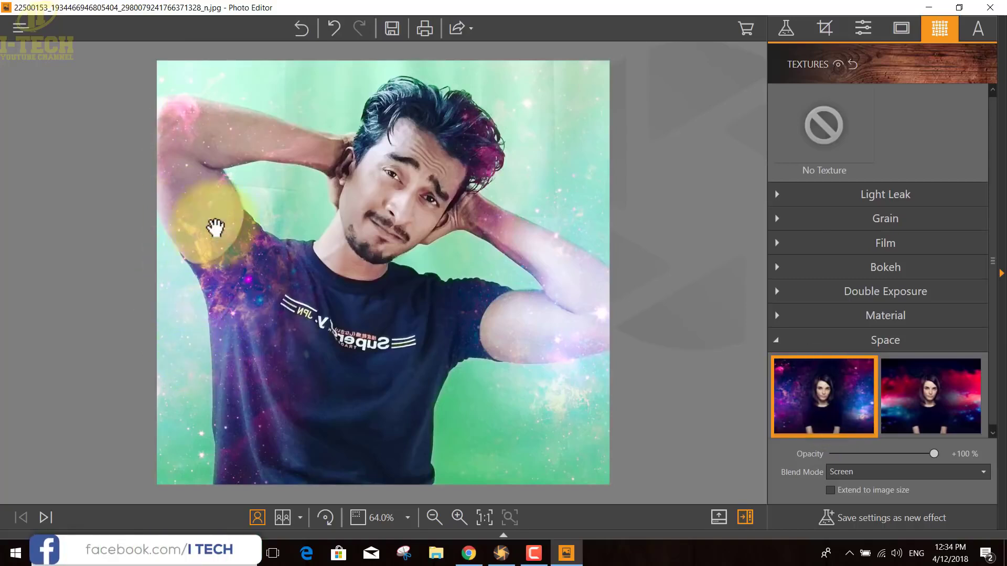
{"action": "left_click", "coordinate": [282, 518]}
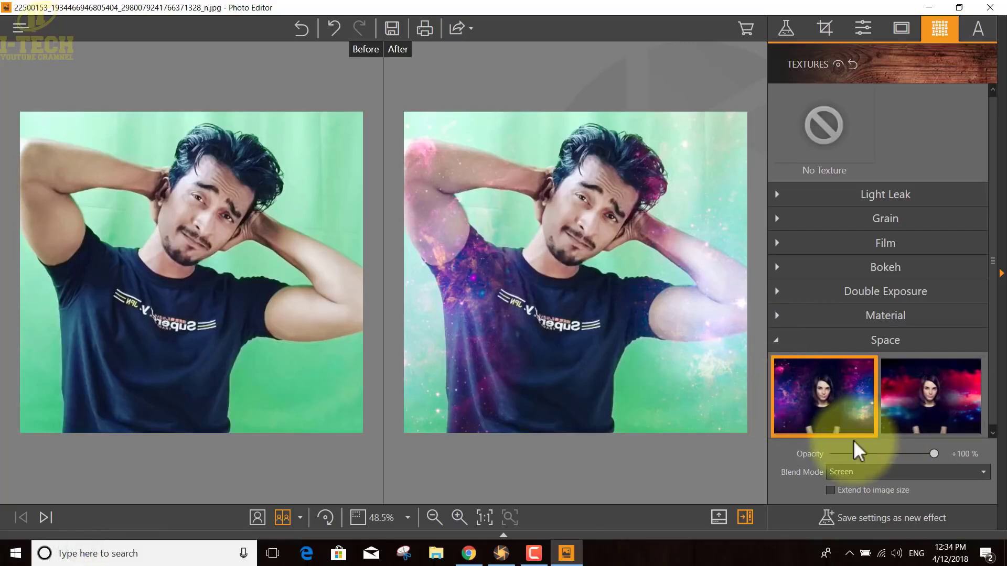
Step: Try the red-and-teal nebula texture from the Space category and the first textures of the Material category on the portrait
{"action": "left_click", "coordinate": [936, 404]}
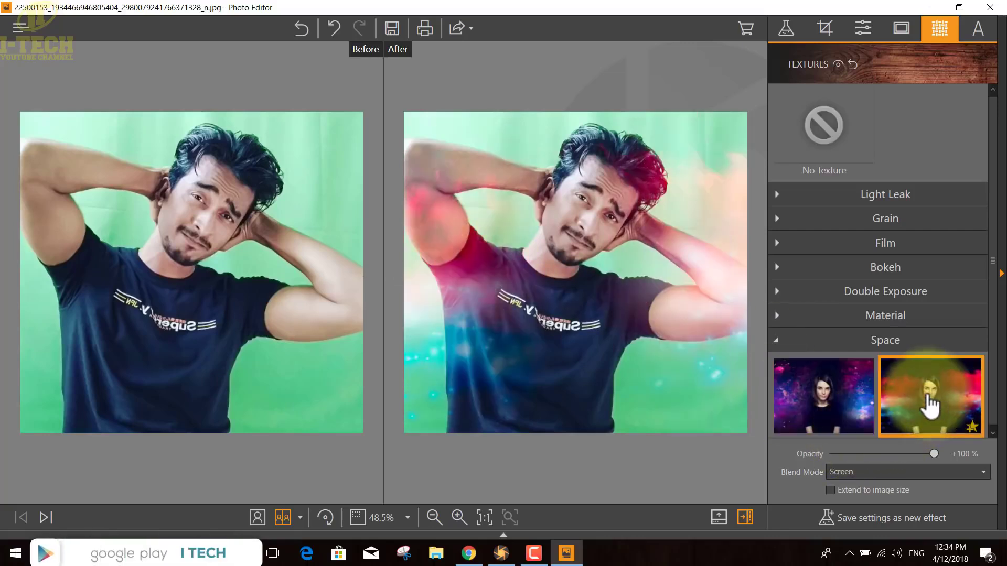
{"action": "left_click", "coordinate": [777, 317]}
{"action": "left_click", "coordinate": [814, 391]}
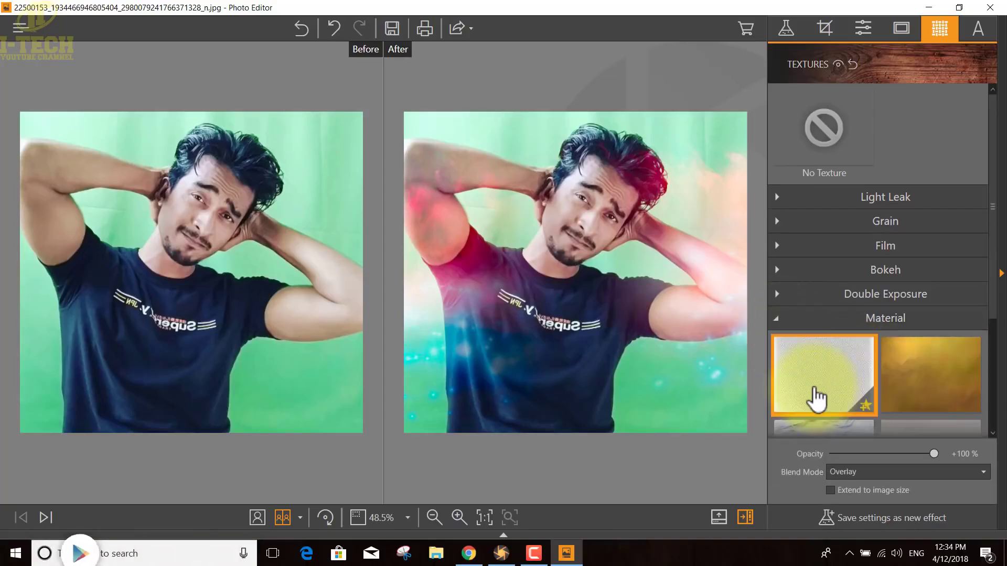
{"action": "left_click", "coordinate": [929, 391]}
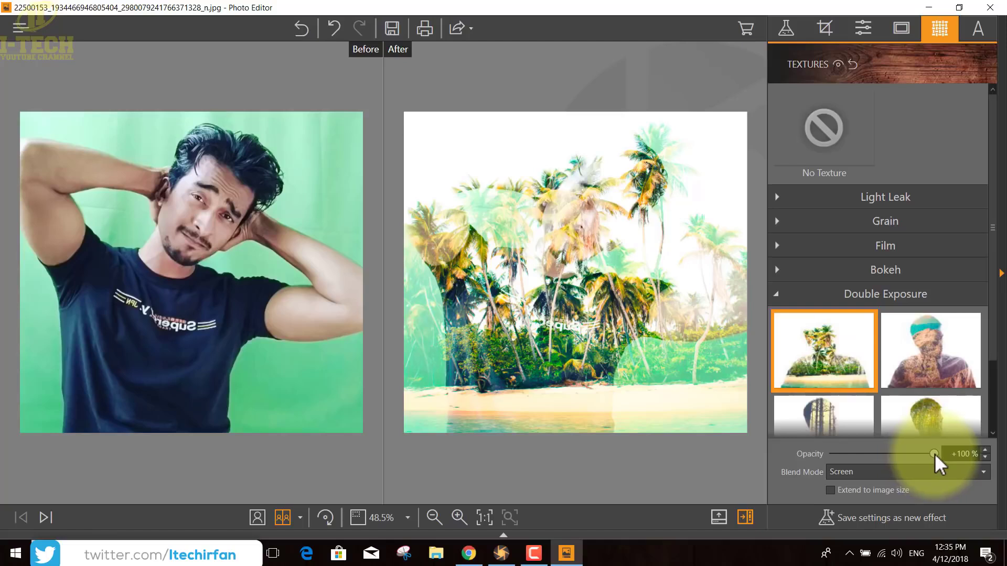
Step: Set the palm-beach Double Exposure texture to 35% opacity, trying the Color Dodge blend mode and ending with Lighter Color
{"action": "left_click_drag", "start_coordinate": [935, 454], "coordinate": [867, 454]}
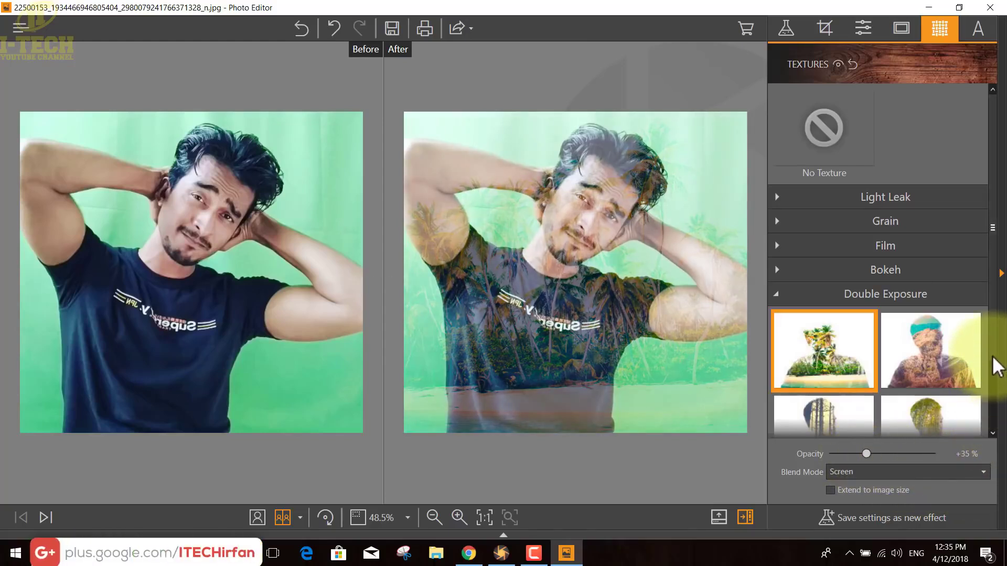
{"action": "scroll", "coordinate": [993, 362], "scroll_direction": "down", "scroll_amount": 2}
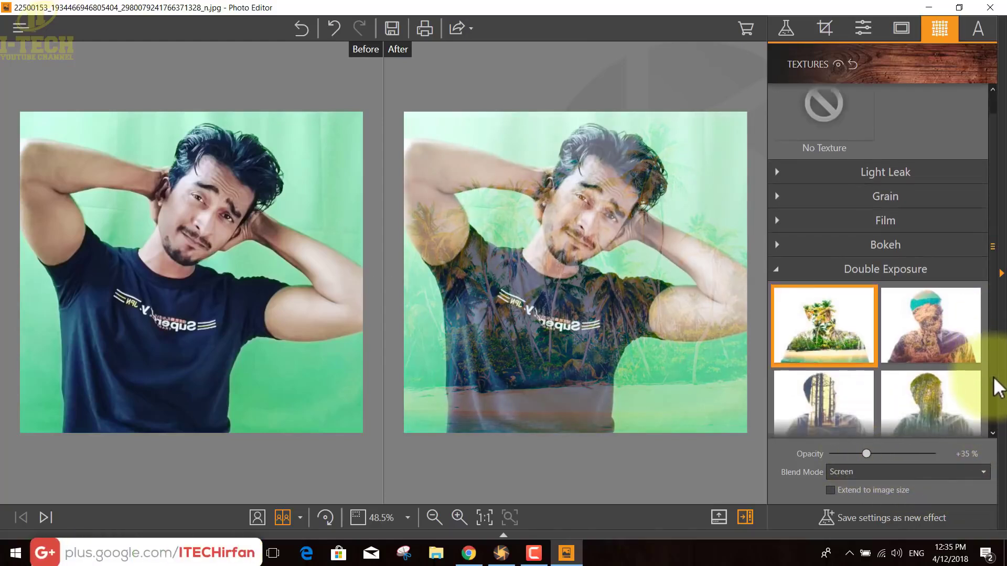
{"action": "left_click", "coordinate": [984, 474]}
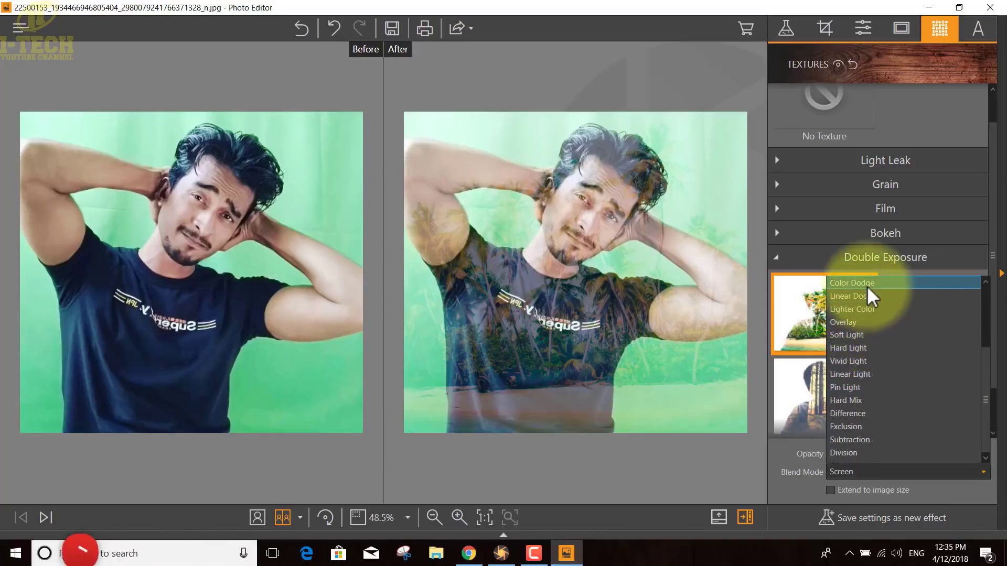
{"action": "left_click", "coordinate": [867, 284]}
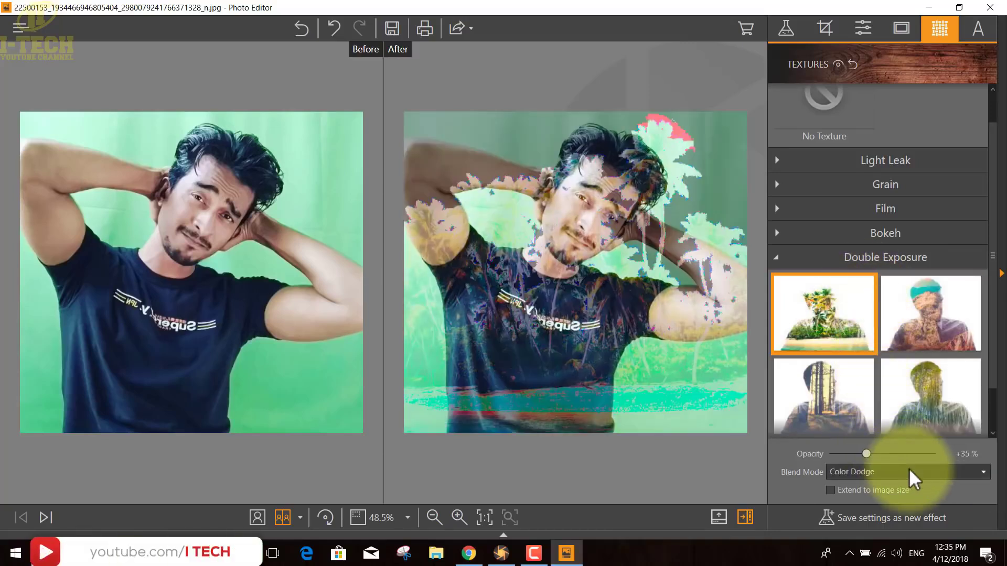
{"action": "left_click", "coordinate": [915, 472]}
{"action": "scroll", "coordinate": [878, 367], "scroll_direction": "down", "scroll_amount": 1}
{"action": "left_click", "coordinate": [872, 326]}
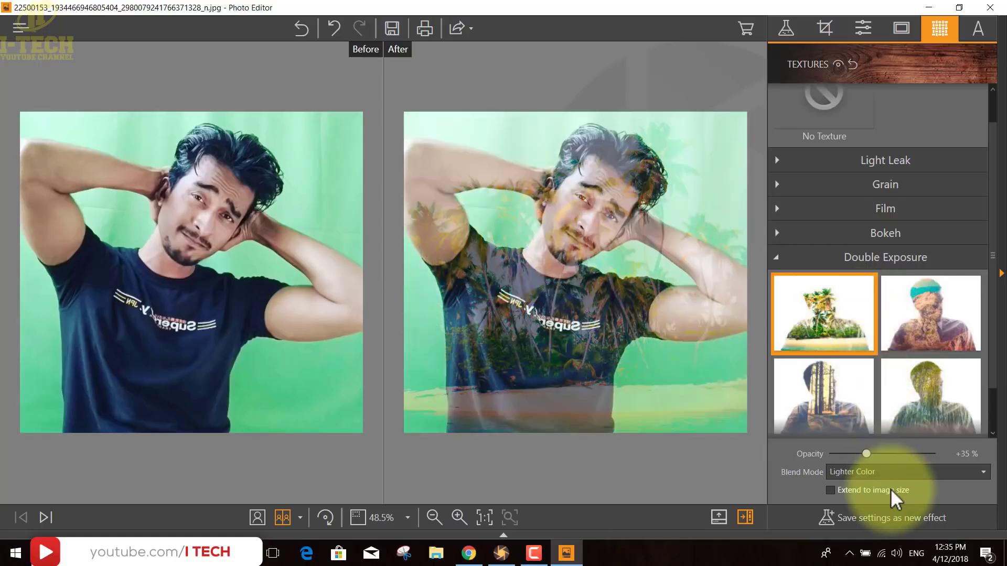
Step: Set up the text tool with the Sitka Small font at a size of 5.9%
{"action": "left_click", "coordinate": [978, 30]}
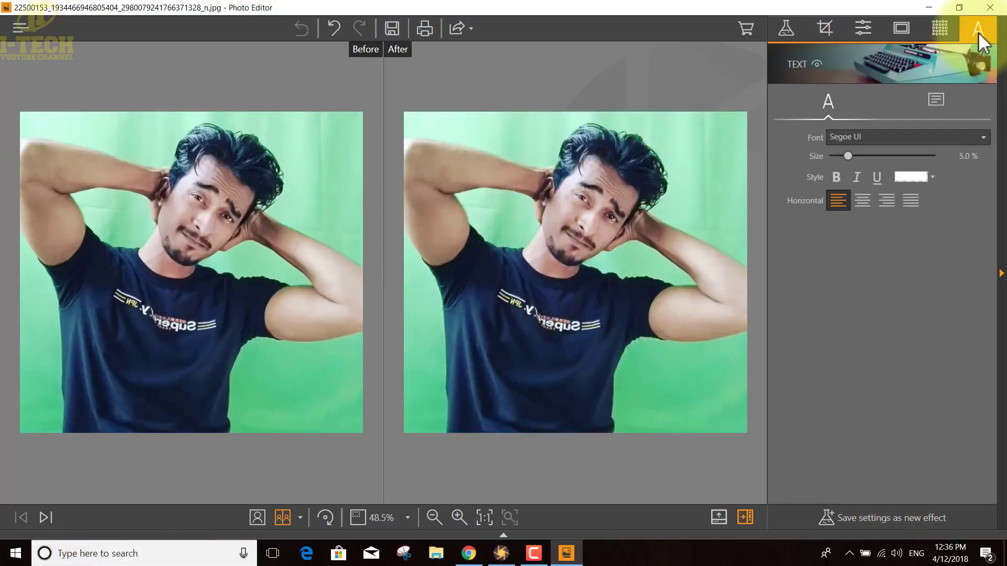
{"action": "left_click", "coordinate": [877, 177]}
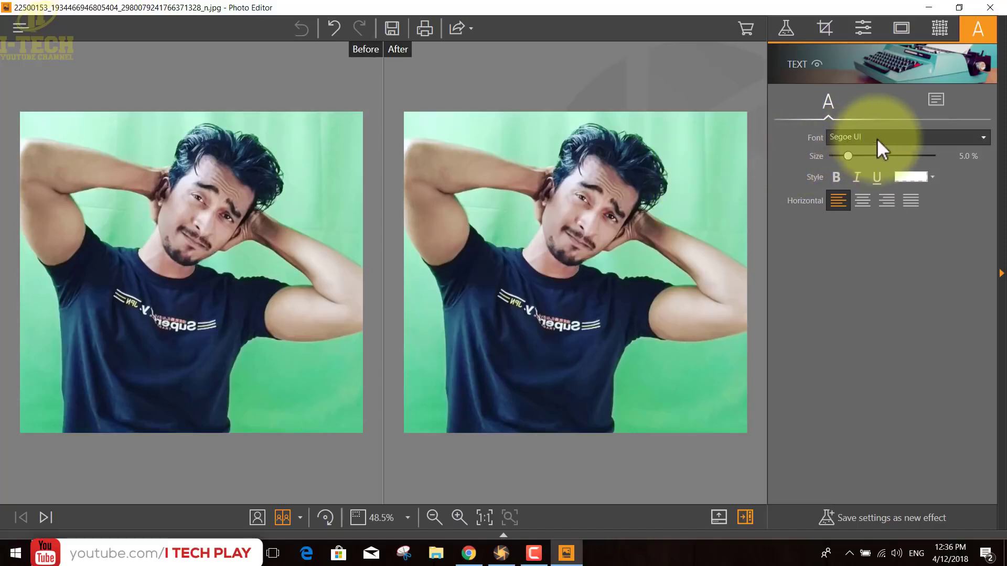
{"action": "left_click", "coordinate": [983, 138]}
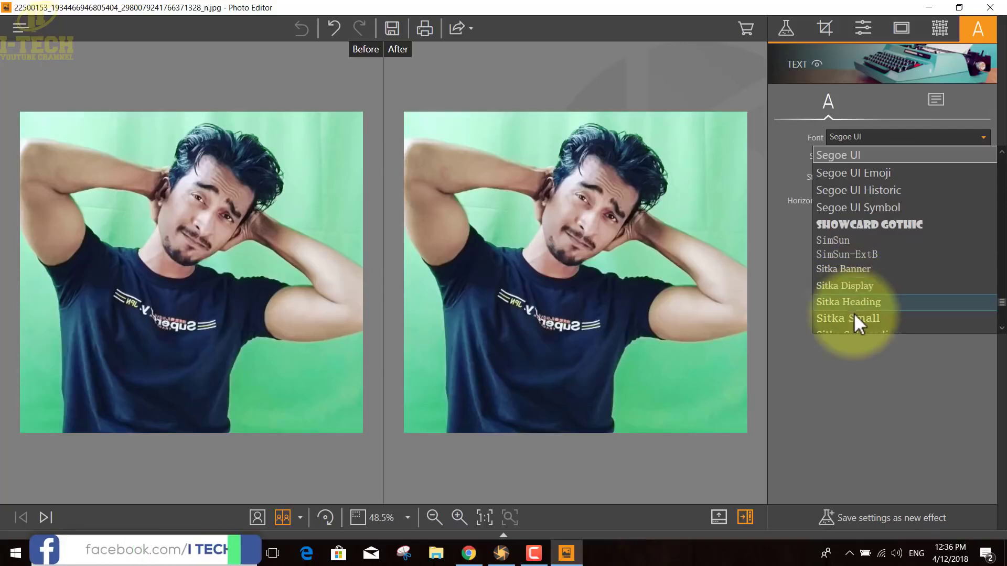
{"action": "left_click", "coordinate": [858, 320]}
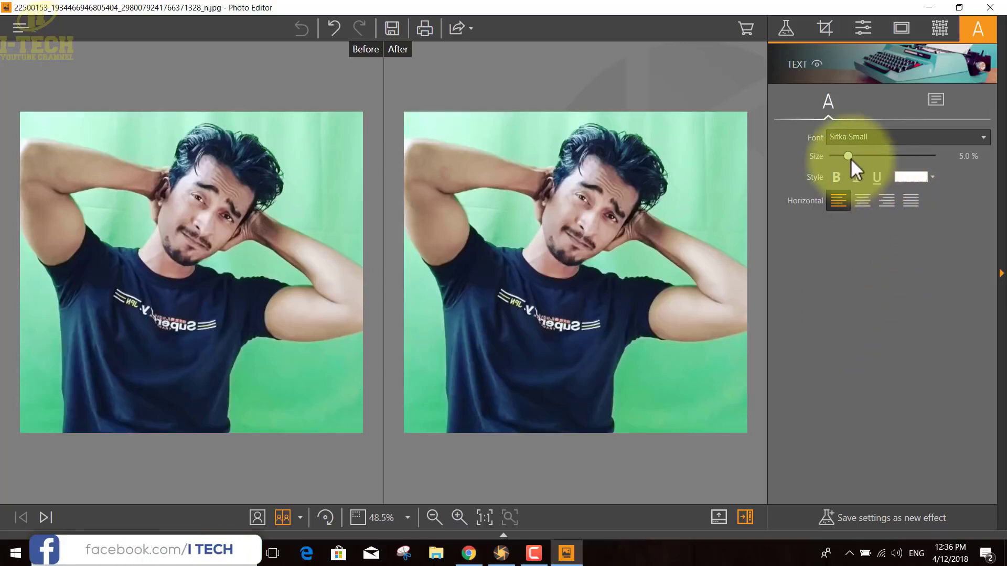
{"action": "left_click_drag", "start_coordinate": [845, 156], "coordinate": [851, 156]}
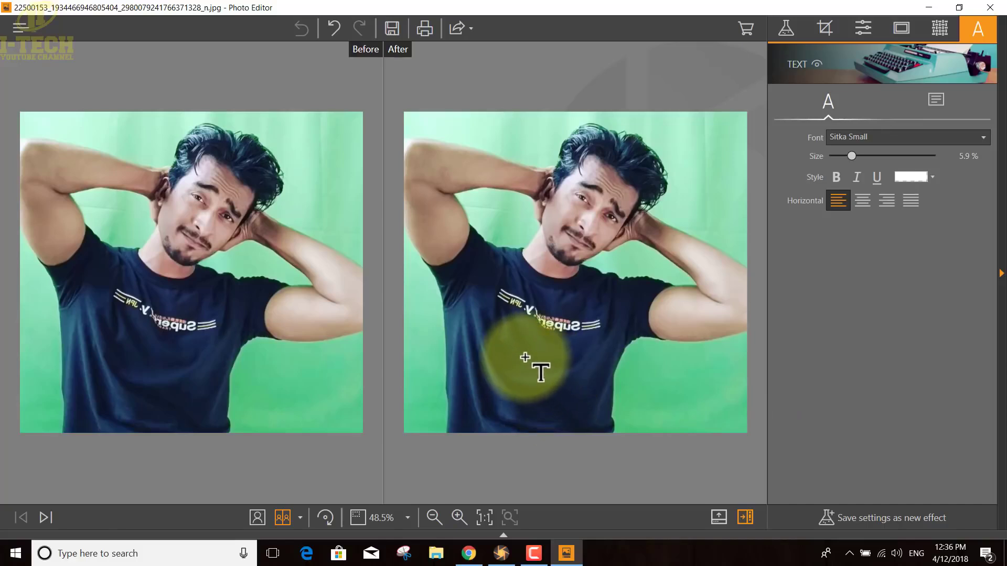
Step: Add a text box reading "i love you" over the lower part of the shirt, then resize it and move it slightly lower
{"action": "left_click_drag", "start_coordinate": [514, 352], "coordinate": [702, 381]}
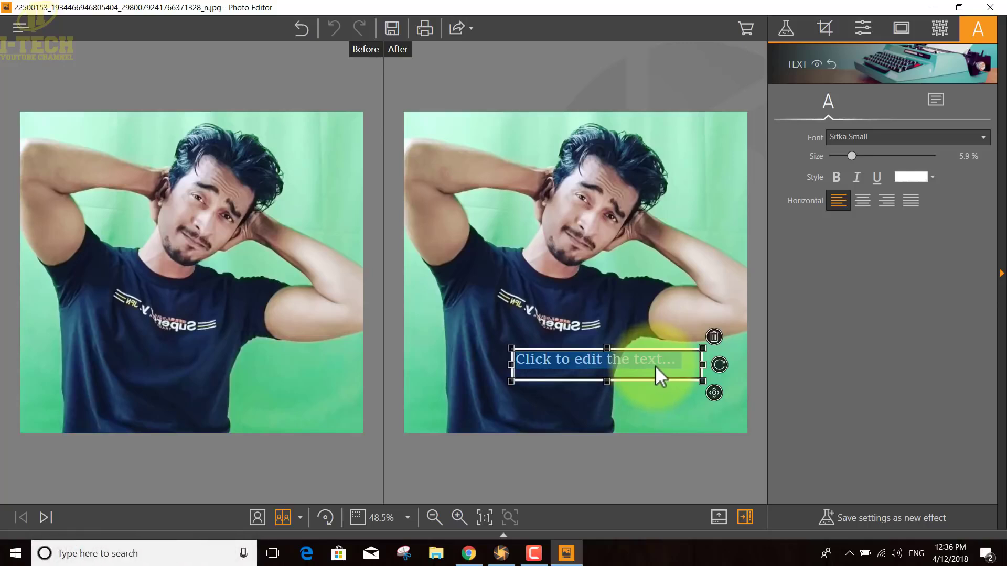
{"action": "key", "text": "BackSpace"}
{"action": "type", "text": "i"}
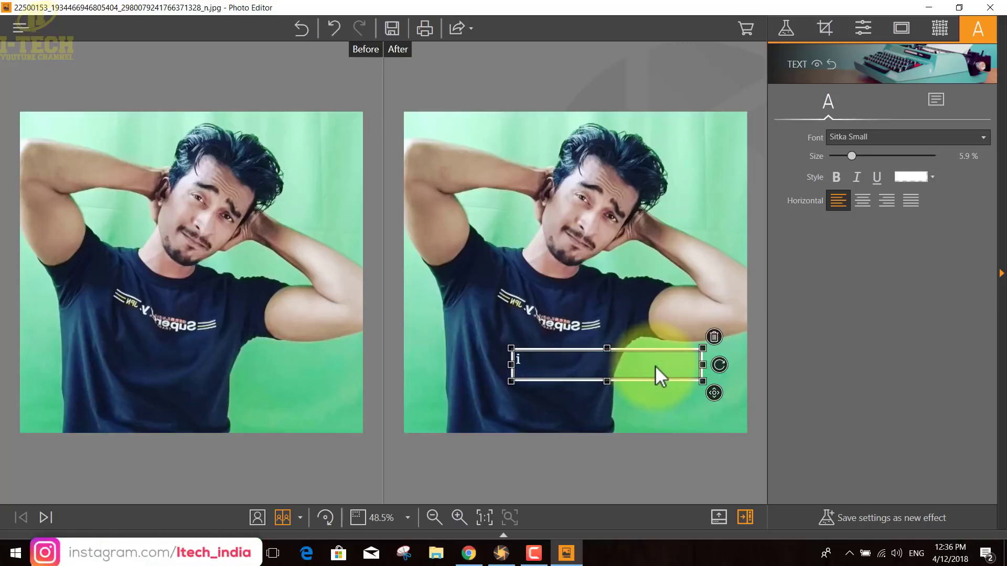
{"action": "type", "text": " love you"}
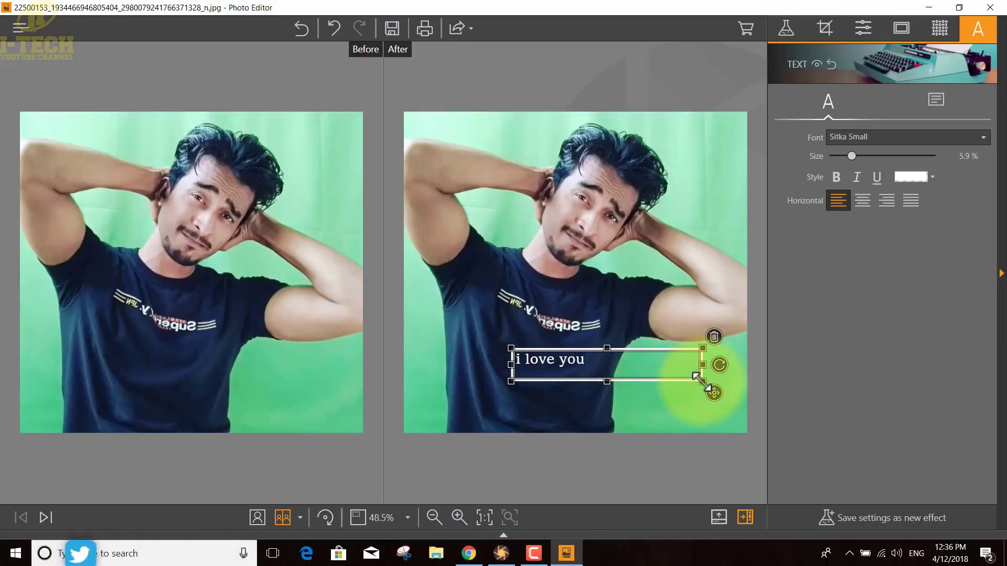
{"action": "left_click_drag", "start_coordinate": [698, 377], "coordinate": [595, 370]}
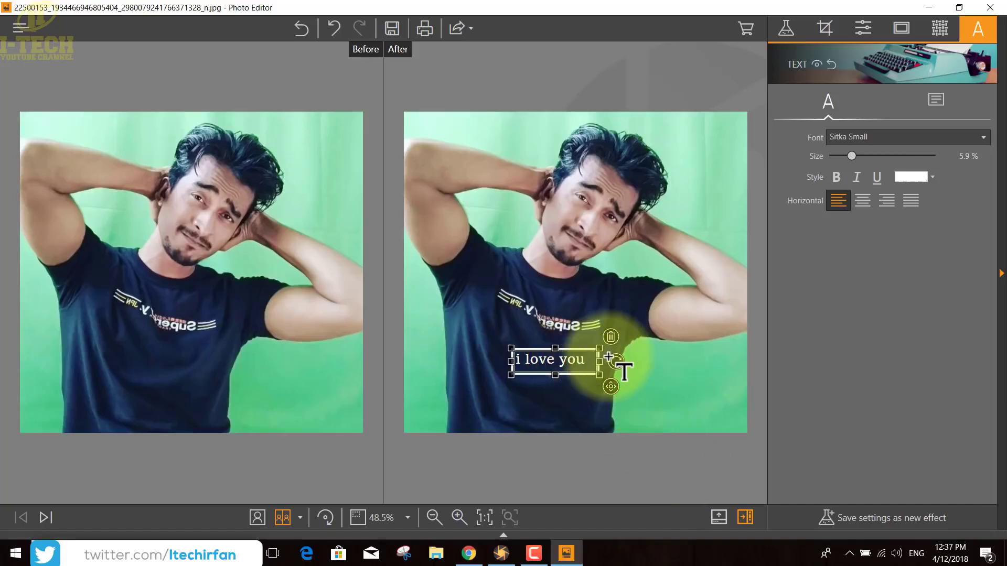
{"action": "left_click_drag", "start_coordinate": [611, 386], "coordinate": [673, 432]}
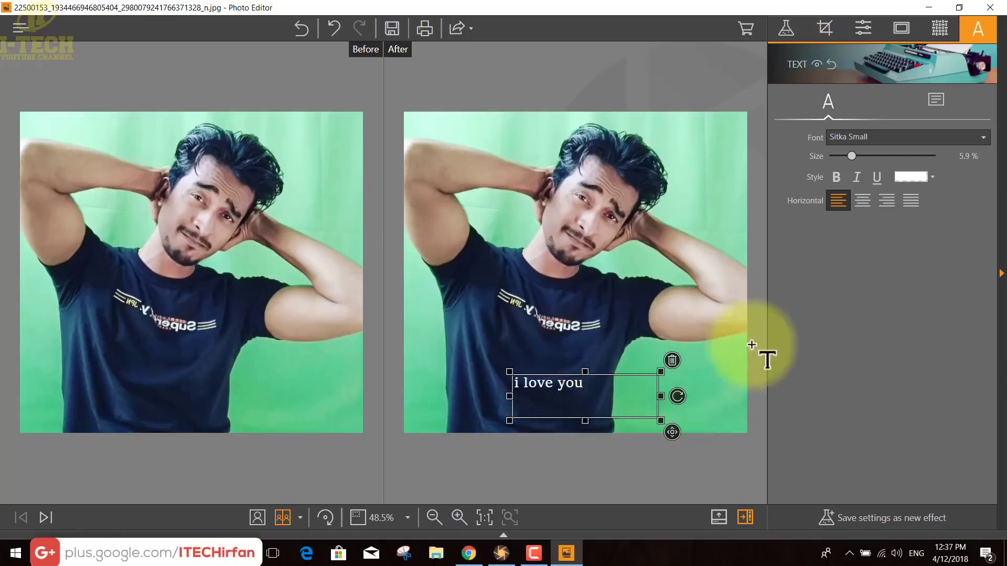
Step: Enlarge the "i love you" text to 16.7% in bold and widen its box so it fits on one line
{"action": "left_click_drag", "start_coordinate": [856, 156], "coordinate": [899, 156]}
{"action": "left_click_drag", "start_coordinate": [661, 396], "coordinate": [723, 396]}
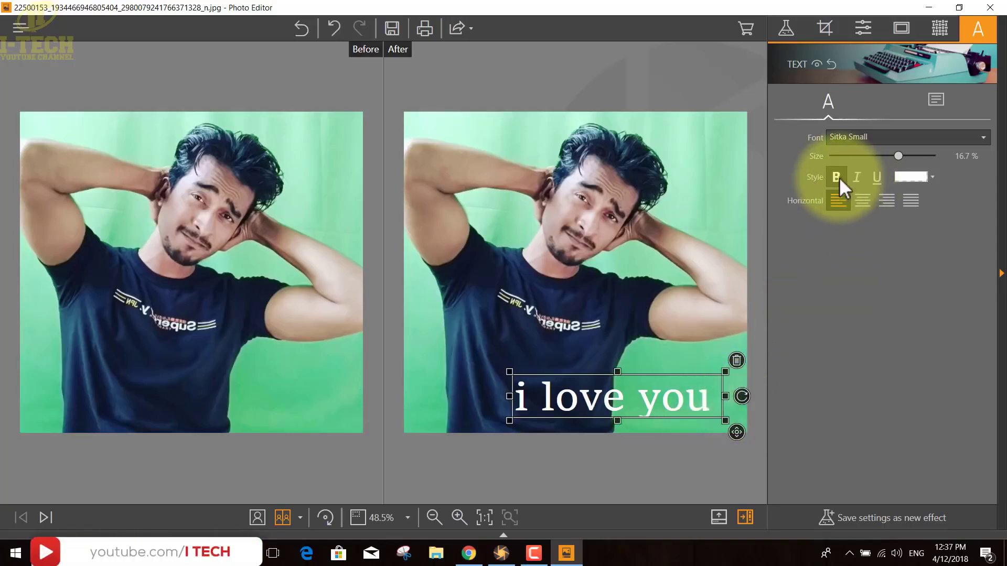
{"action": "mouse_move", "coordinate": [509, 396]}
{"action": "left_mouse_down"}
{"action": "mouse_move", "coordinate": [470, 399]}
{"action": "mouse_move", "coordinate": [497, 405]}
{"action": "left_mouse_up"}
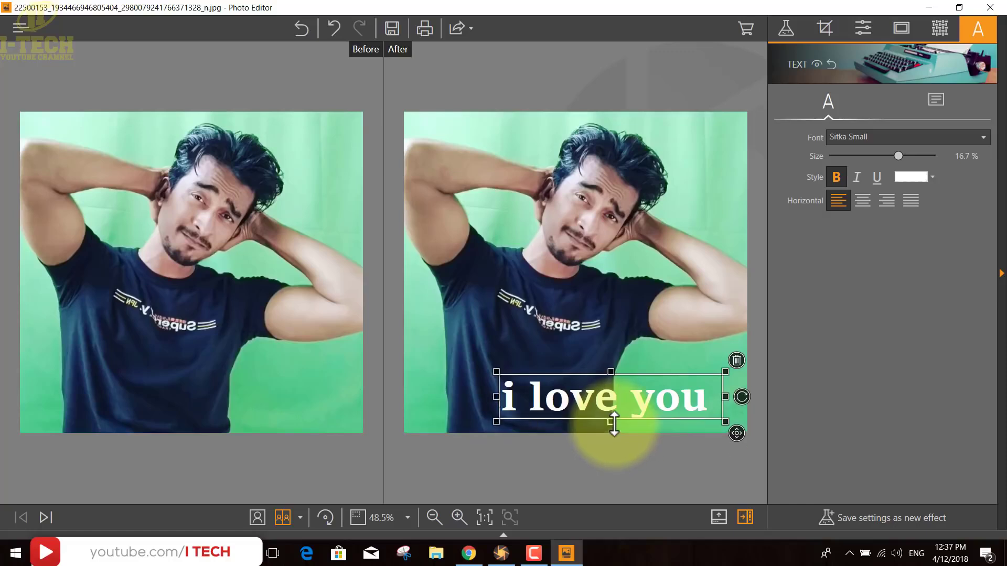
Step: Try centred and justified horizontal alignment on the "i love you" text, ending with left alignment
{"action": "left_click", "coordinate": [862, 200]}
{"action": "left_click", "coordinate": [904, 203]}
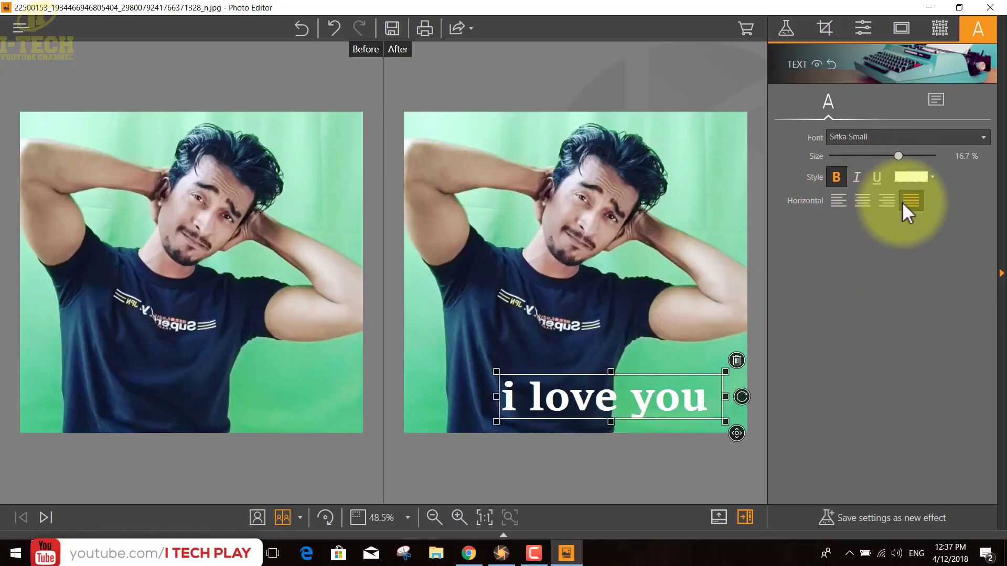
{"action": "left_click", "coordinate": [839, 202]}
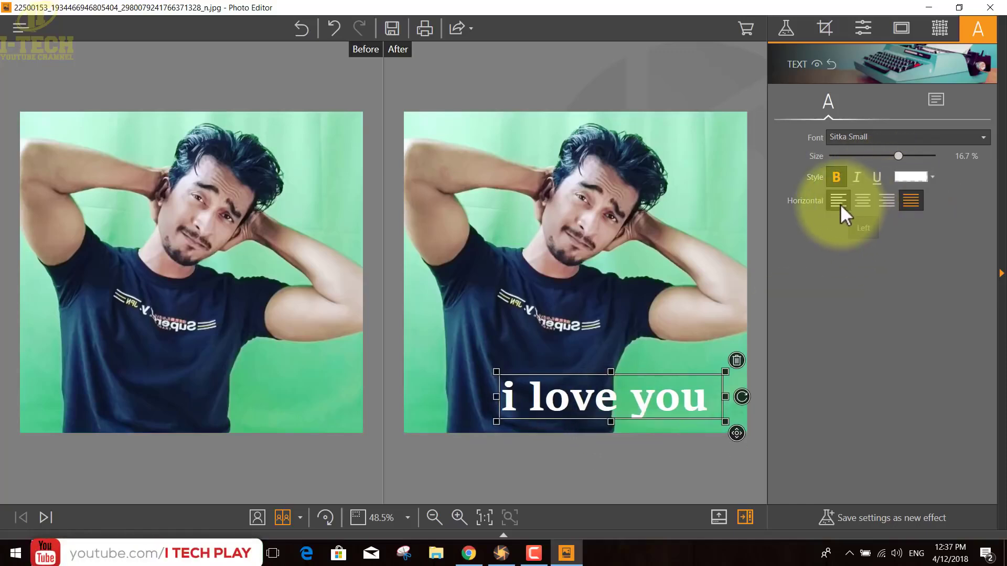
Step: Change the font colour of the "i love you" text to red
{"action": "left_click", "coordinate": [924, 178]}
{"action": "left_click", "coordinate": [890, 148]}
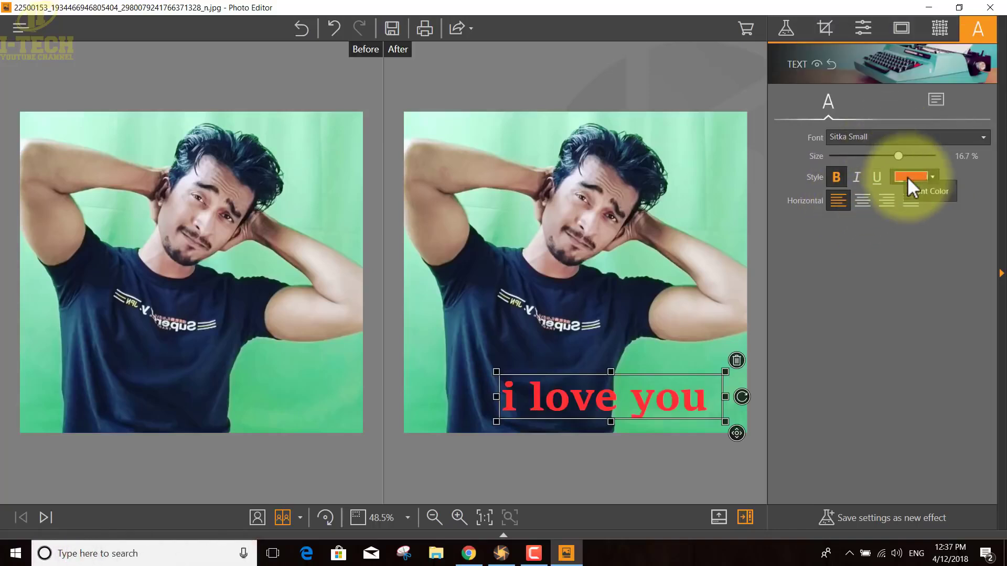
{"action": "left_click", "coordinate": [908, 177]}
{"action": "left_click", "coordinate": [886, 138]}
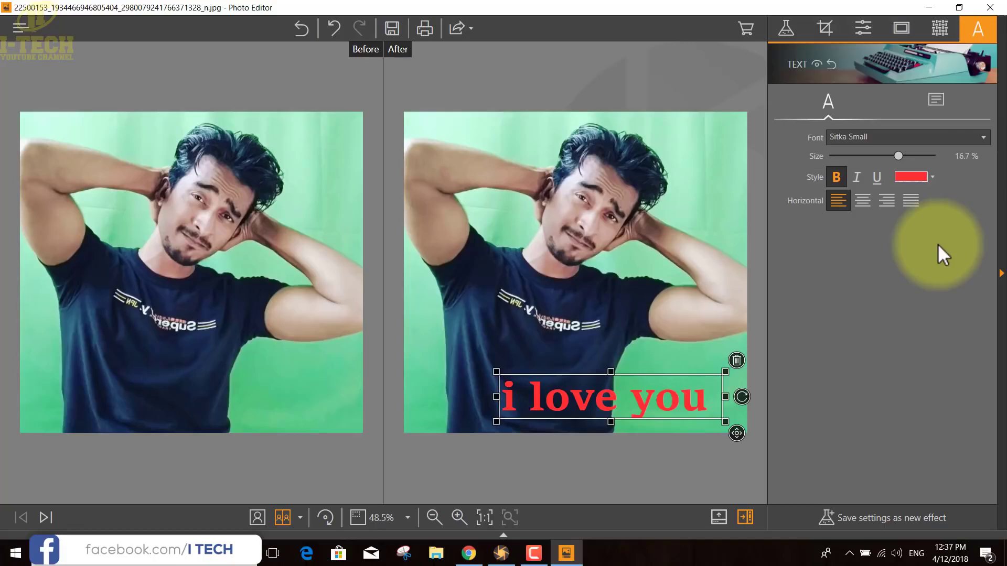
Step: Fill the background of the "i love you" text box with yellow at 100% opacity
{"action": "left_click", "coordinate": [935, 100]}
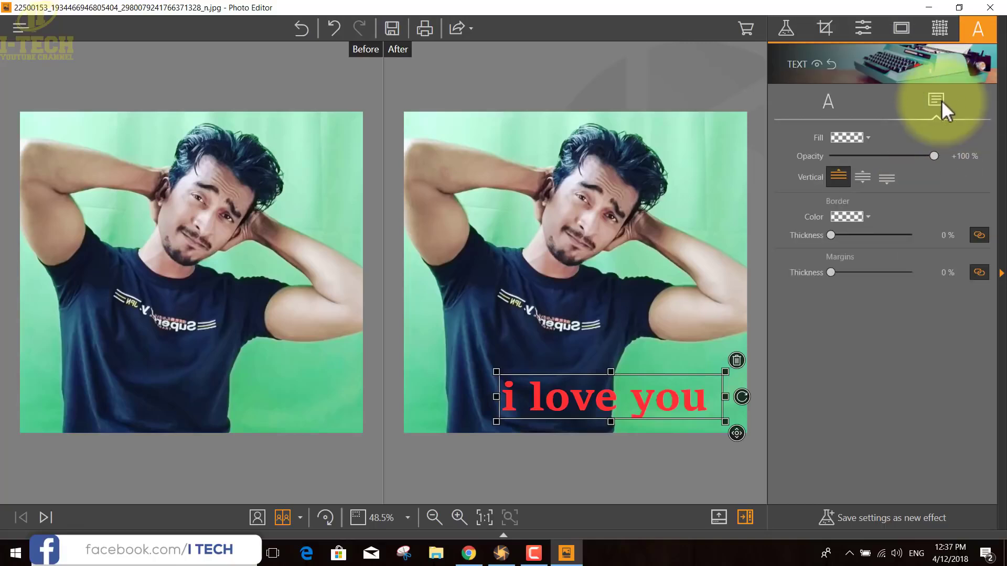
{"action": "left_click", "coordinate": [870, 136]}
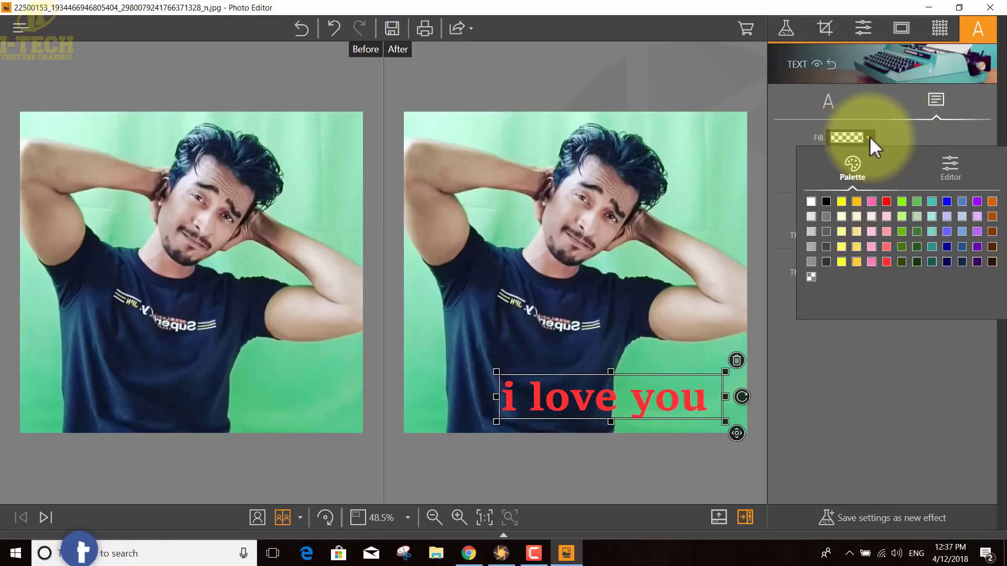
{"action": "left_click", "coordinate": [842, 203]}
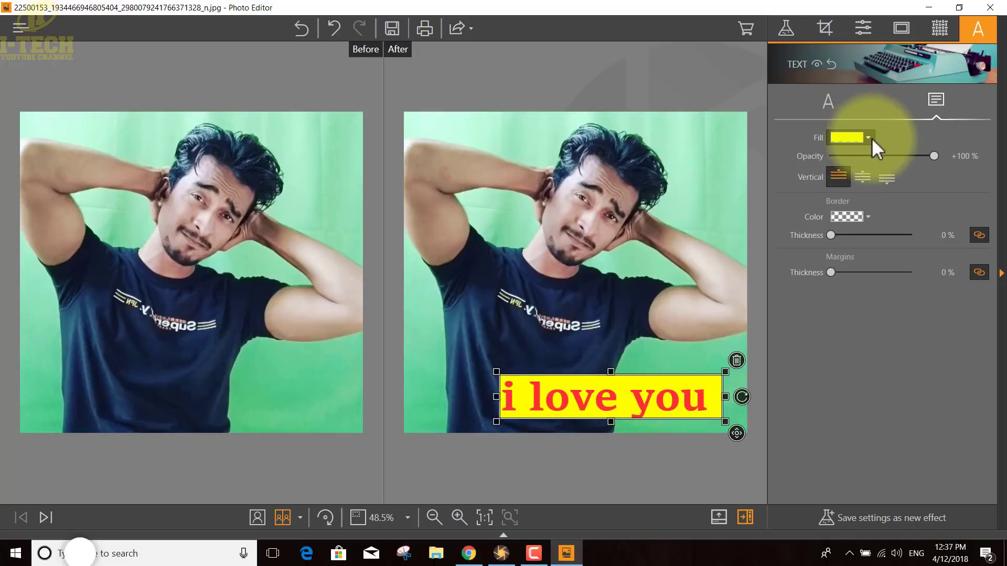
{"action": "left_click_drag", "start_coordinate": [923, 157], "coordinate": [942, 166]}
Step: Try the middle and bottom vertical alignments on the text box, ending with top alignment
{"action": "left_click", "coordinate": [867, 181]}
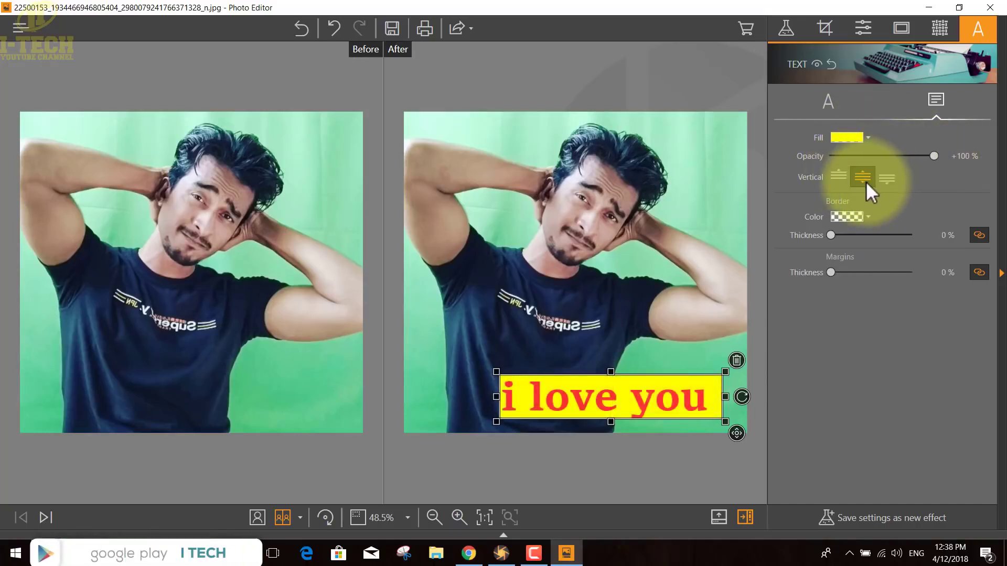
{"action": "left_click", "coordinate": [889, 180]}
{"action": "left_click", "coordinate": [868, 174]}
{"action": "left_click", "coordinate": [867, 174]}
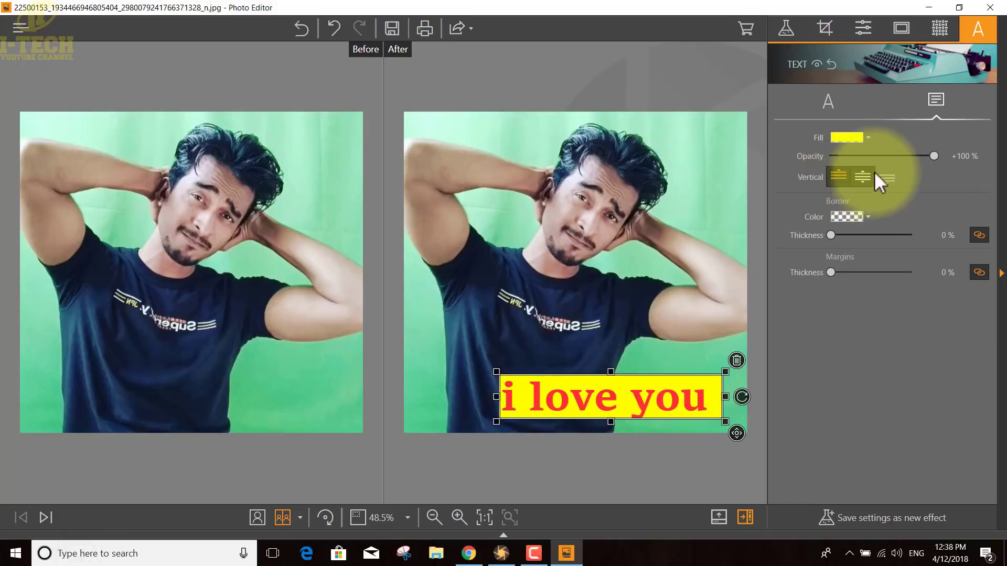
Step: Give the text box a dark grey border of 12% thickness and reposition the box over the lower shirt
{"action": "left_click", "coordinate": [869, 218]}
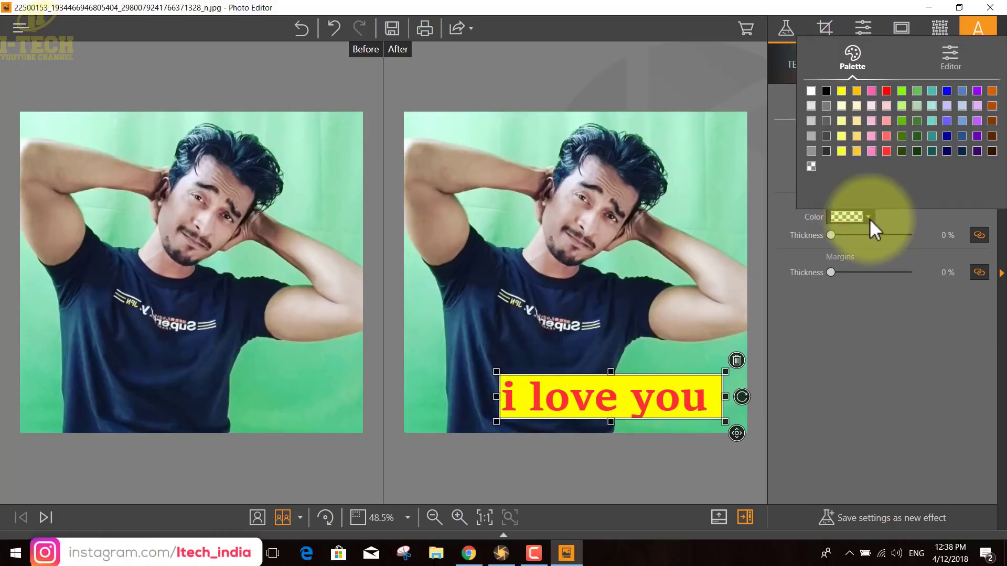
{"action": "left_click", "coordinate": [826, 152]}
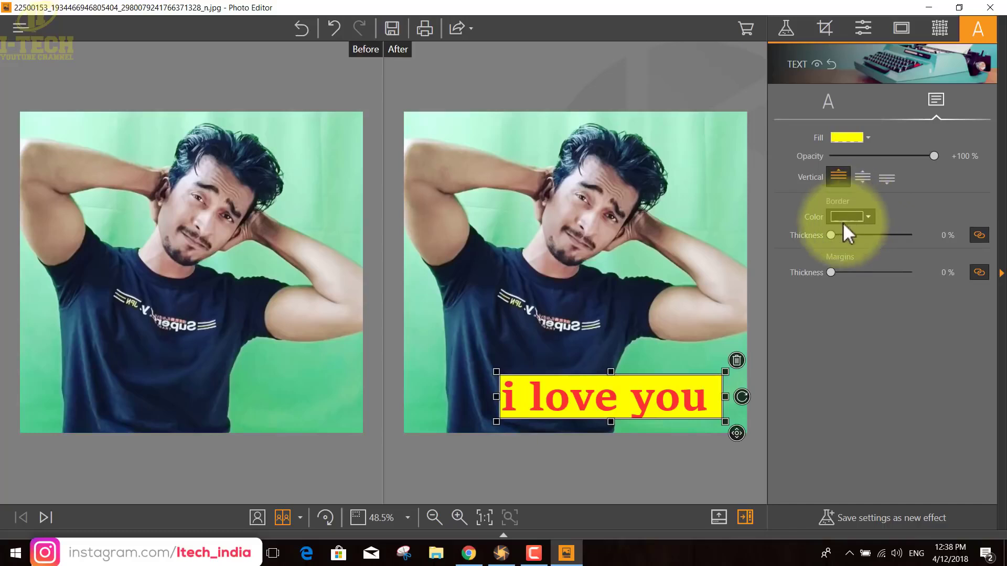
{"action": "left_click_drag", "start_coordinate": [832, 234], "coordinate": [841, 234]}
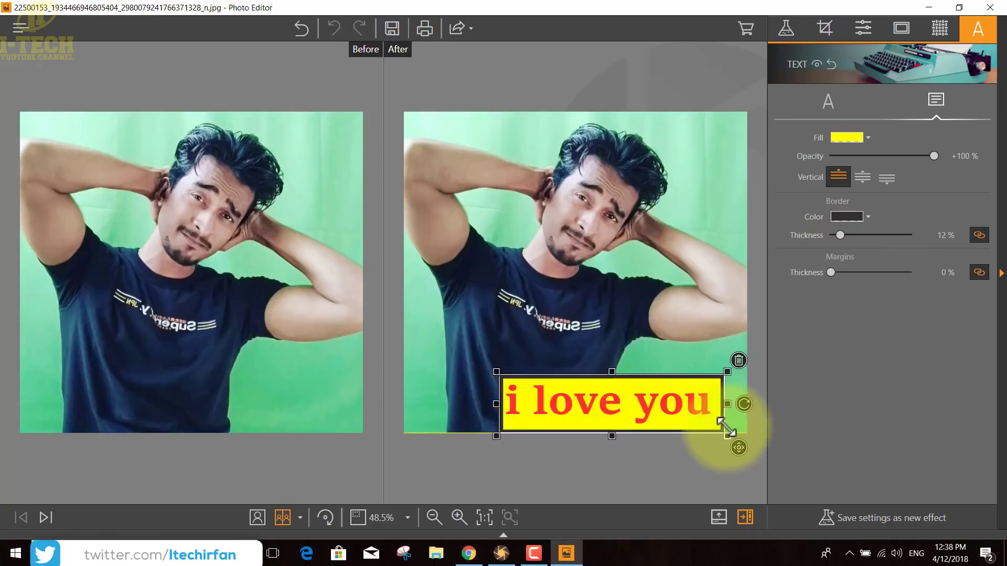
{"action": "left_click_drag", "start_coordinate": [724, 419], "coordinate": [680, 424]}
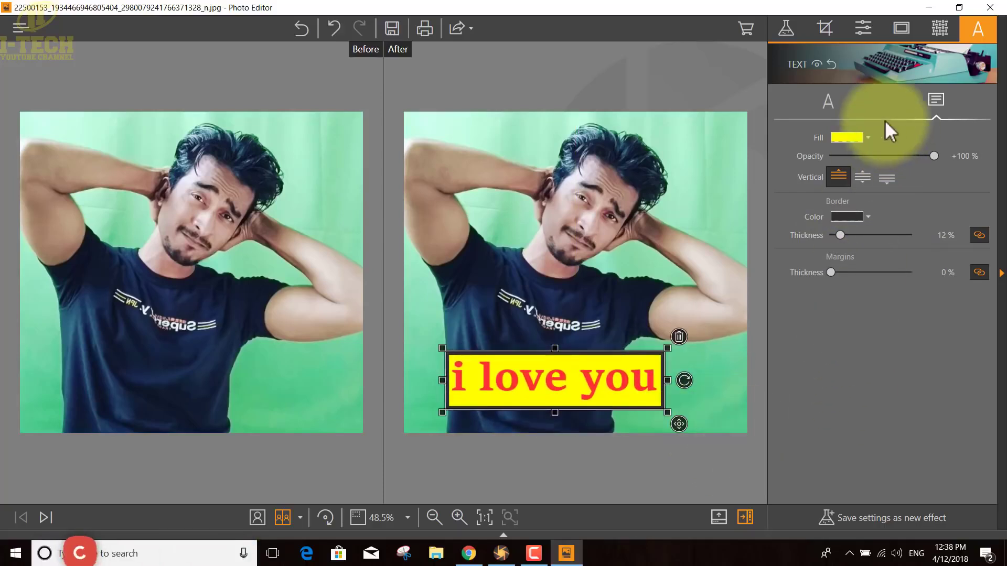
{"action": "left_click", "coordinate": [826, 102]}
{"action": "left_click", "coordinate": [937, 101]}
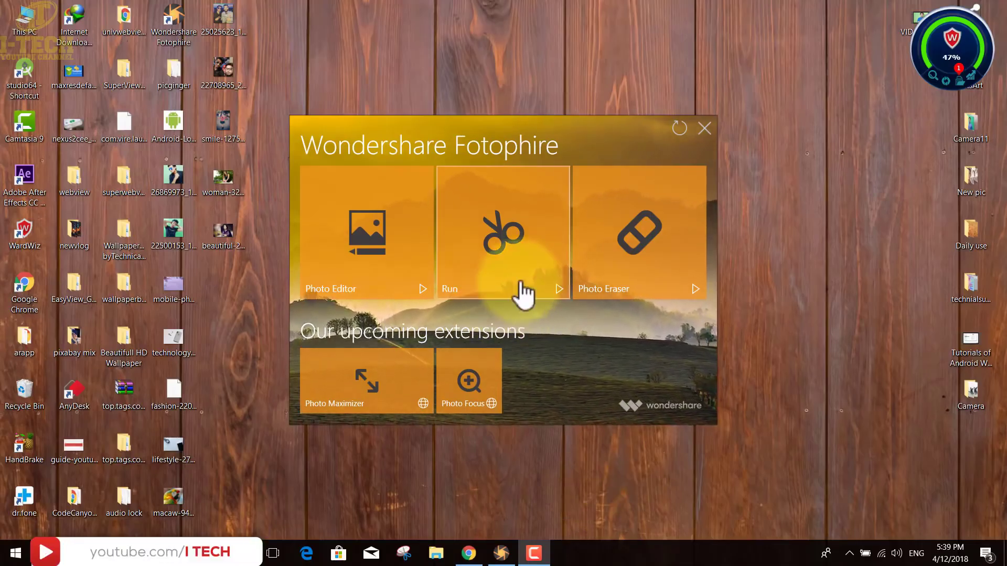
Step: Launch Photo Cutter from the Wondershare Fotophire start window
{"action": "left_click", "coordinate": [503, 237]}
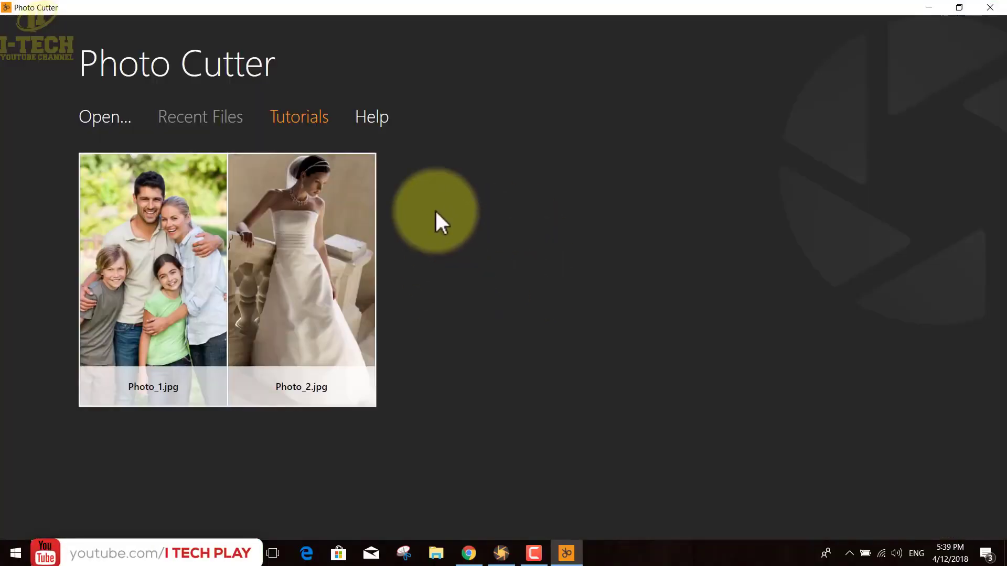
Step: Open the photo macaw-943228.jpg from the Desktop
{"action": "mouse_move", "coordinate": [304, 252]}
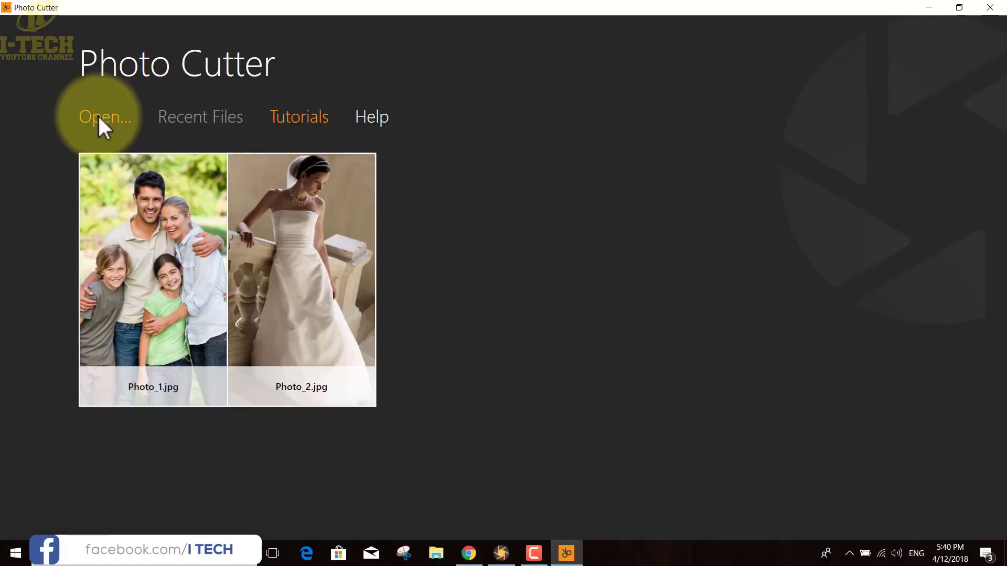
{"action": "left_click", "coordinate": [100, 119]}
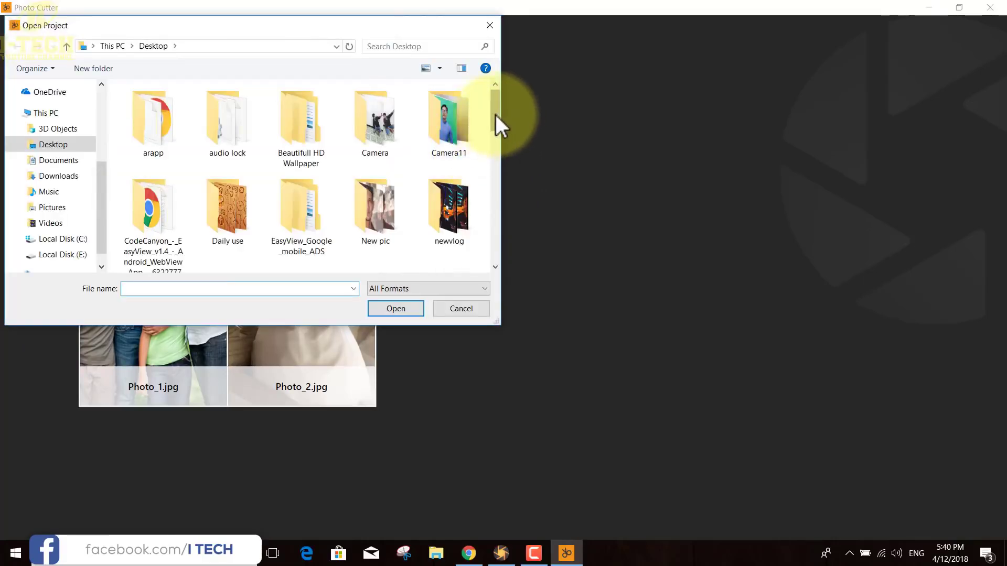
{"action": "left_click_drag", "start_coordinate": [496, 115], "coordinate": [499, 260]}
{"action": "left_click", "coordinate": [174, 158]}
{"action": "key", "text": "Return"}
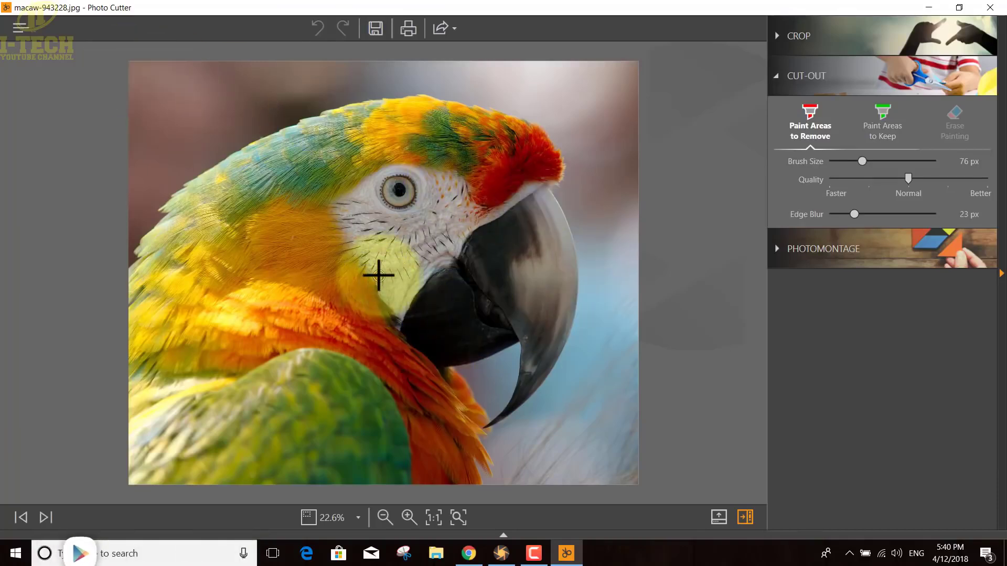
Step: Look over the crop options, and set the cut-out removal brush to 80 px with an edge blur of 32 px
{"action": "left_click", "coordinate": [792, 37]}
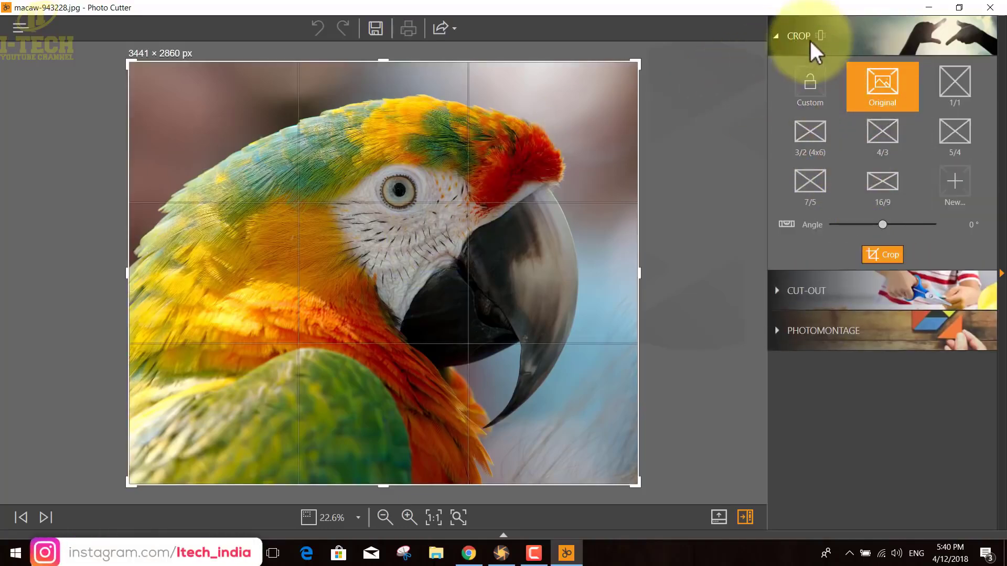
{"action": "left_click", "coordinate": [785, 38]}
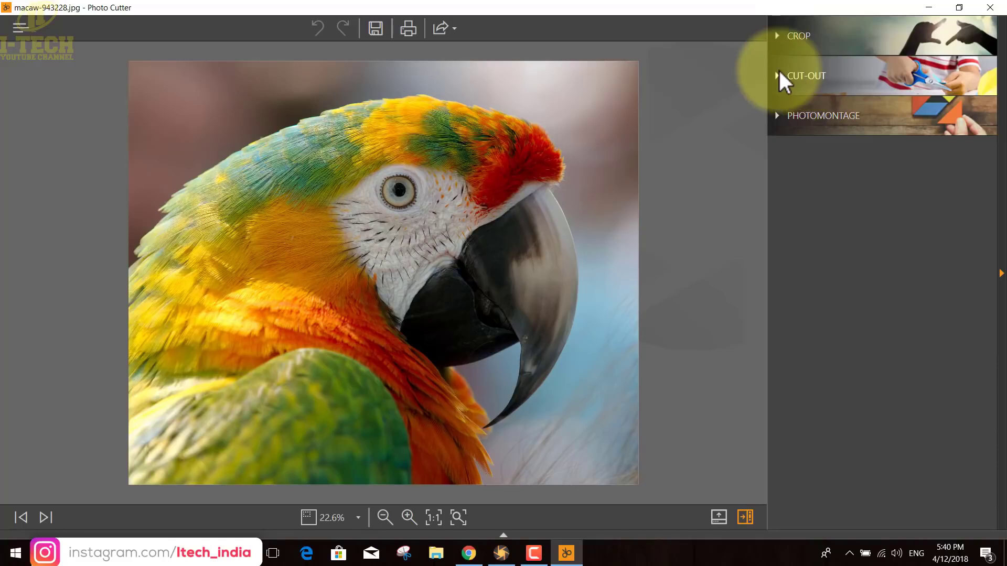
{"action": "left_click", "coordinate": [781, 77]}
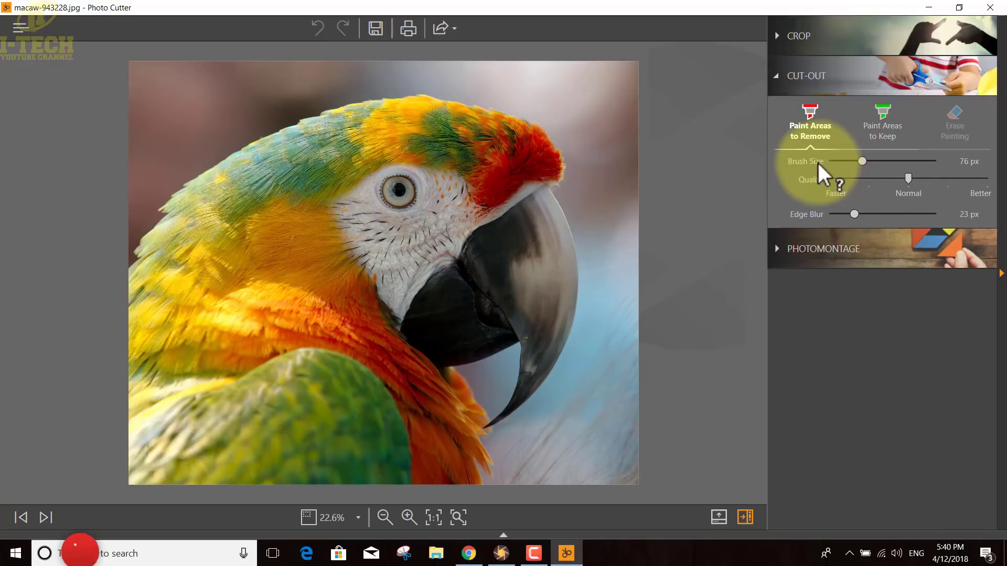
{"action": "mouse_move", "coordinate": [862, 161]}
{"action": "left_mouse_down"}
{"action": "mouse_move", "coordinate": [848, 158]}
{"action": "mouse_move", "coordinate": [873, 159]}
{"action": "mouse_move", "coordinate": [863, 162]}
{"action": "left_mouse_up"}
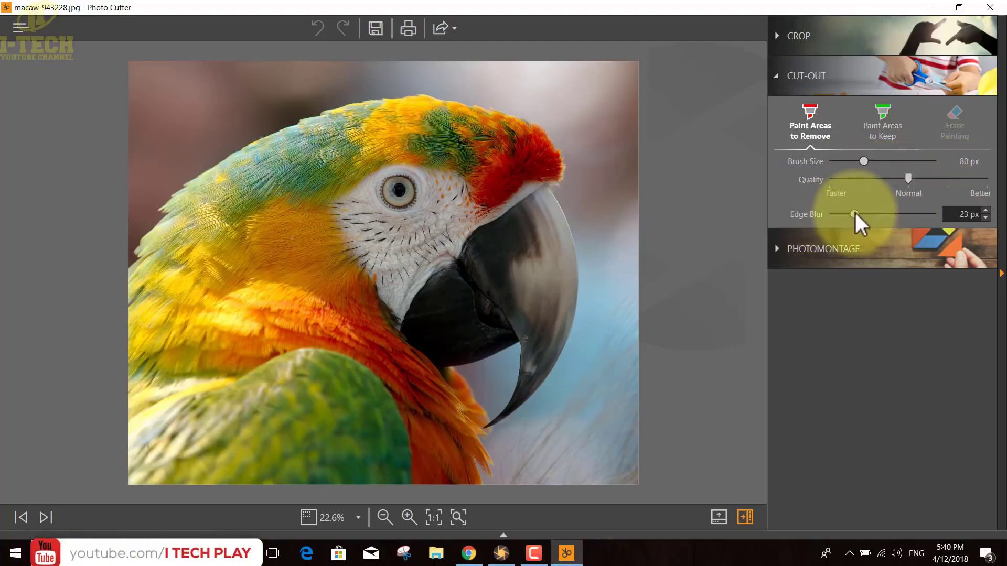
{"action": "left_click_drag", "start_coordinate": [855, 212], "coordinate": [863, 213]}
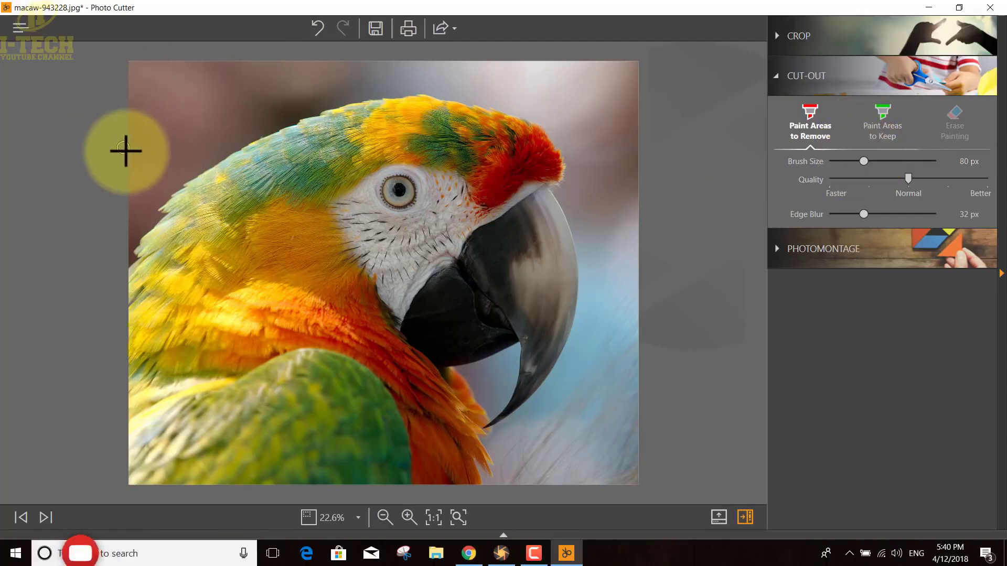
Step: Paint removal strokes over the background on both sides of the macaw's head, beside the beak and in the gap under it
{"action": "left_click_drag", "start_coordinate": [130, 179], "coordinate": [297, 88]}
{"action": "mouse_move", "coordinate": [509, 71]}
{"action": "left_mouse_down"}
{"action": "mouse_move", "coordinate": [582, 152]}
{"action": "mouse_move", "coordinate": [605, 200]}
{"action": "left_mouse_up"}
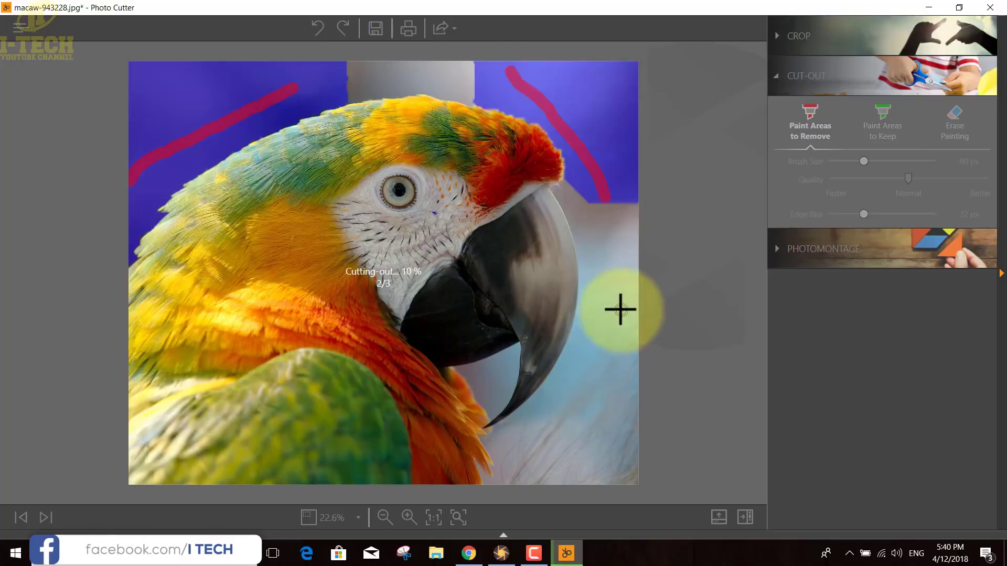
{"action": "mouse_move", "coordinate": [620, 309]}
{"action": "left_mouse_down"}
{"action": "mouse_move", "coordinate": [599, 390]}
{"action": "mouse_move", "coordinate": [558, 472]}
{"action": "left_mouse_up"}
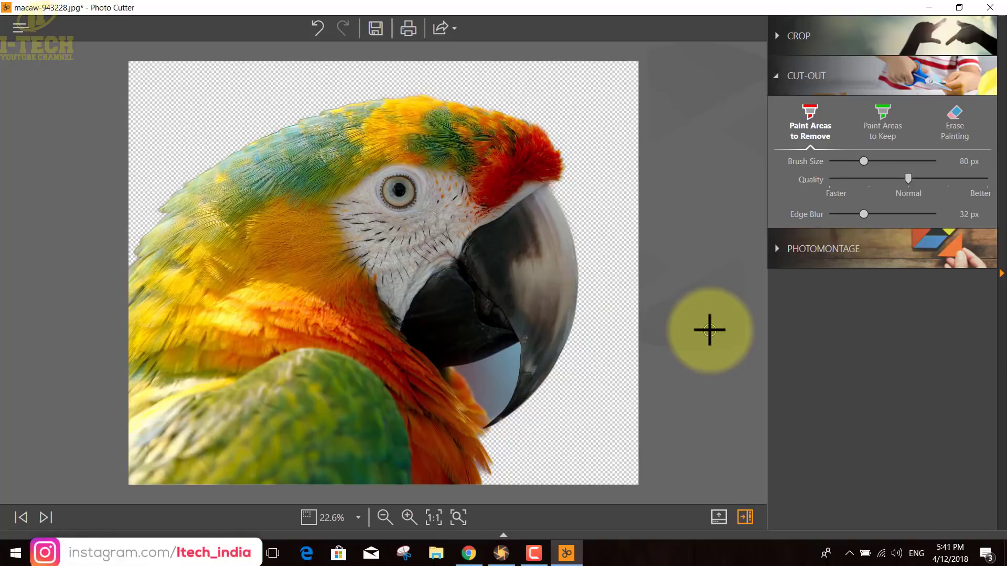
{"action": "mouse_move", "coordinate": [497, 389]}
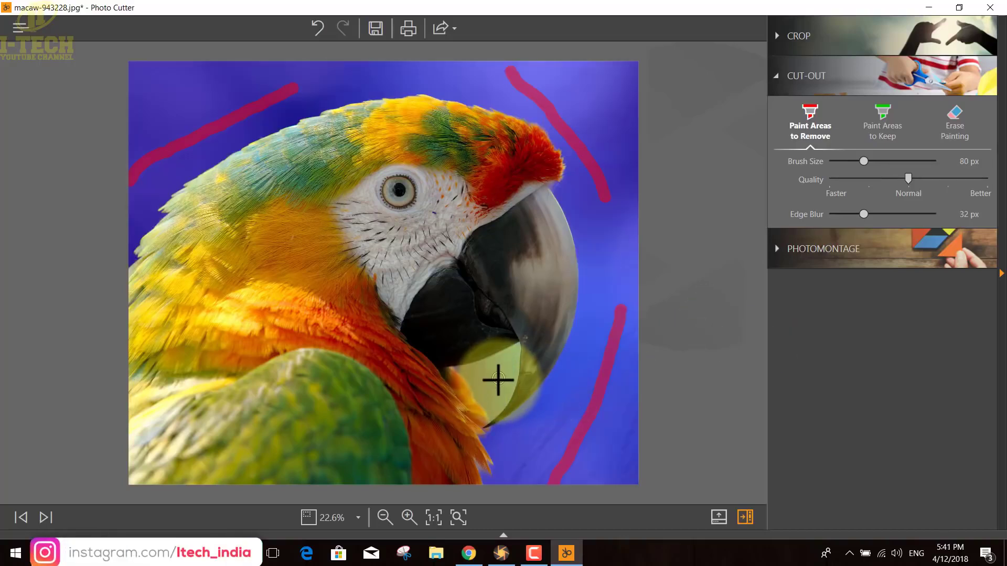
{"action": "left_click_drag", "start_coordinate": [483, 378], "coordinate": [493, 385]}
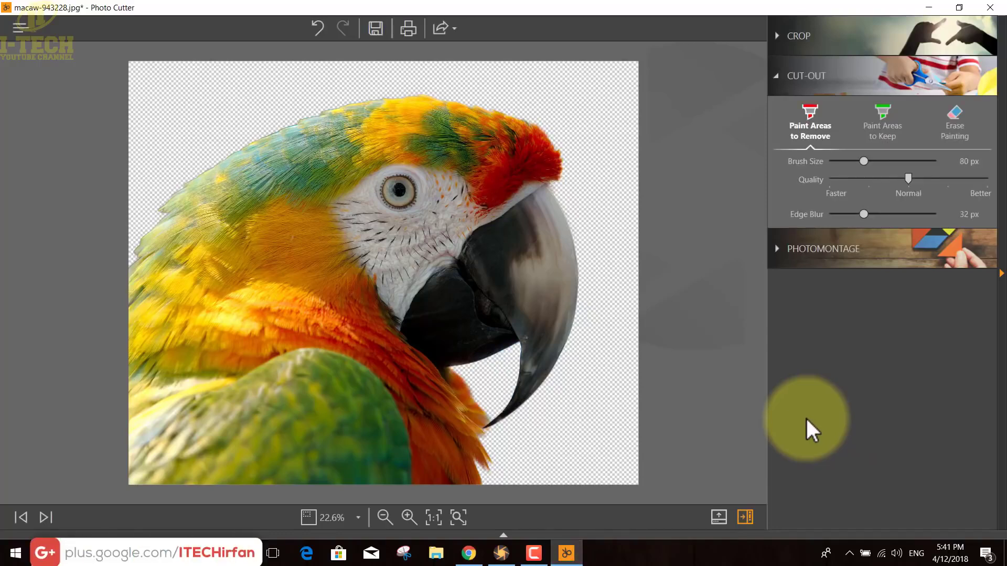
{"action": "left_click", "coordinate": [496, 377]}
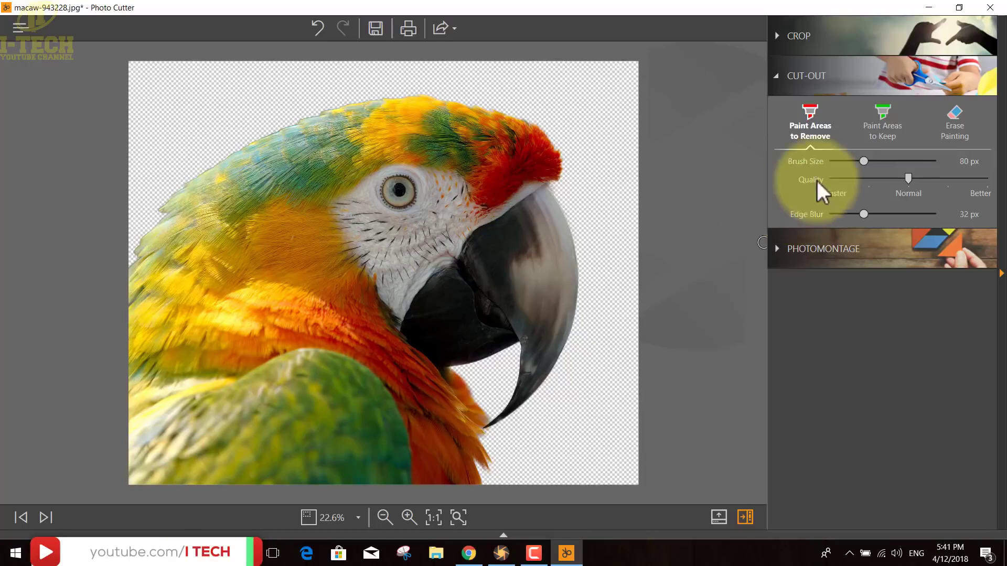
Step: Mark the macaw's face as an area to keep with a 181 px brush, and undo that marking
{"action": "left_click", "coordinate": [876, 119]}
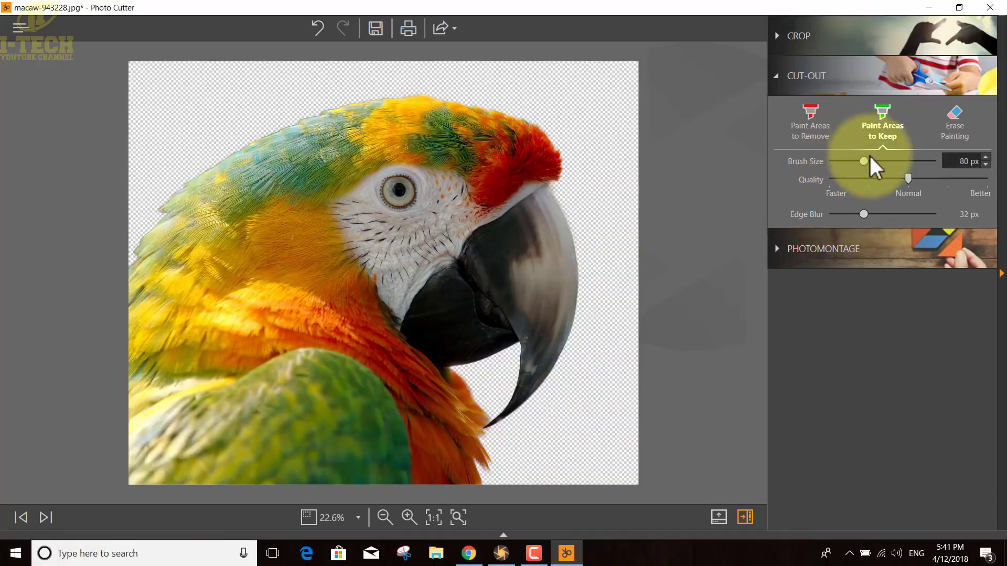
{"action": "left_click_drag", "start_coordinate": [866, 161], "coordinate": [906, 163]}
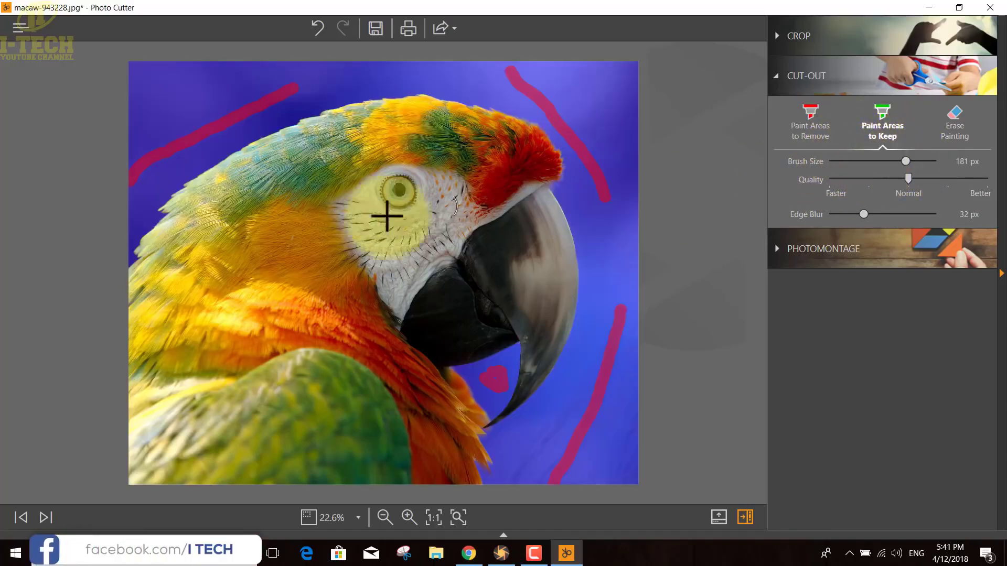
{"action": "mouse_move", "coordinate": [341, 204]}
{"action": "left_mouse_down"}
{"action": "mouse_move", "coordinate": [389, 310]}
{"action": "mouse_move", "coordinate": [426, 343]}
{"action": "mouse_move", "coordinate": [496, 338]}
{"action": "mouse_move", "coordinate": [550, 295]}
{"action": "mouse_move", "coordinate": [559, 243]}
{"action": "mouse_move", "coordinate": [543, 197]}
{"action": "mouse_move", "coordinate": [479, 168]}
{"action": "mouse_move", "coordinate": [379, 173]}
{"action": "mouse_move", "coordinate": [346, 203]}
{"action": "left_mouse_up"}
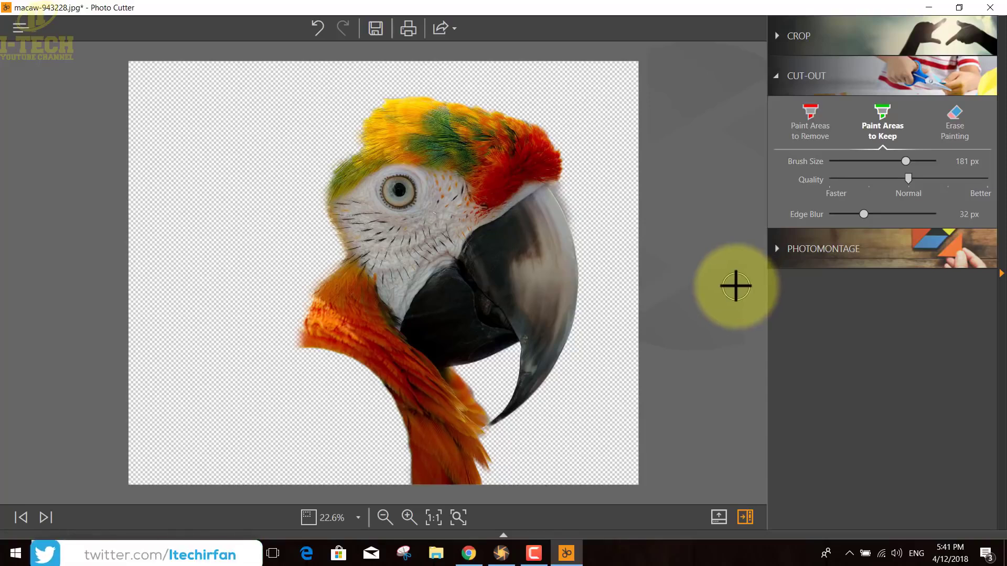
{"action": "left_click", "coordinate": [881, 122]}
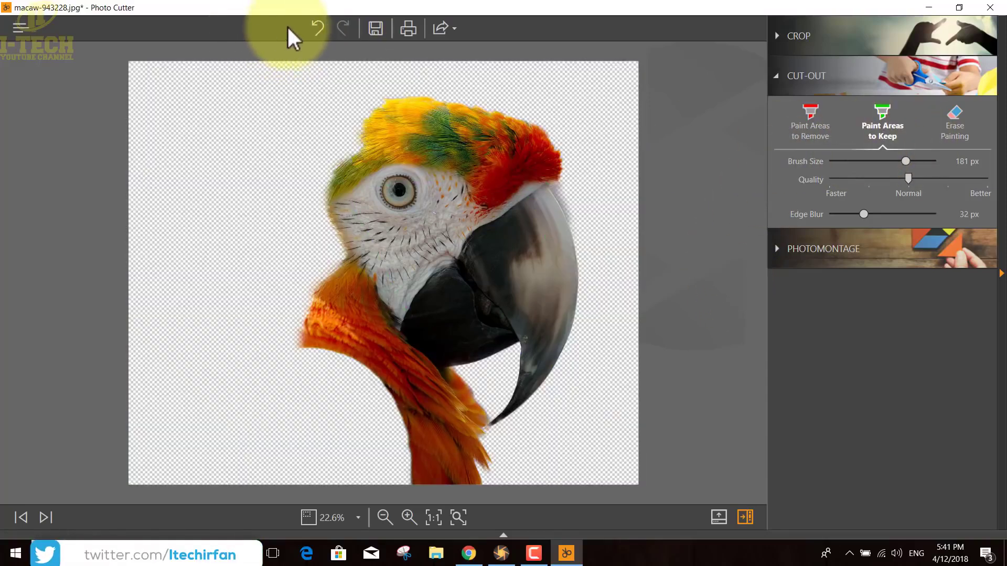
{"action": "left_click", "coordinate": [319, 29]}
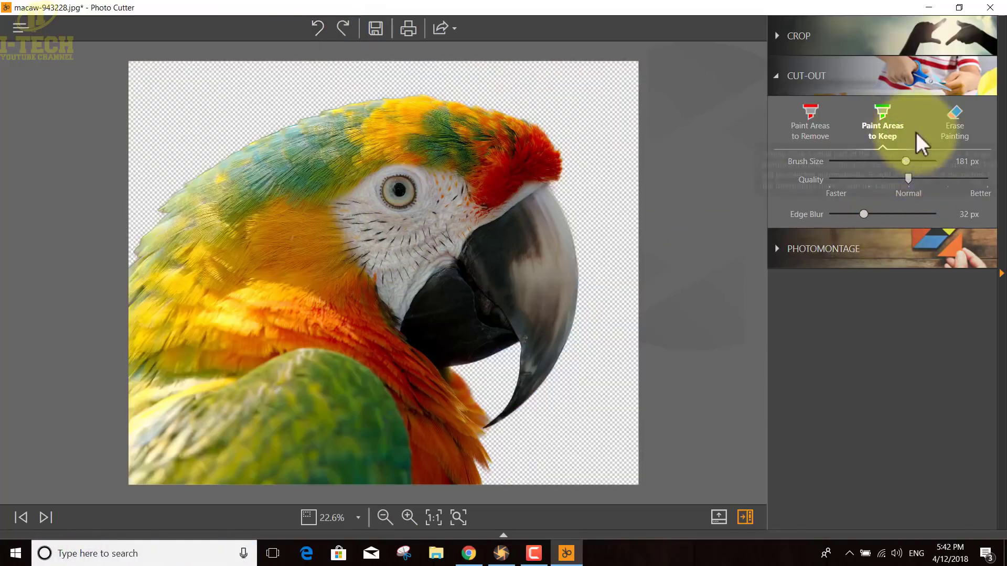
Step: Erase part of the removal stroke beside the macaw's red forehead
{"action": "left_click", "coordinate": [961, 118]}
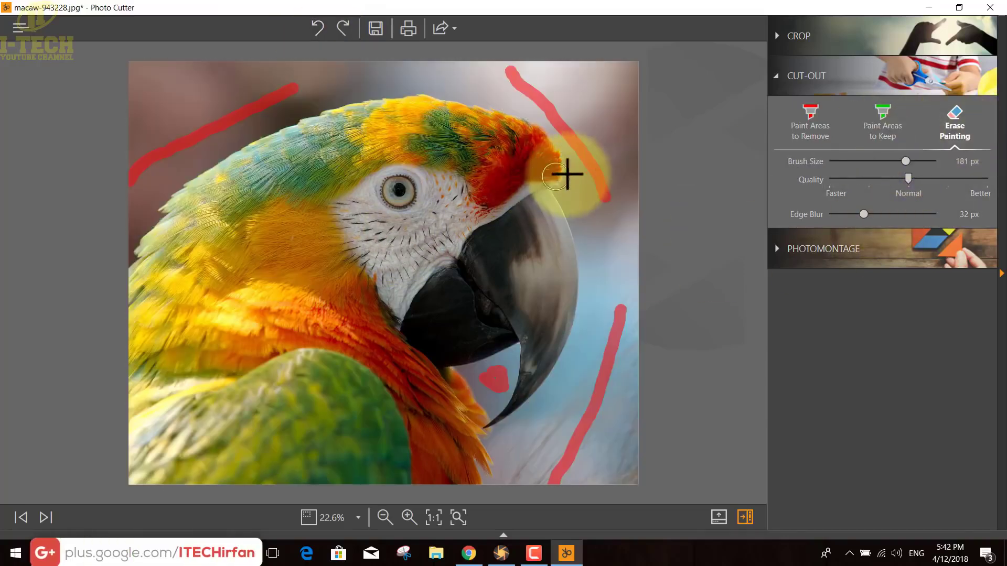
{"action": "mouse_move", "coordinate": [566, 171]}
{"action": "left_mouse_down"}
{"action": "mouse_move", "coordinate": [589, 294]}
{"action": "mouse_move", "coordinate": [576, 398]}
{"action": "mouse_move", "coordinate": [603, 320]}
{"action": "mouse_move", "coordinate": [601, 185]}
{"action": "left_mouse_up"}
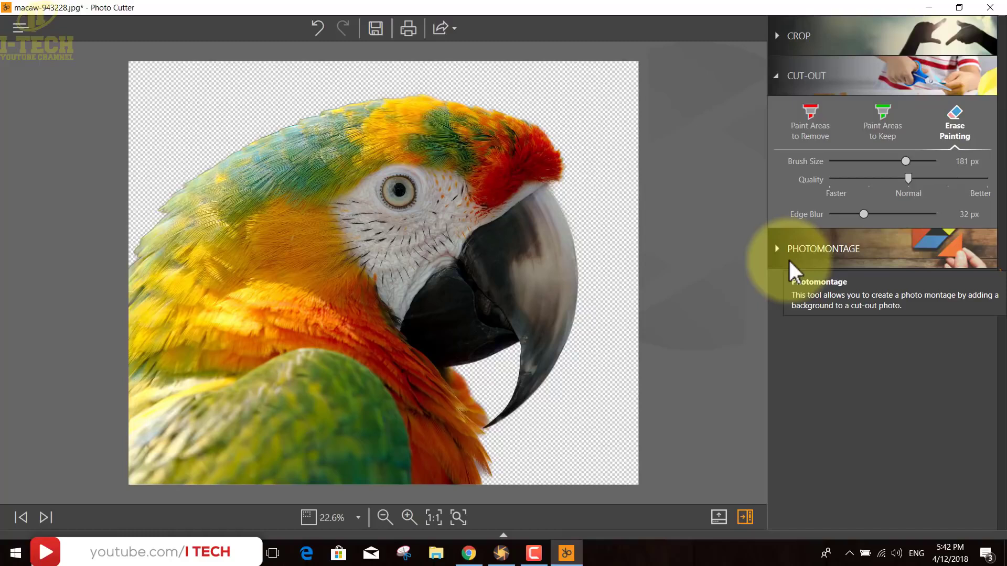
Step: Place the cut-out macaw on the cherry blossom bridge backdrop, shrunk and moved into the lower-left corner
{"action": "left_click", "coordinate": [787, 254]}
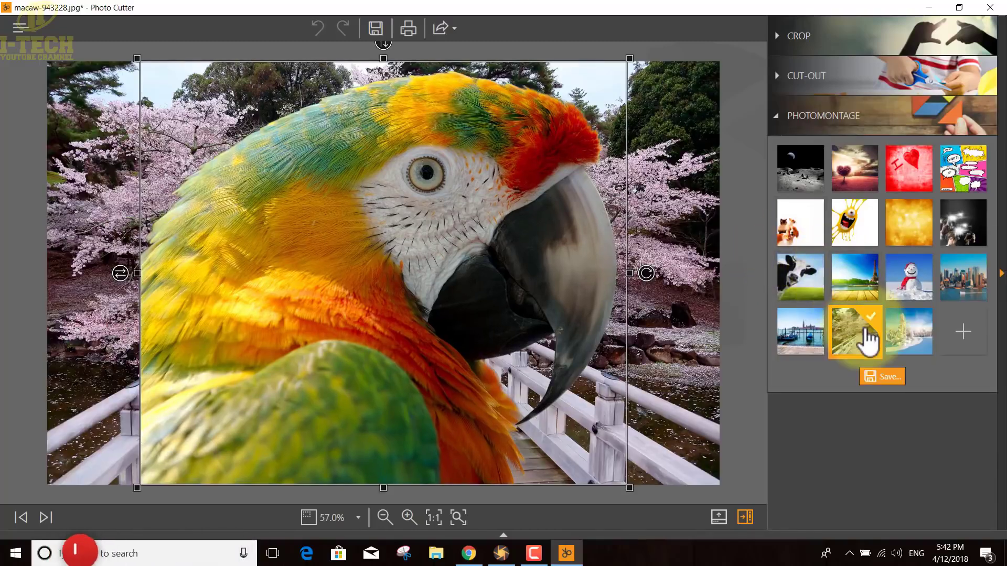
{"action": "left_click_drag", "start_coordinate": [629, 57], "coordinate": [530, 147]}
{"action": "left_click_drag", "start_coordinate": [465, 265], "coordinate": [190, 384]}
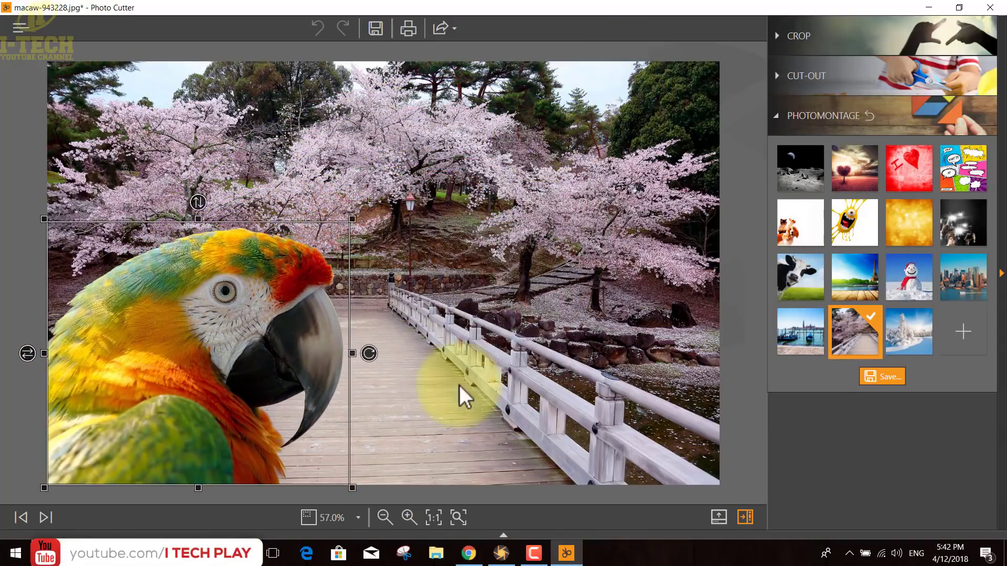
{"action": "left_click", "coordinate": [760, 426]}
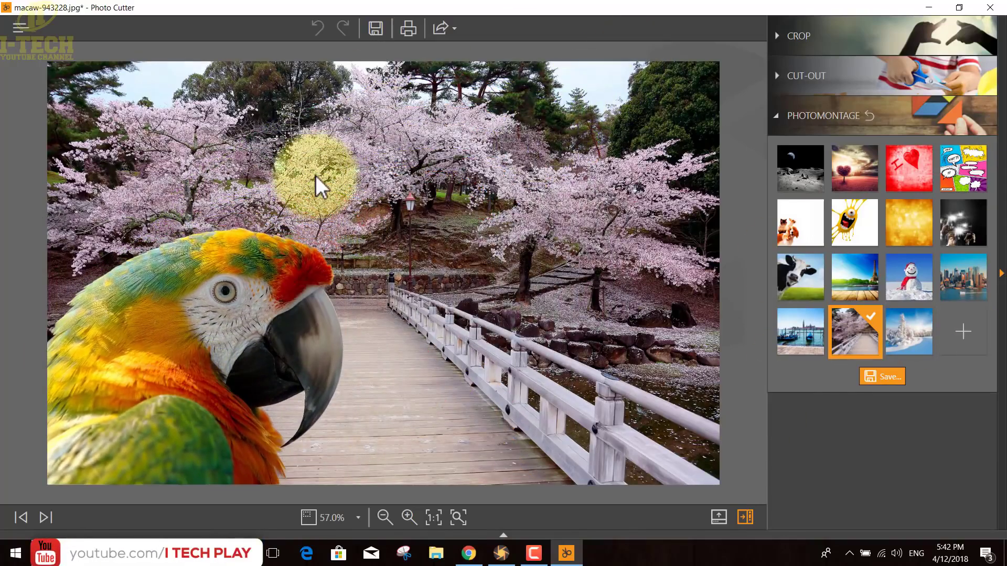
Step: Try the Eiffel Tower, city skyline, gold sparkle and red heart backdrops, shift the macaw slightly right, and settle on the Venice gondola backdrop
{"action": "left_click", "coordinate": [855, 281]}
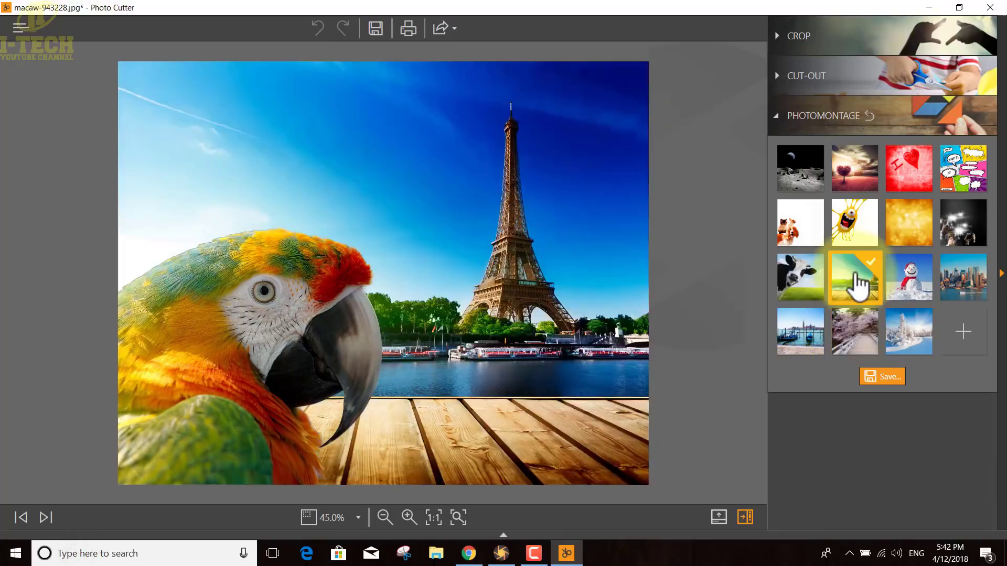
{"action": "left_click", "coordinate": [977, 287]}
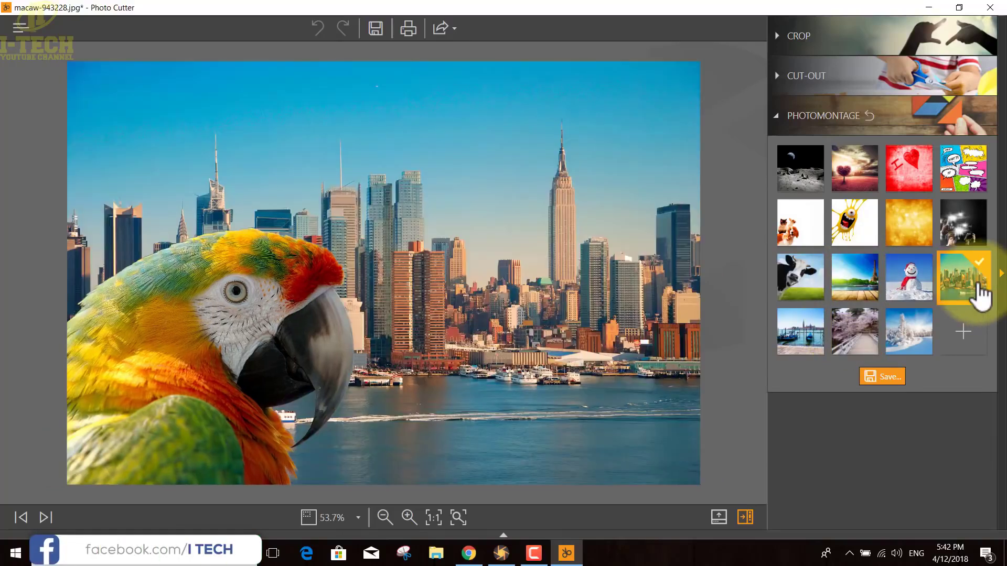
{"action": "left_click", "coordinate": [917, 243]}
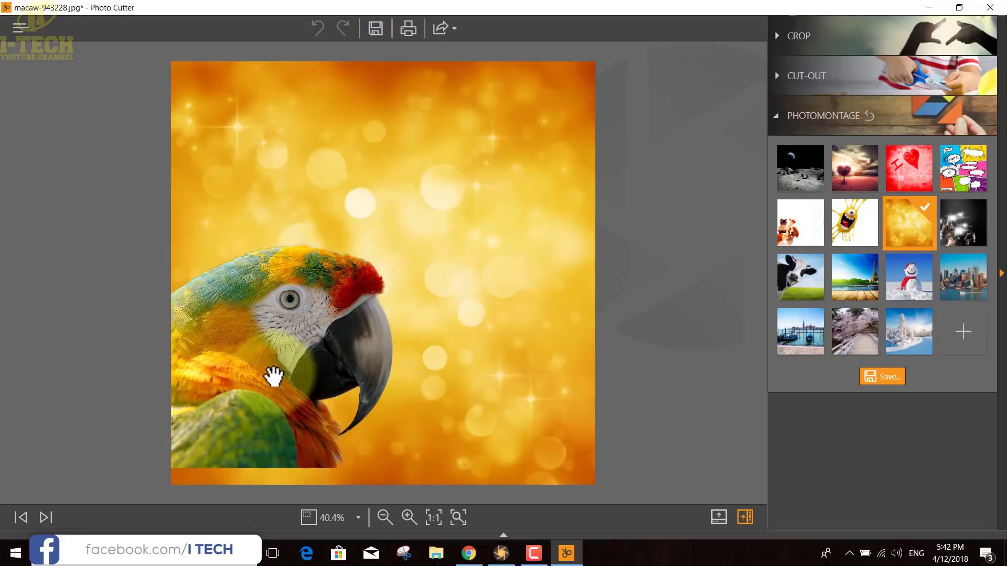
{"action": "left_click_drag", "start_coordinate": [275, 376], "coordinate": [344, 383]}
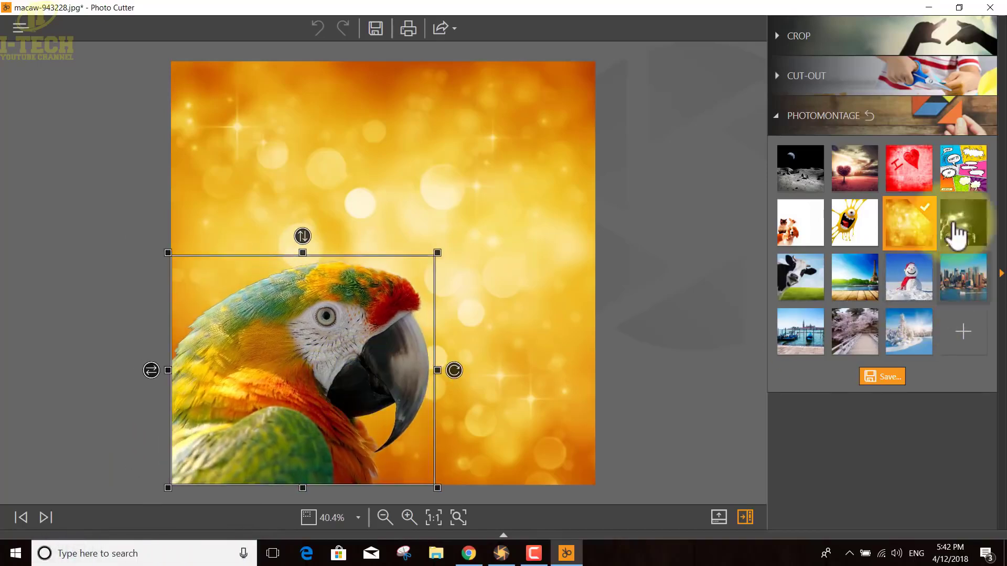
{"action": "left_click", "coordinate": [910, 181]}
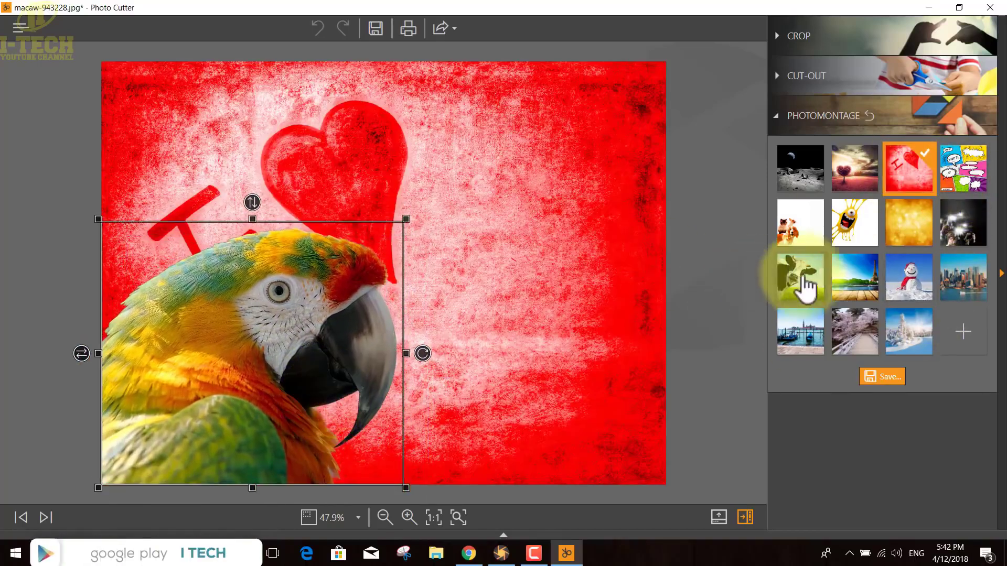
{"action": "left_click", "coordinate": [847, 286]}
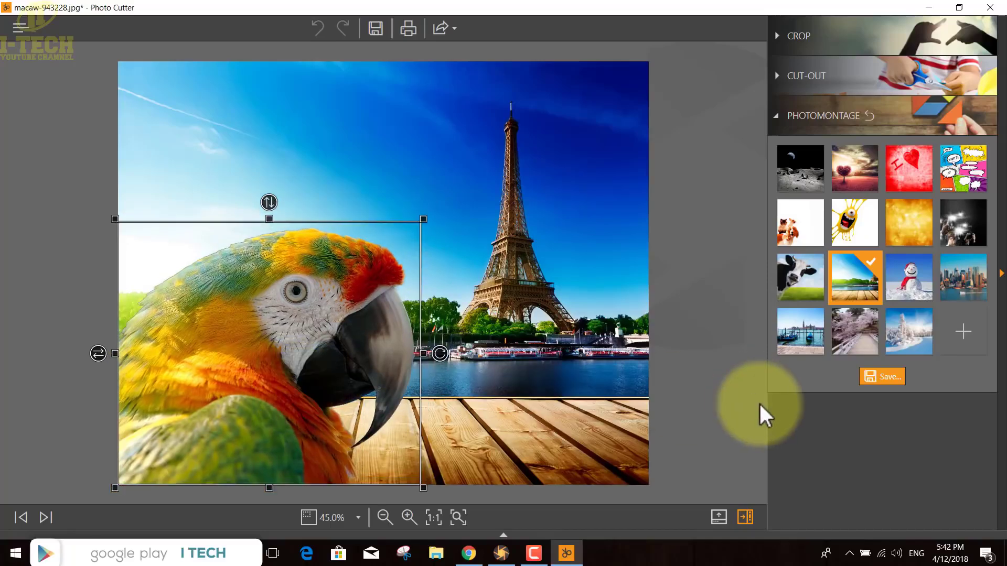
{"action": "left_click", "coordinate": [801, 331]}
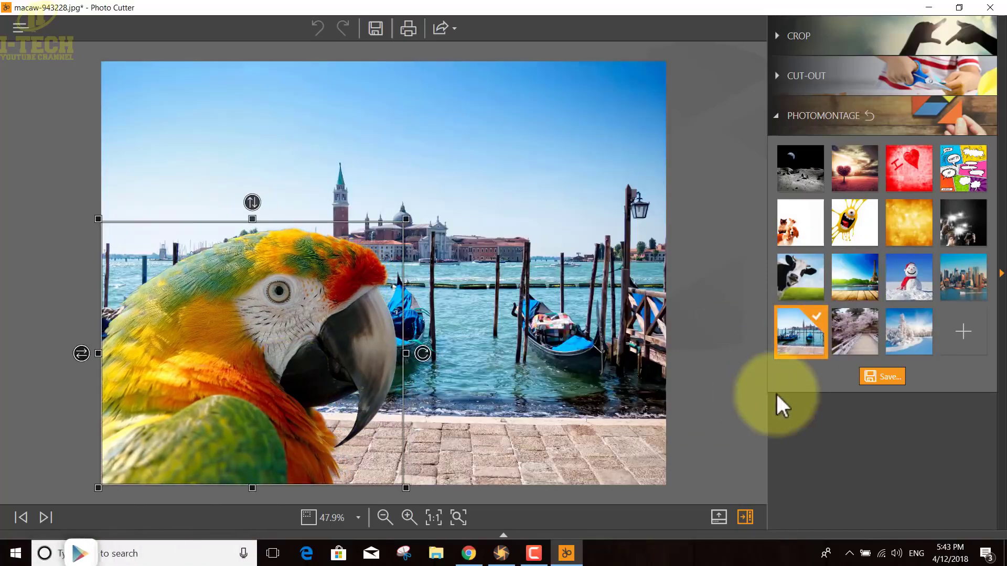
{"action": "left_click", "coordinate": [962, 331]}
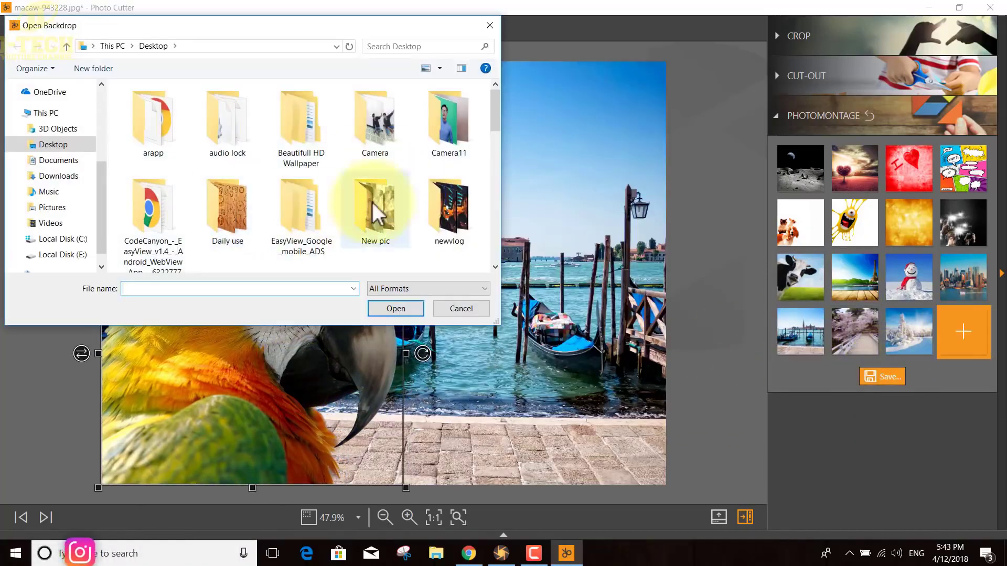
{"action": "left_click_drag", "start_coordinate": [491, 120], "coordinate": [497, 200]}
{"action": "left_click", "coordinate": [488, 31]}
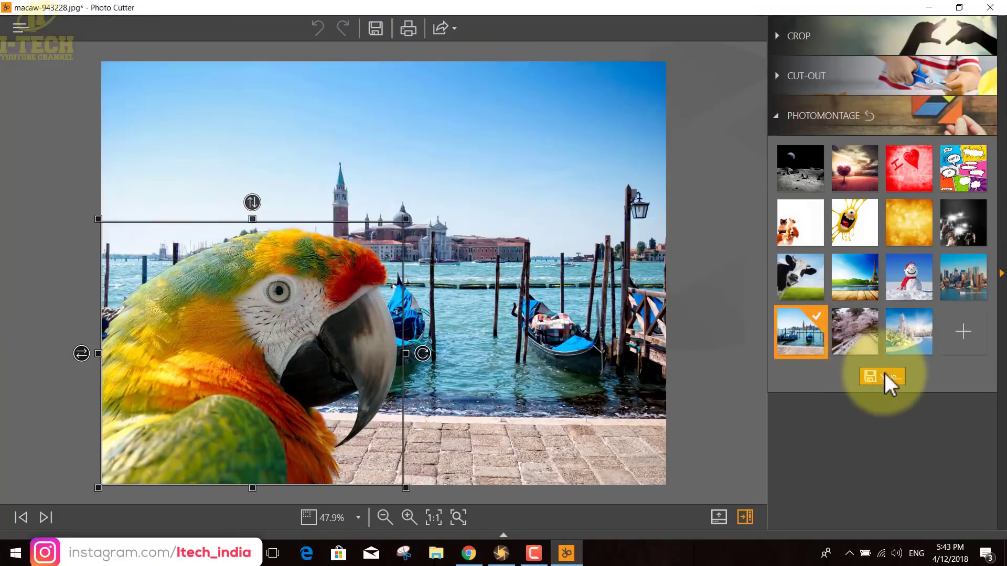
Step: Save the photomontage as macaw-943228_Wondershare.jpg at 90% quality and full size
{"action": "left_click", "coordinate": [887, 378]}
{"action": "left_click", "coordinate": [403, 310]}
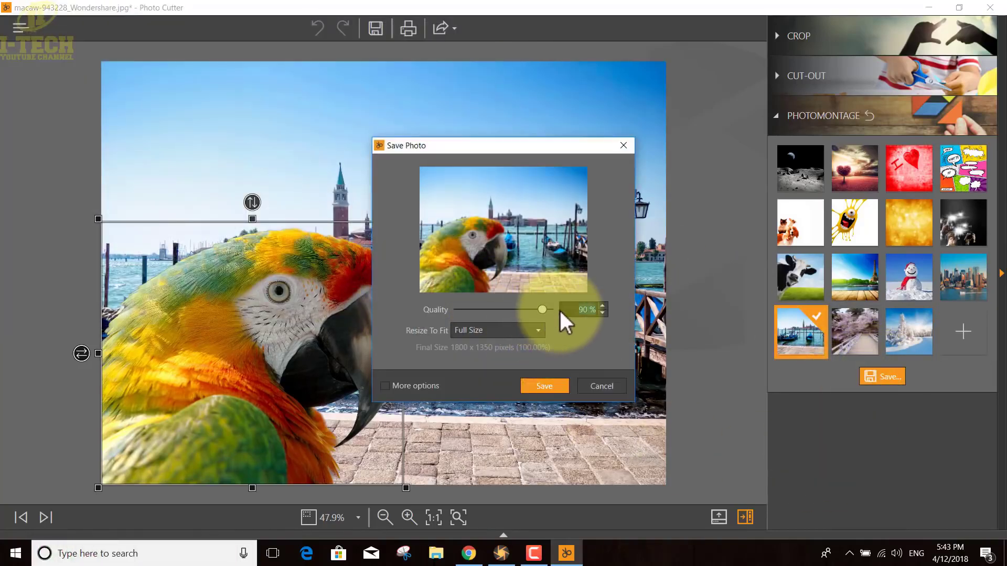
{"action": "left_click", "coordinate": [522, 331]}
{"action": "left_click", "coordinate": [522, 336]}
{"action": "left_click", "coordinate": [546, 386]}
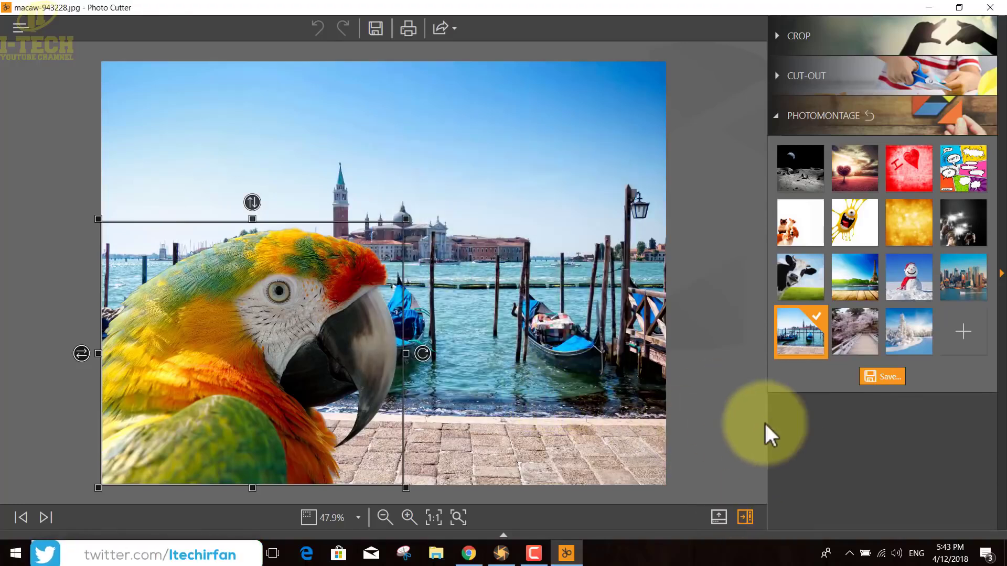
Step: Flip the macaw vertically on the Venice backdrop
{"action": "left_click", "coordinate": [252, 203]}
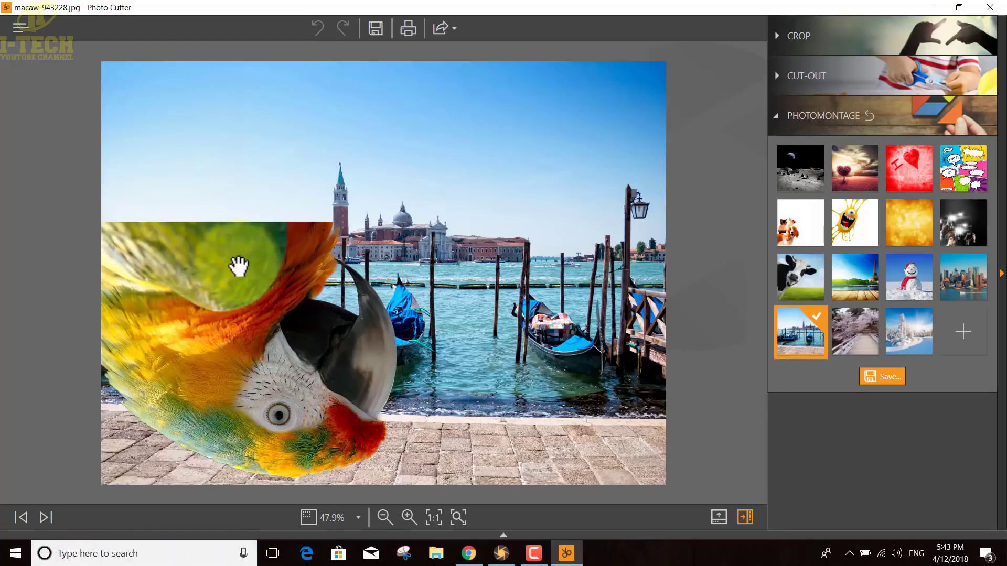
{"action": "left_click", "coordinate": [81, 353]}
{"action": "left_click", "coordinate": [422, 354]}
{"action": "left_click", "coordinate": [252, 502]}
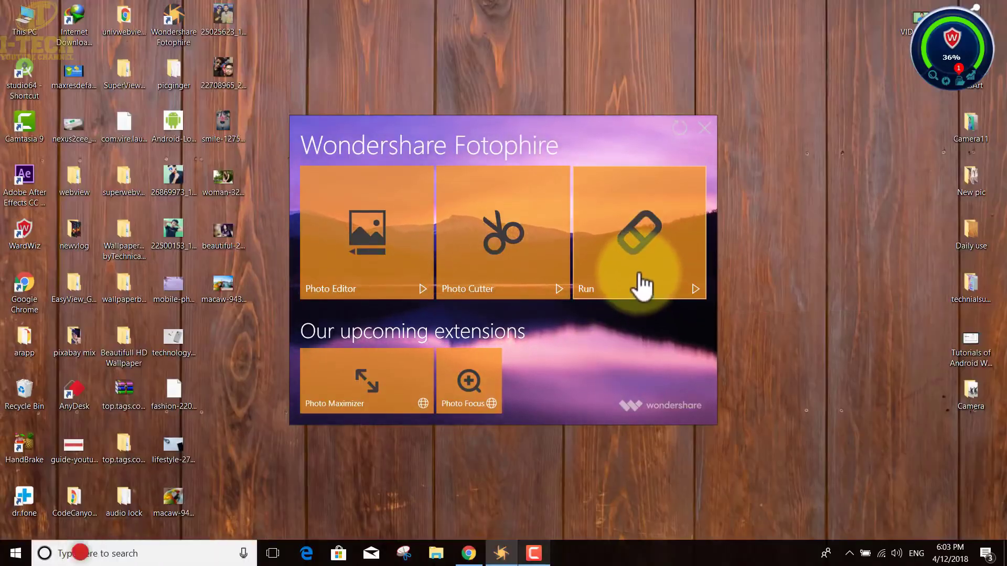
Step: Launch Photo Eraser from the Fotophire launcher and open the Desktop photo technology-3068617_1920
{"action": "left_click", "coordinate": [647, 246]}
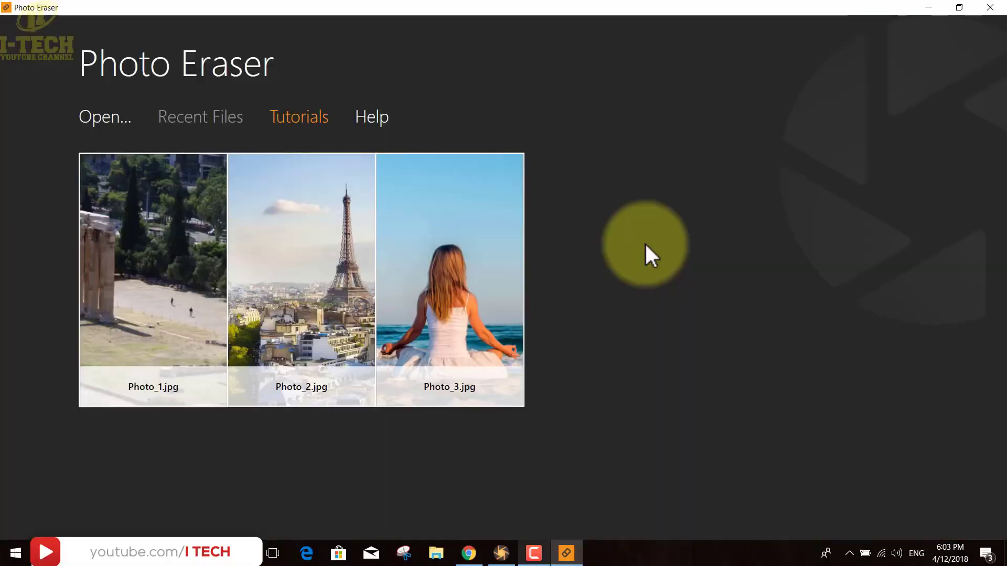
{"action": "mouse_move", "coordinate": [394, 253]}
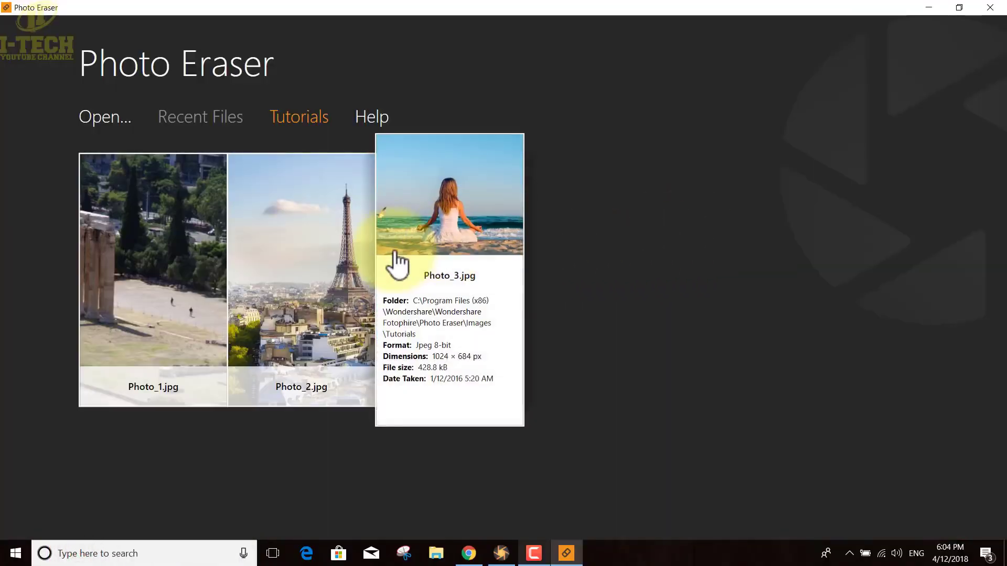
{"action": "mouse_move", "coordinate": [344, 252]}
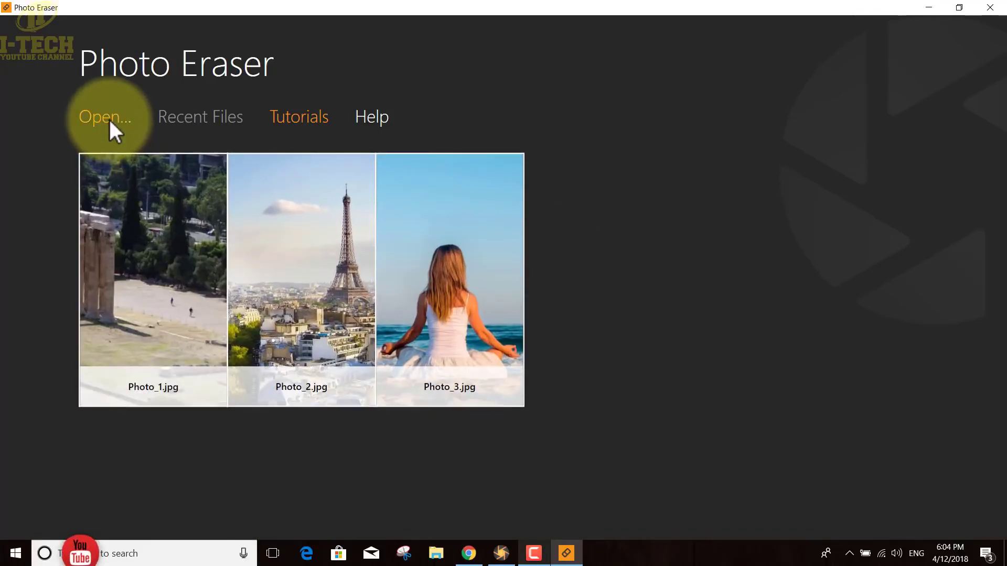
{"action": "left_click", "coordinate": [108, 118]}
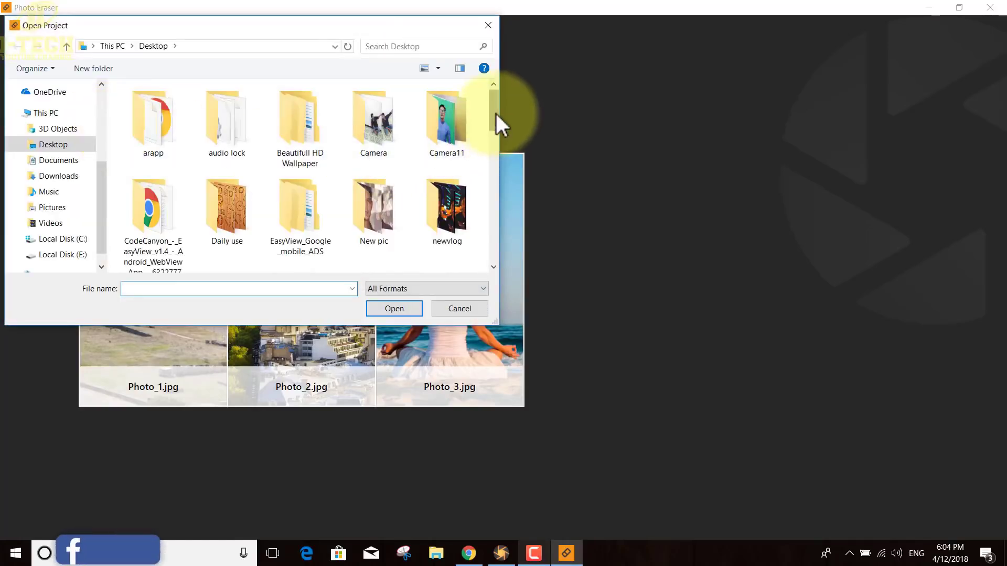
{"action": "left_click_drag", "start_coordinate": [496, 115], "coordinate": [511, 246]}
{"action": "left_click", "coordinate": [227, 235]}
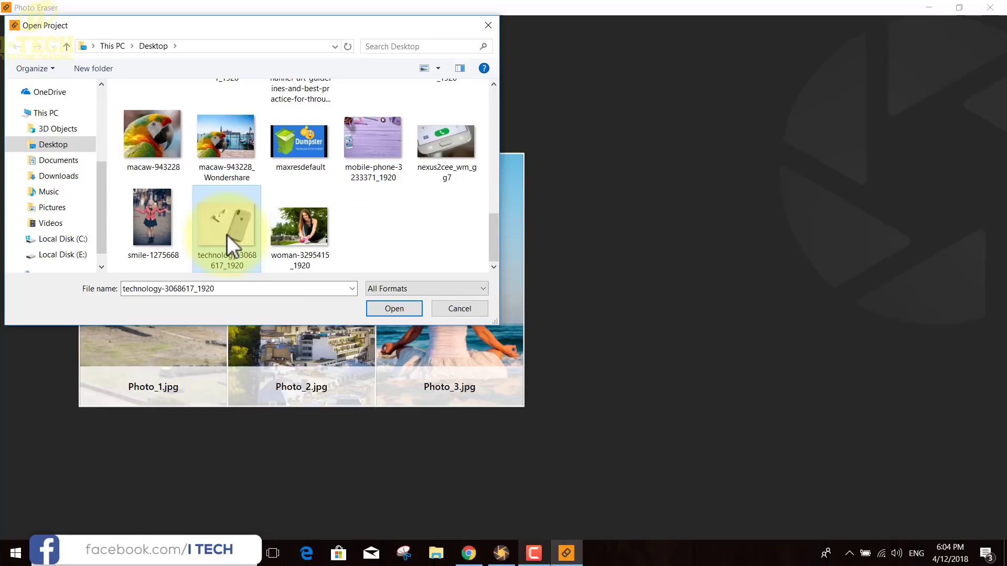
{"action": "left_click", "coordinate": [410, 311]}
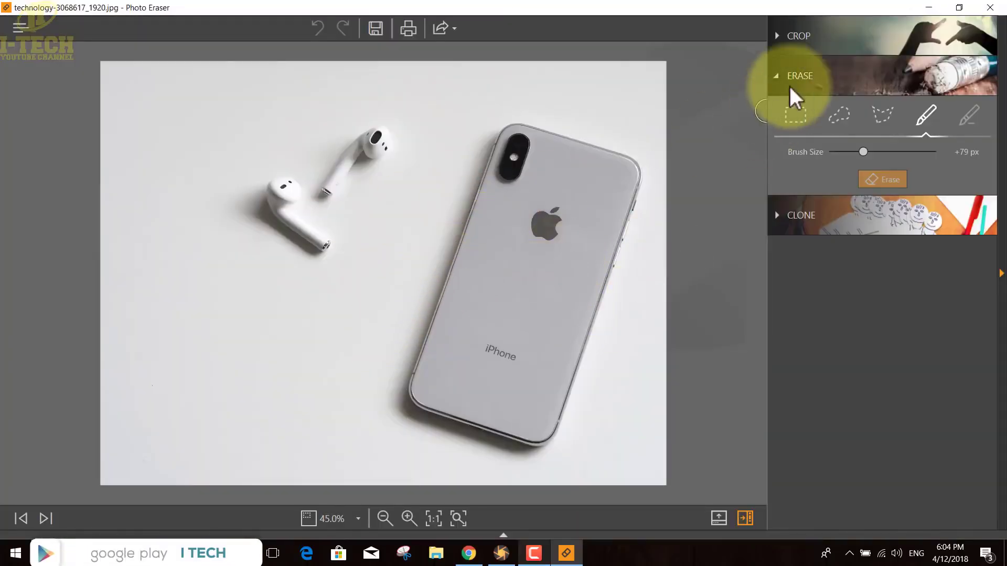
{"action": "left_click", "coordinate": [831, 35]}
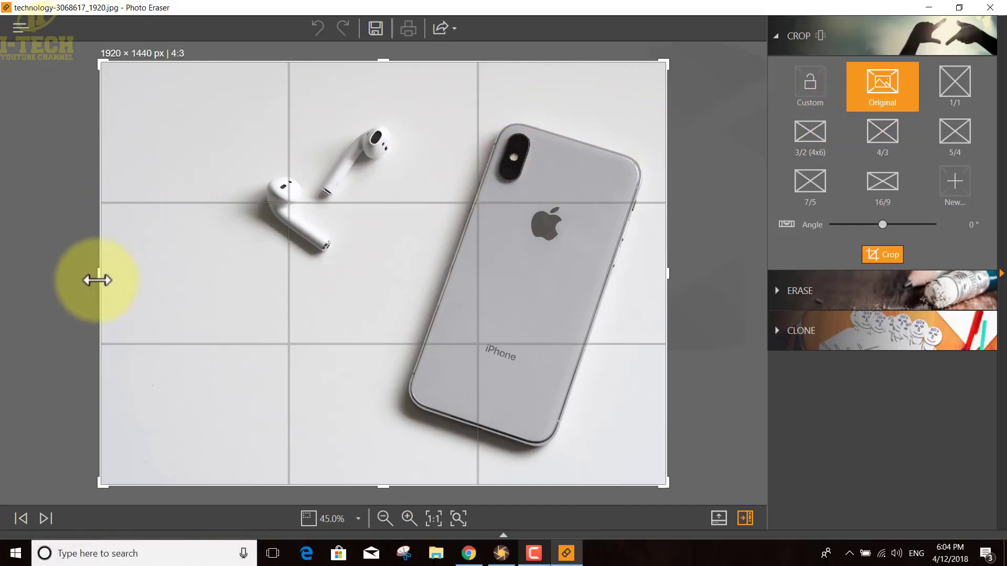
{"action": "left_click_drag", "start_coordinate": [98, 280], "coordinate": [78, 276]}
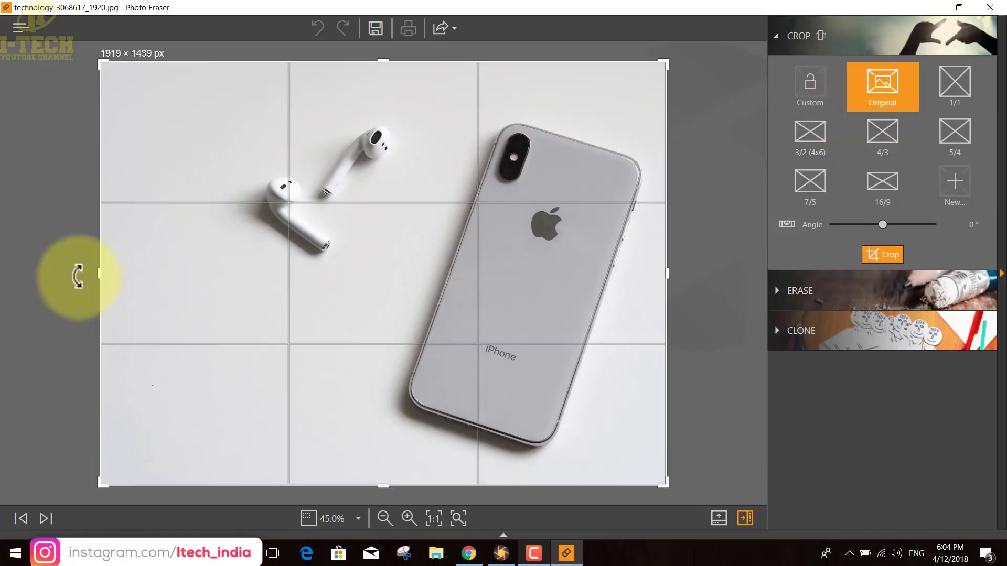
{"action": "left_click", "coordinate": [797, 42]}
Step: Erase the Apple logo from the back of the phone using a rectangular selection around it
{"action": "left_click", "coordinate": [801, 79]}
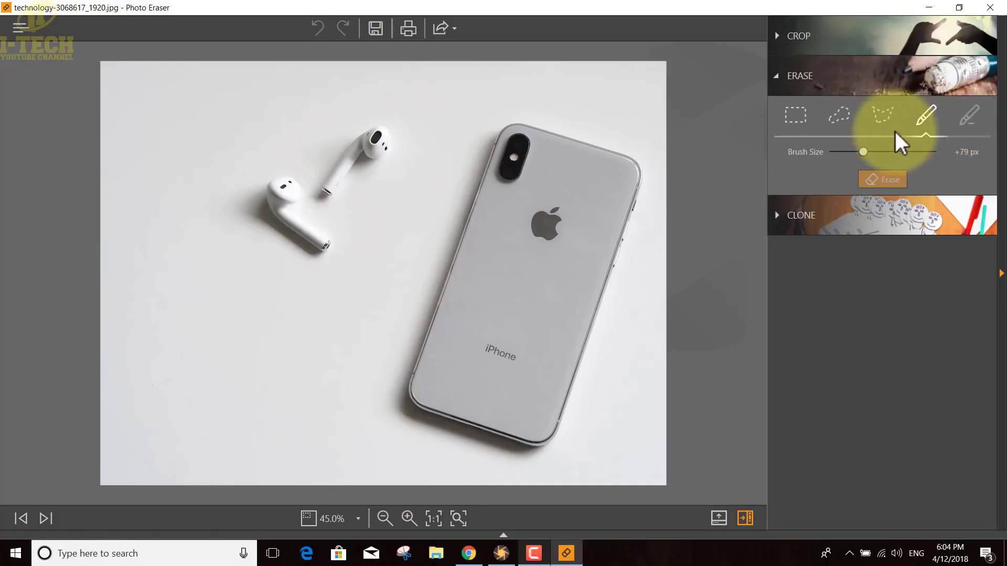
{"action": "left_click", "coordinate": [798, 119]}
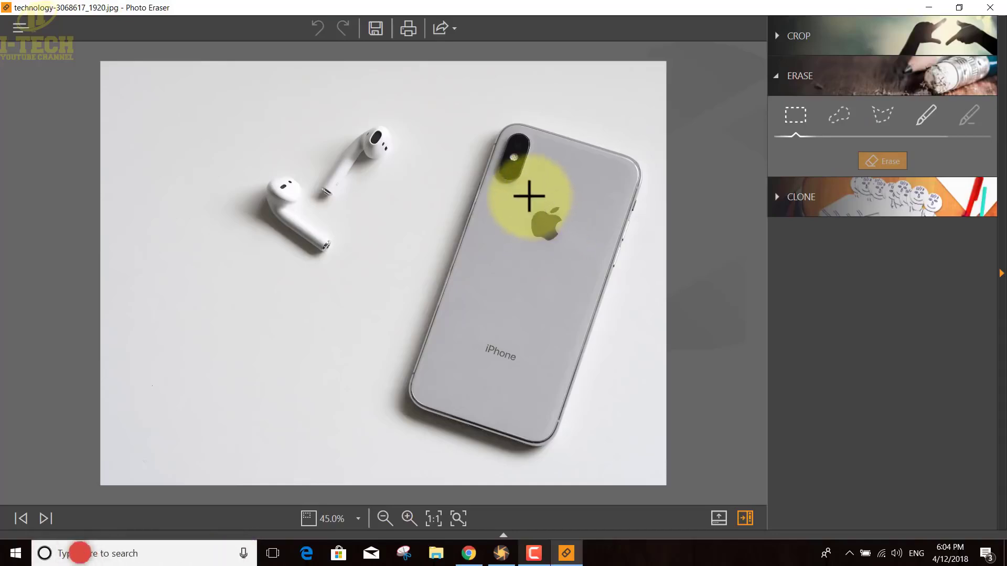
{"action": "left_click_drag", "start_coordinate": [527, 201], "coordinate": [570, 254]}
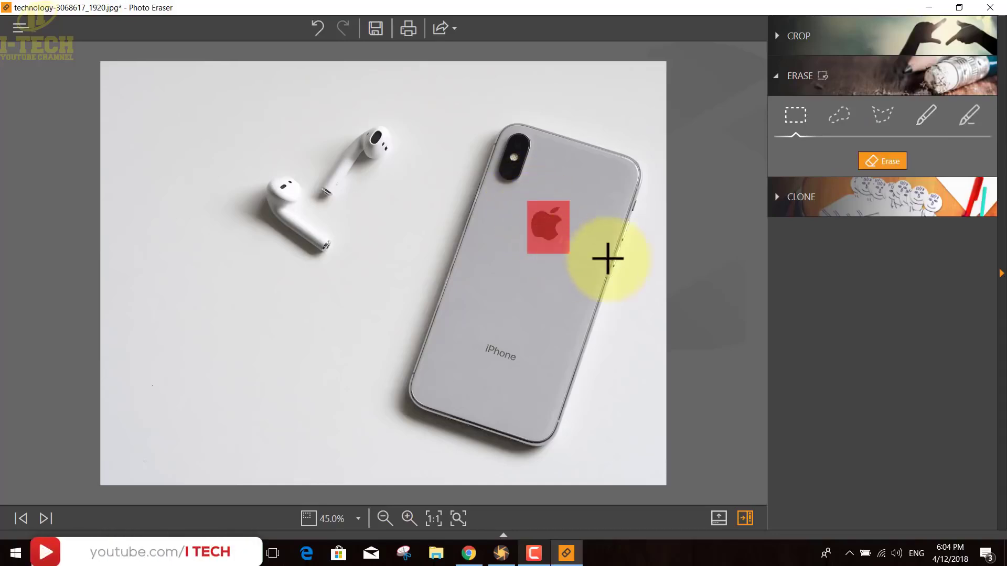
{"action": "left_click", "coordinate": [883, 162]}
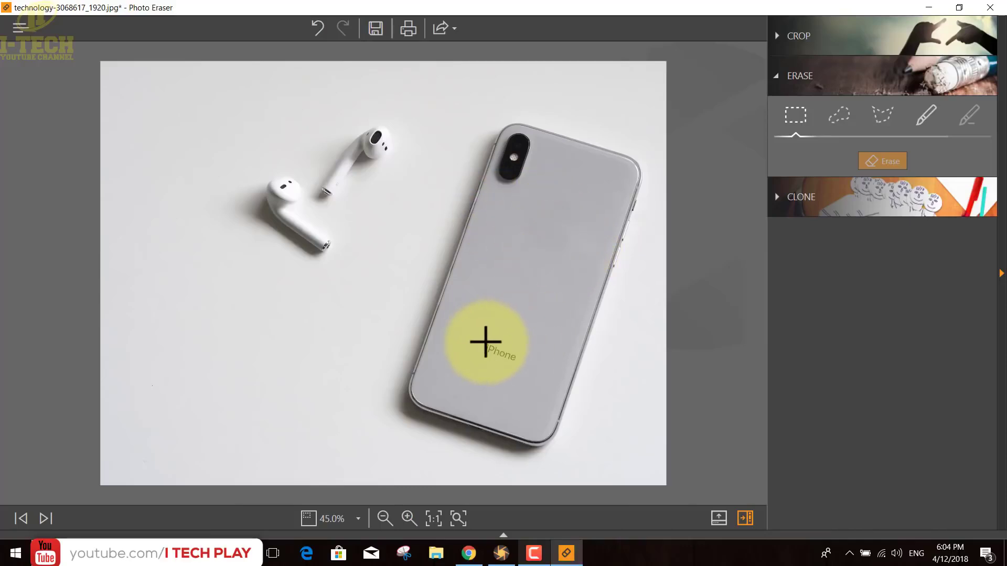
Step: Try erasing the iPhone lettering with a freehand lasso selection, and undo both the lettering and logo erasures
{"action": "left_click", "coordinate": [838, 118]}
{"action": "mouse_move", "coordinate": [509, 369]}
{"action": "left_mouse_down"}
{"action": "mouse_move", "coordinate": [472, 346]}
{"action": "mouse_move", "coordinate": [498, 334]}
{"action": "mouse_move", "coordinate": [528, 349]}
{"action": "mouse_move", "coordinate": [507, 373]}
{"action": "left_mouse_up"}
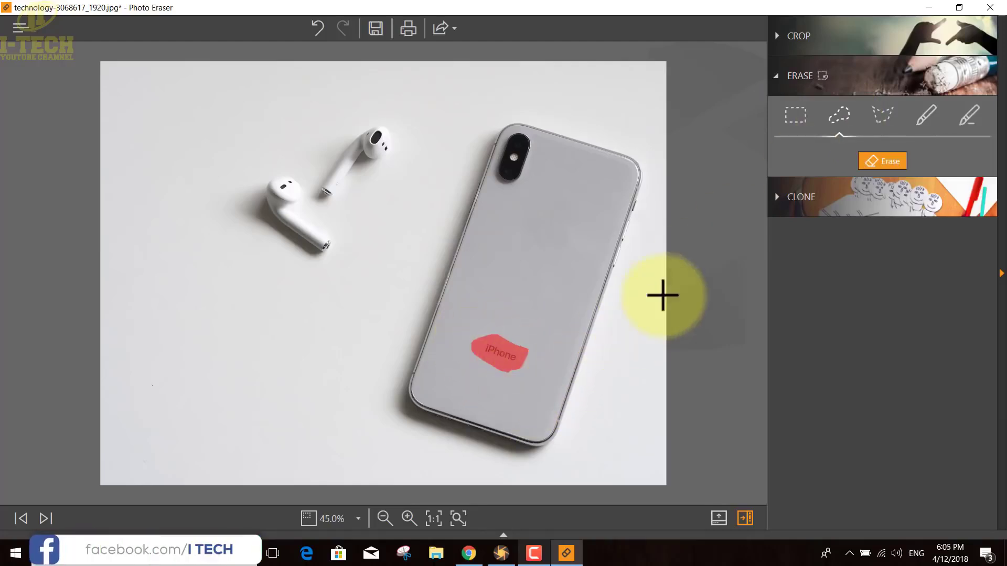
{"action": "left_click", "coordinate": [890, 160]}
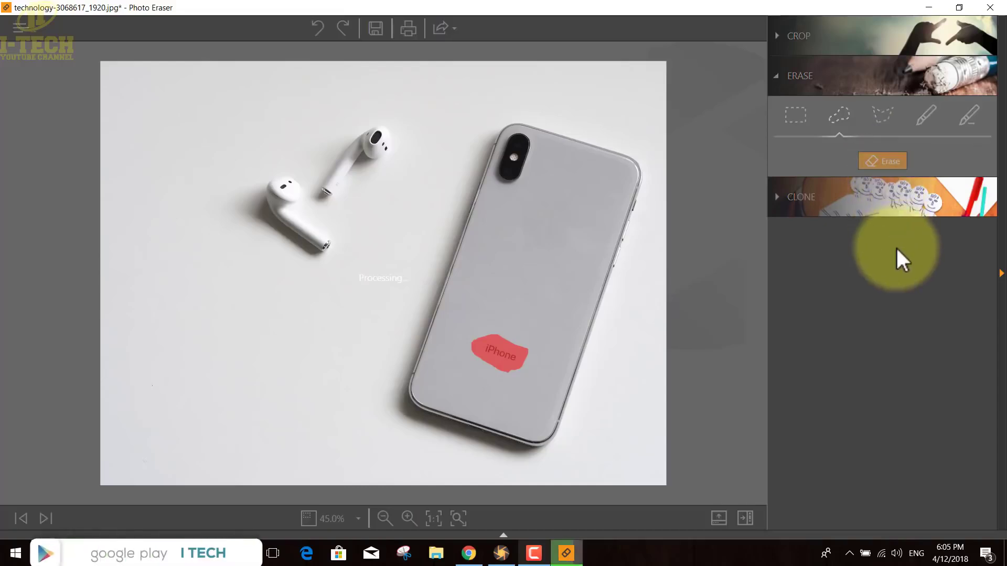
{"action": "left_click", "coordinate": [323, 27]}
{"action": "left_click", "coordinate": [323, 26]}
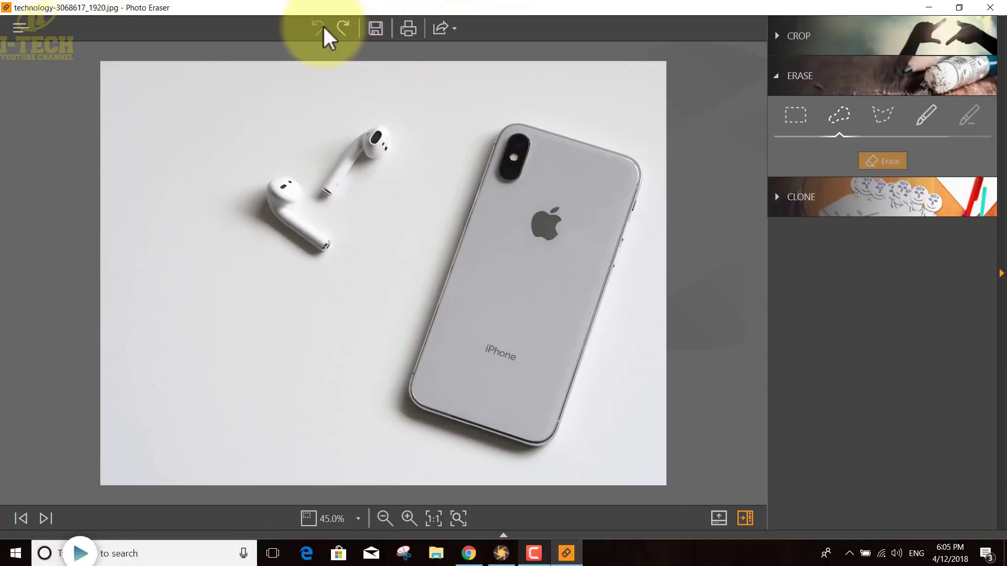
Step: Outline the Apple logo on the phone with a closed polygonal selection and erase it
{"action": "left_click", "coordinate": [884, 120]}
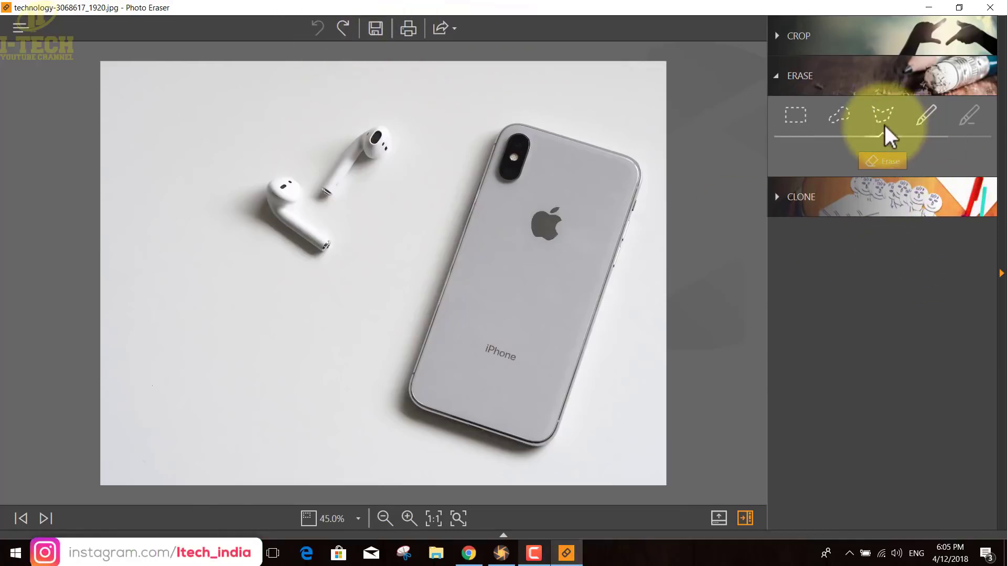
{"action": "left_click", "coordinate": [543, 197]}
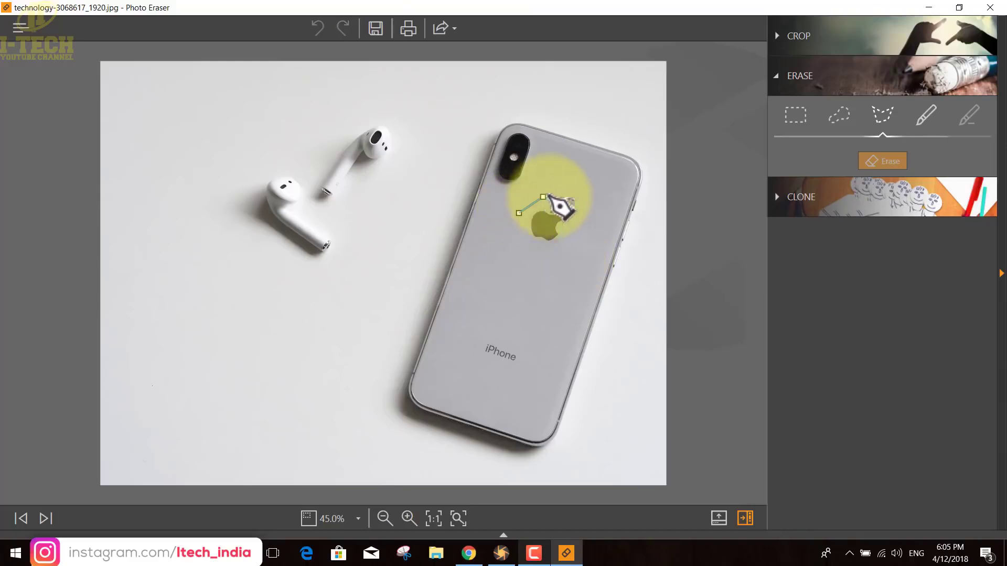
{"action": "left_click", "coordinate": [578, 196]}
{"action": "left_click", "coordinate": [578, 225]}
{"action": "left_click", "coordinate": [570, 250]}
{"action": "left_click", "coordinate": [541, 254]}
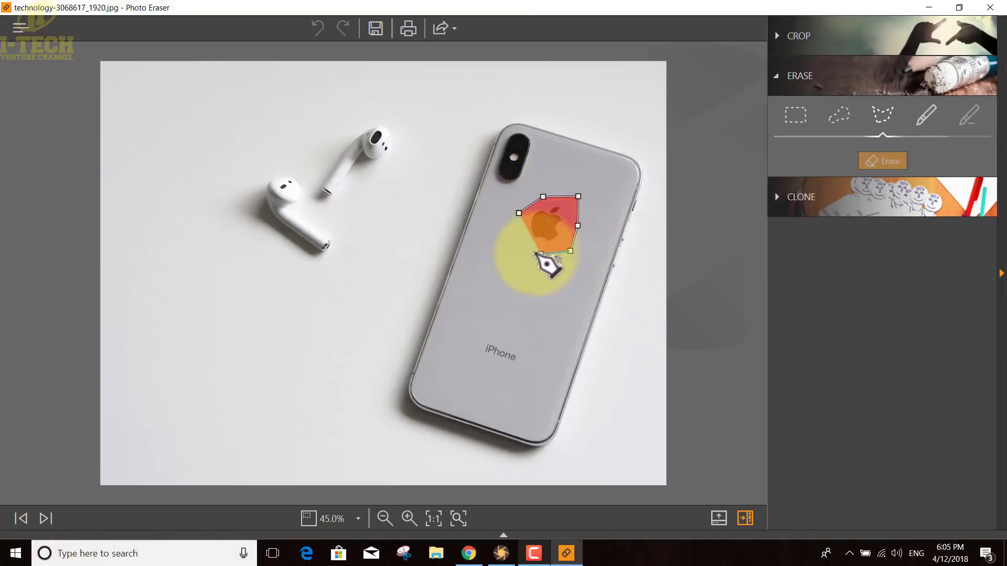
{"action": "left_click", "coordinate": [519, 212]}
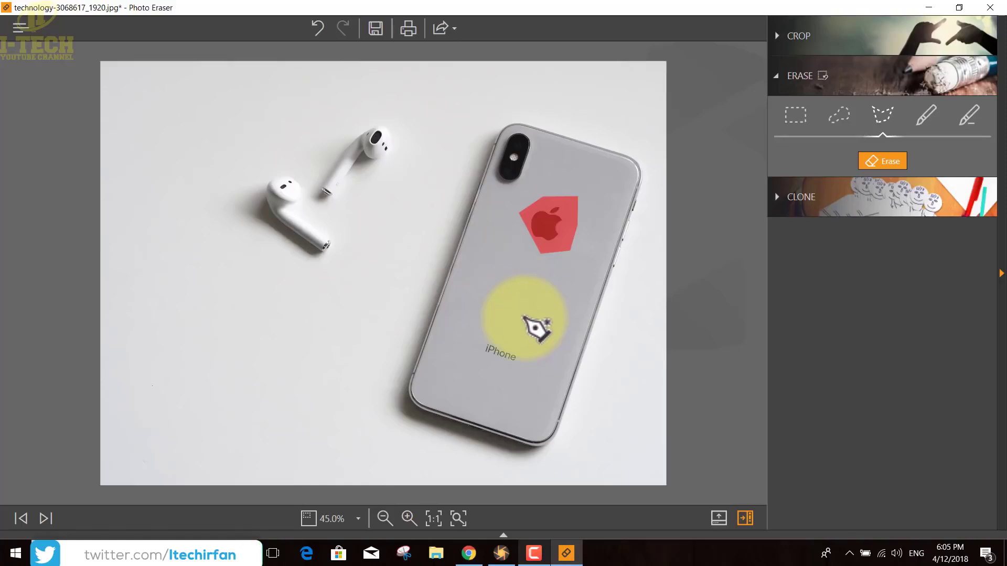
{"action": "left_click", "coordinate": [875, 161]}
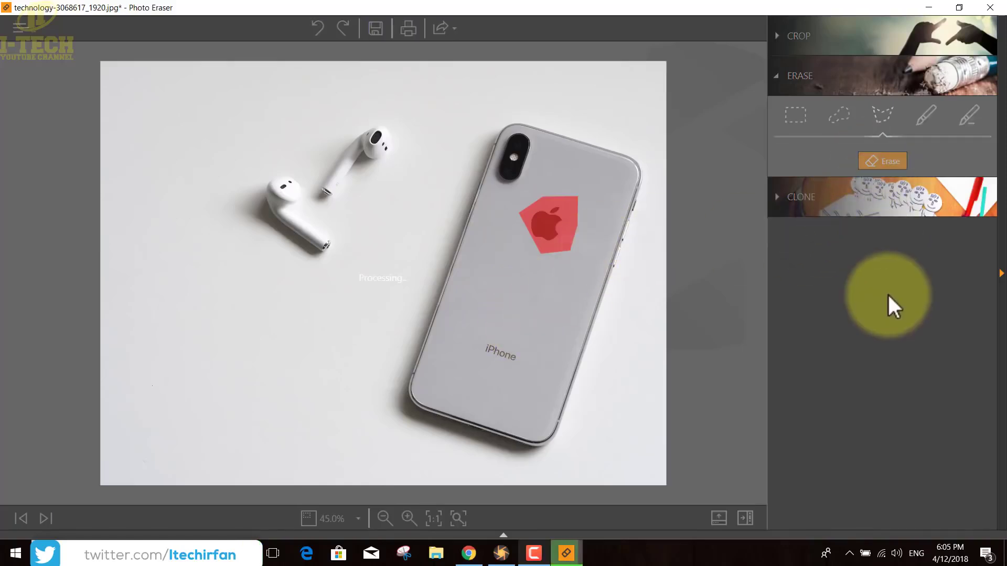
Step: Brush over the iPhone lettering near the phone's lower end and erase it
{"action": "left_click", "coordinate": [926, 116]}
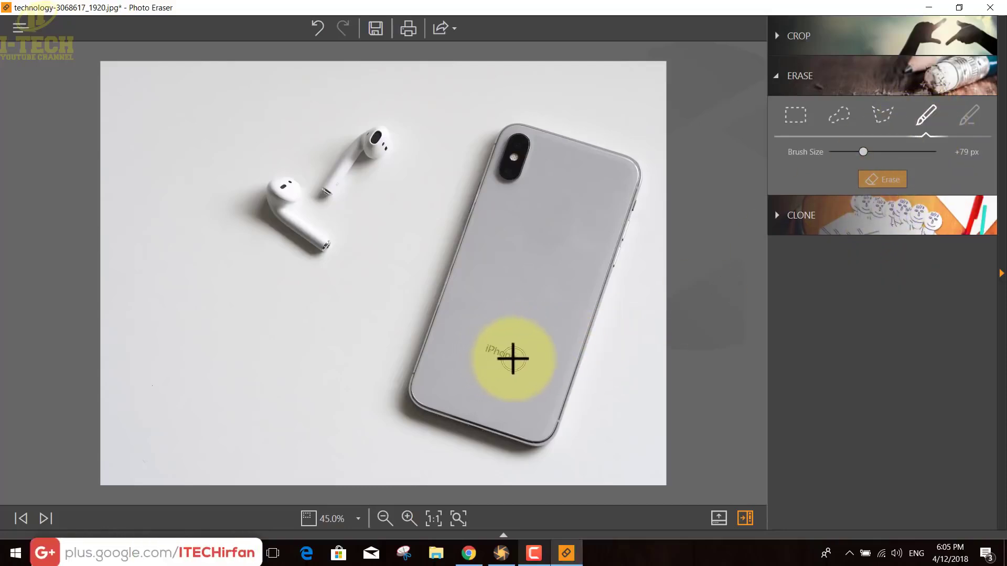
{"action": "left_click_drag", "start_coordinate": [513, 359], "coordinate": [499, 355]}
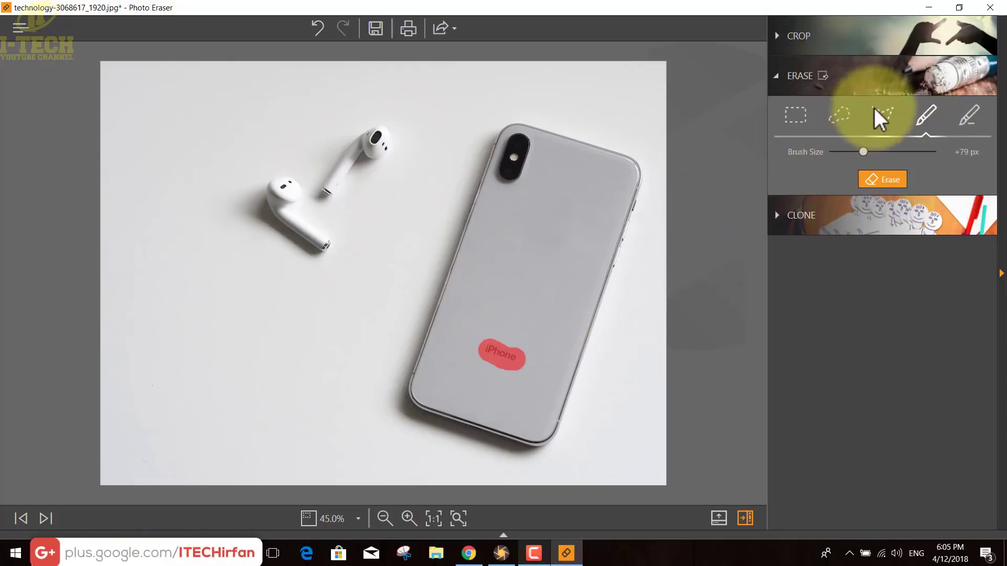
{"action": "left_click", "coordinate": [888, 182]}
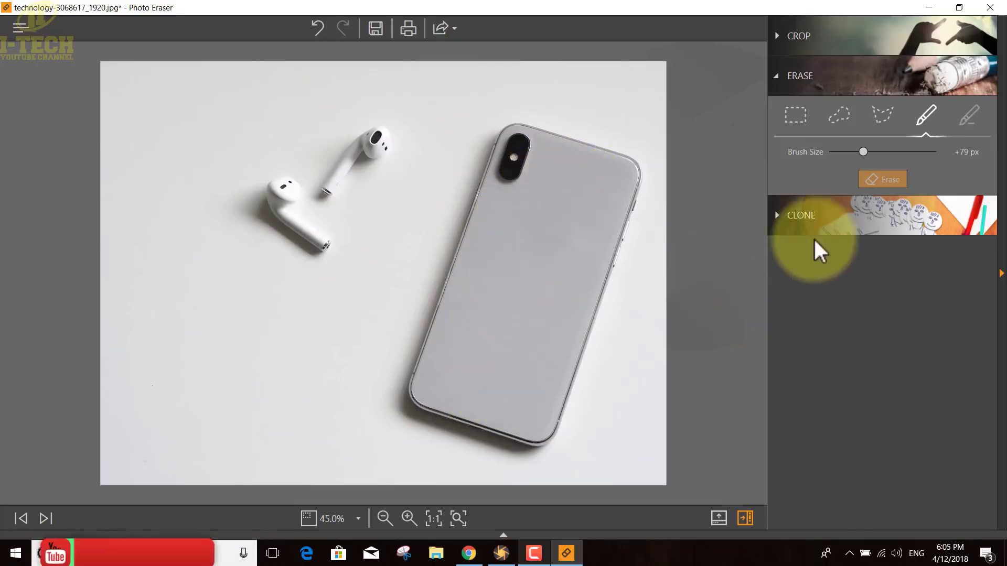
Step: Clone the two earbuds into the lower-left area of the photo, using the upper earbud's head as the source point
{"action": "left_click", "coordinate": [780, 216]}
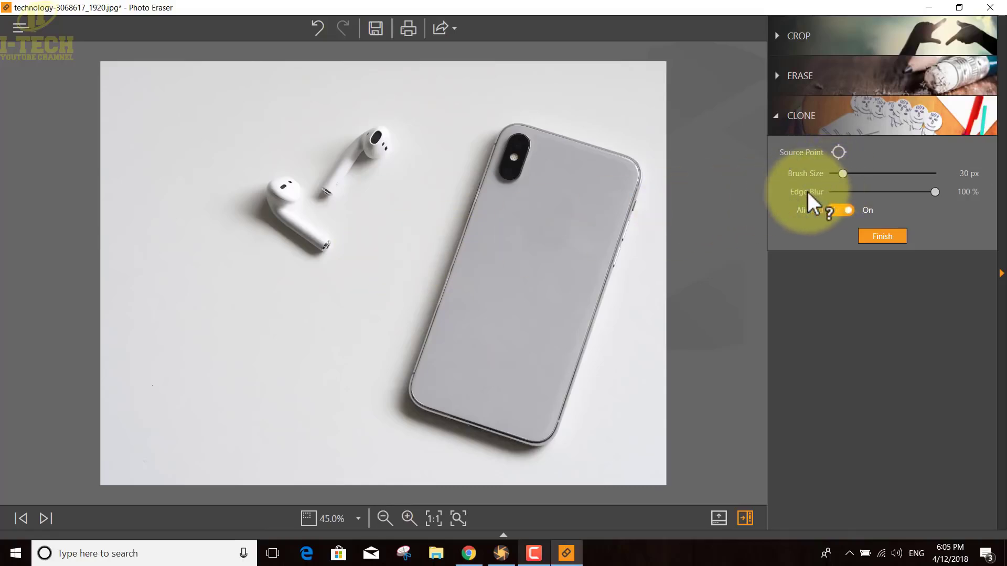
{"action": "left_click", "coordinate": [838, 152]}
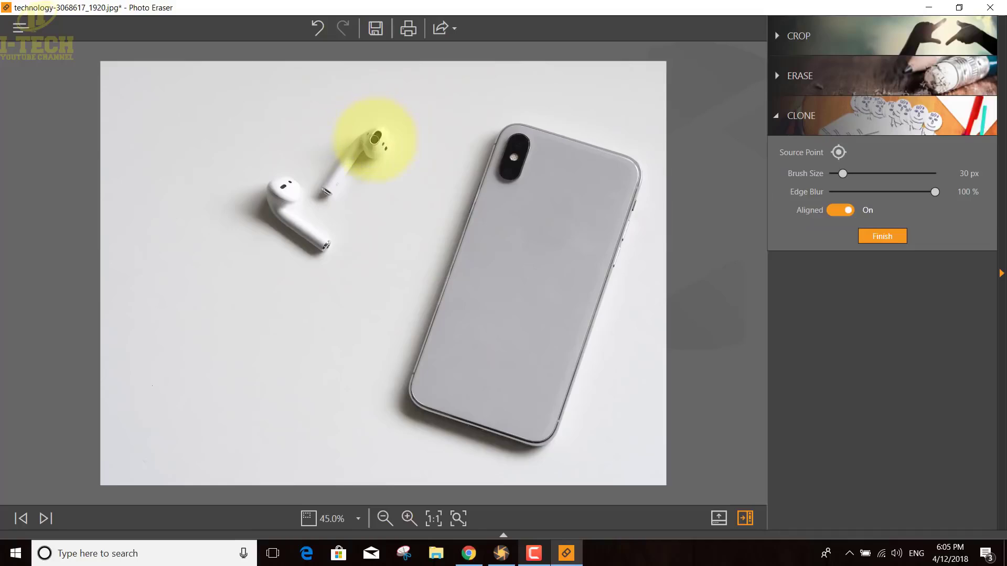
{"action": "left_click", "coordinate": [374, 138]}
{"action": "left_click", "coordinate": [324, 213]}
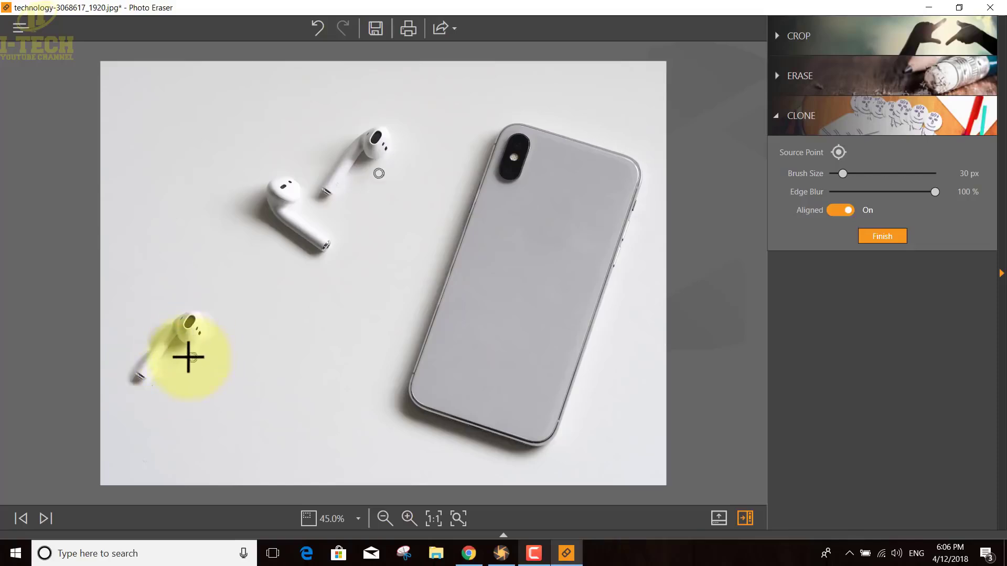
{"action": "mouse_move", "coordinate": [151, 345]}
{"action": "left_mouse_down"}
{"action": "mouse_move", "coordinate": [120, 356]}
{"action": "mouse_move", "coordinate": [132, 366]}
{"action": "mouse_move", "coordinate": [148, 355]}
{"action": "mouse_move", "coordinate": [115, 387]}
{"action": "mouse_move", "coordinate": [142, 396]}
{"action": "mouse_move", "coordinate": [98, 404]}
{"action": "mouse_move", "coordinate": [99, 393]}
{"action": "mouse_move", "coordinate": [126, 385]}
{"action": "mouse_move", "coordinate": [101, 424]}
{"action": "mouse_move", "coordinate": [140, 428]}
{"action": "mouse_move", "coordinate": [105, 452]}
{"action": "mouse_move", "coordinate": [129, 493]}
{"action": "mouse_move", "coordinate": [136, 484]}
{"action": "mouse_move", "coordinate": [103, 457]}
{"action": "mouse_move", "coordinate": [152, 406]}
{"action": "left_mouse_up"}
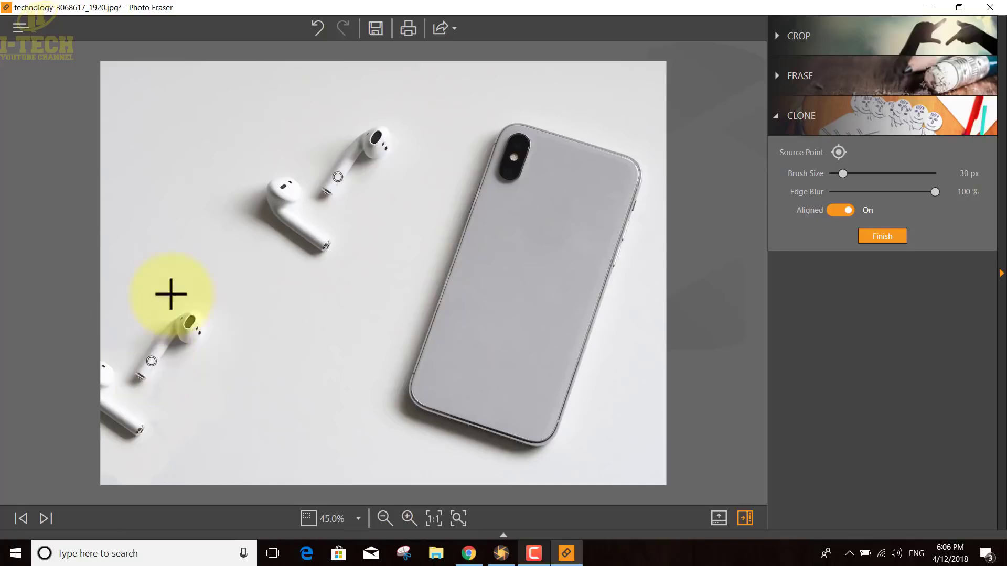
{"action": "mouse_move", "coordinate": [171, 294]}
{"action": "left_mouse_down"}
{"action": "mouse_move", "coordinate": [150, 321]}
{"action": "mouse_move", "coordinate": [175, 439]}
{"action": "left_mouse_up"}
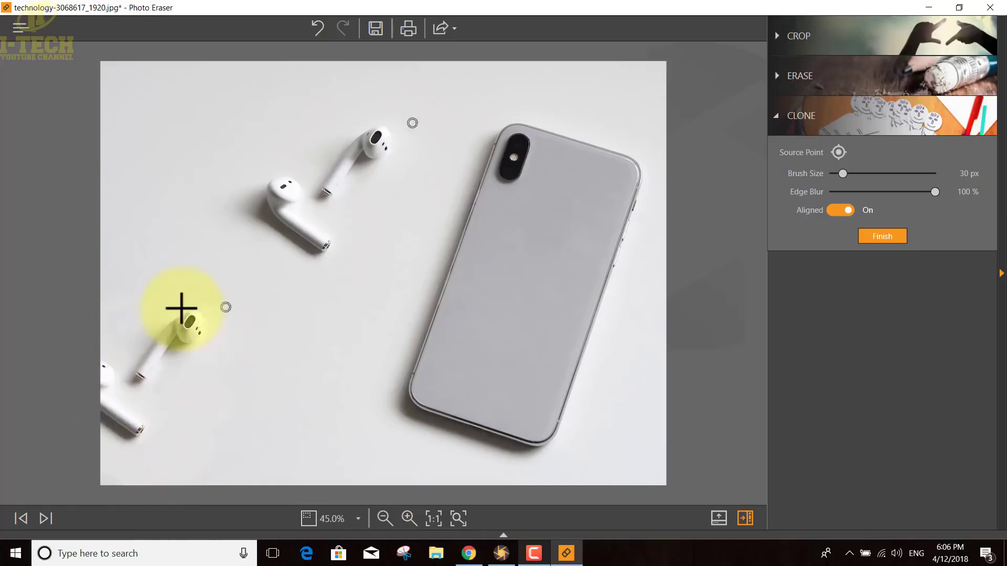
{"action": "mouse_move", "coordinate": [181, 308]}
{"action": "left_mouse_down"}
{"action": "mouse_move", "coordinate": [129, 313]}
{"action": "mouse_move", "coordinate": [133, 342]}
{"action": "mouse_move", "coordinate": [184, 348]}
{"action": "left_mouse_up"}
{"action": "left_click_drag", "start_coordinate": [213, 309], "coordinate": [125, 344]}
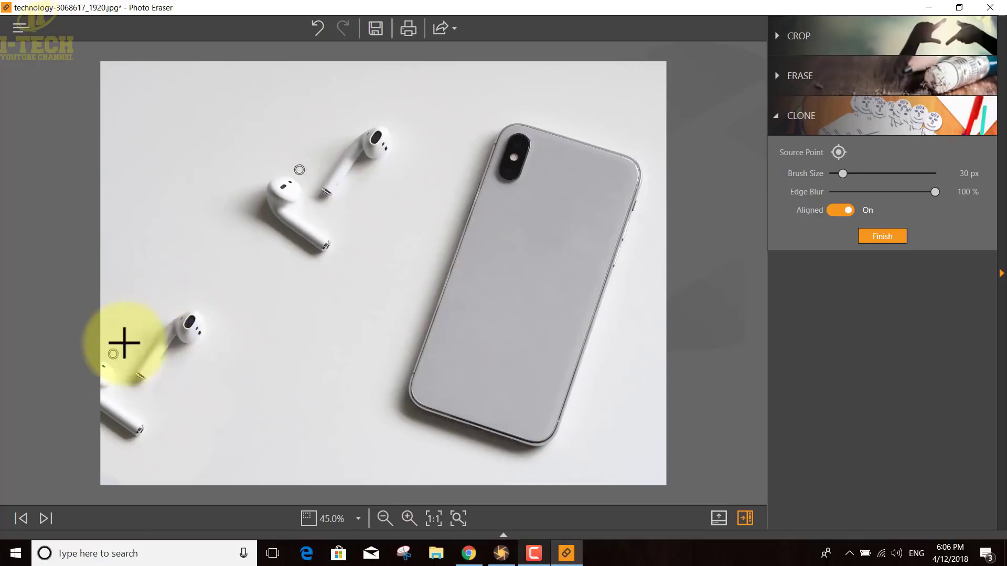
{"action": "mouse_move", "coordinate": [160, 383]}
{"action": "left_mouse_down"}
{"action": "mouse_move", "coordinate": [121, 439]}
{"action": "mouse_move", "coordinate": [106, 431]}
{"action": "mouse_move", "coordinate": [200, 382]}
{"action": "left_mouse_up"}
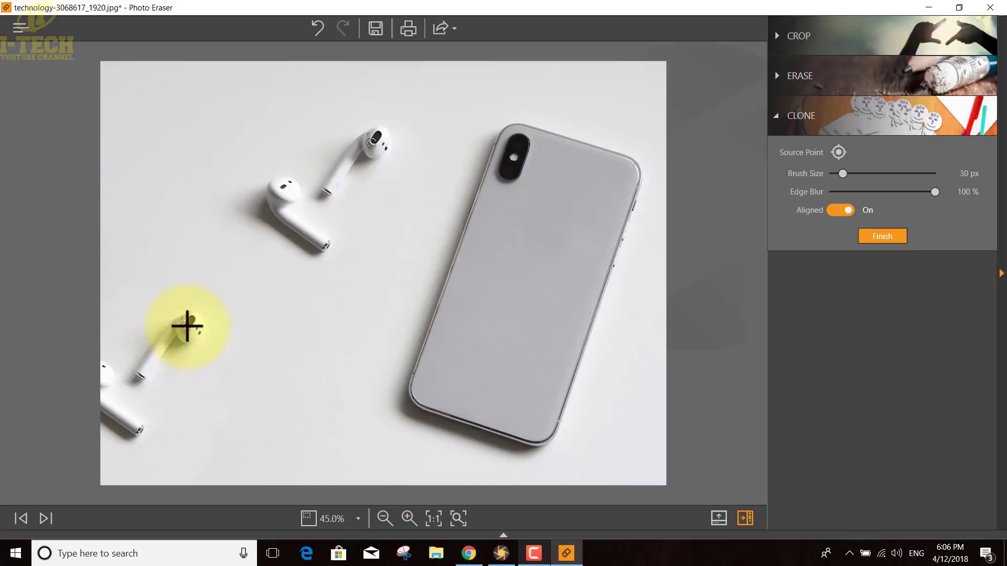
Step: Clone the earbuds again along the photo's bottom edge between the first copies and the phone, and finish cloning
{"action": "left_click", "coordinate": [839, 151]}
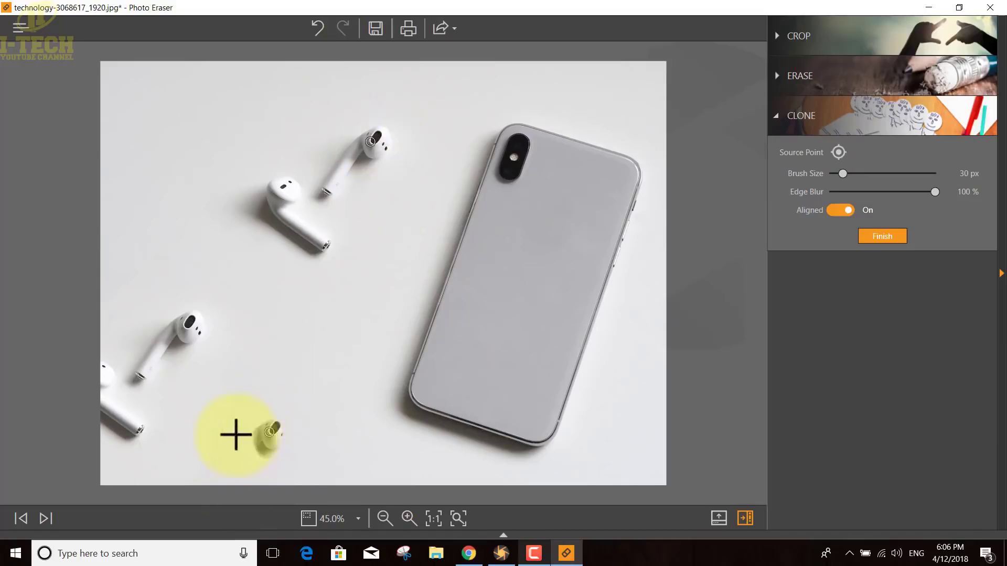
{"action": "mouse_move", "coordinate": [222, 478]}
{"action": "left_mouse_down"}
{"action": "mouse_move", "coordinate": [185, 476]}
{"action": "mouse_move", "coordinate": [198, 472]}
{"action": "mouse_move", "coordinate": [186, 464]}
{"action": "mouse_move", "coordinate": [109, 479]}
{"action": "left_mouse_up"}
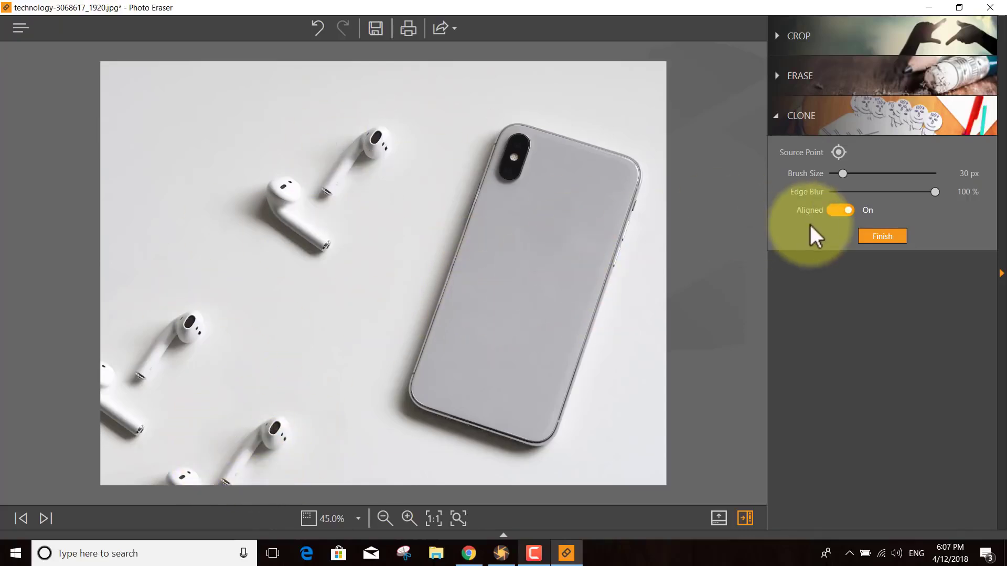
{"action": "left_click", "coordinate": [883, 235]}
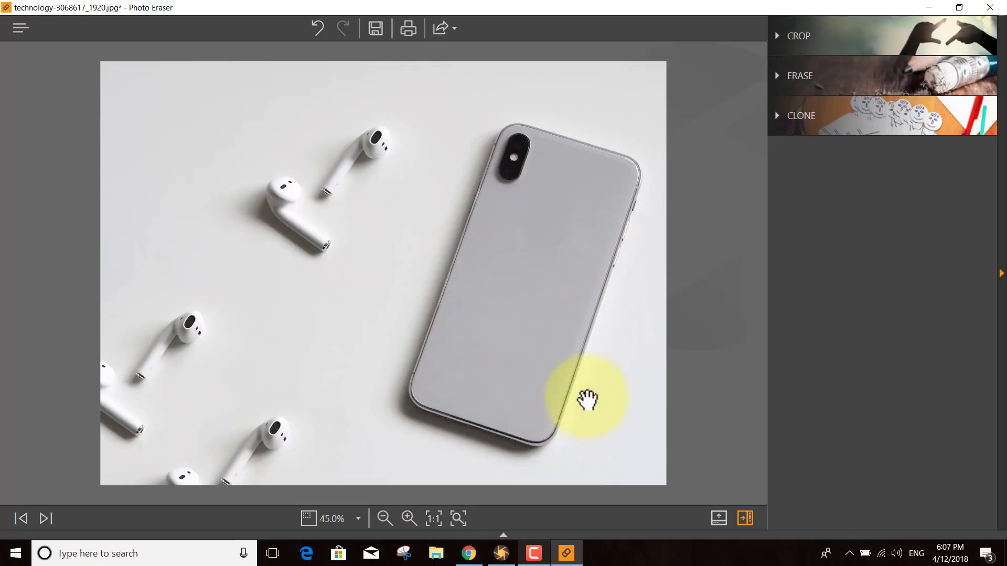
{"action": "left_click", "coordinate": [560, 551]}
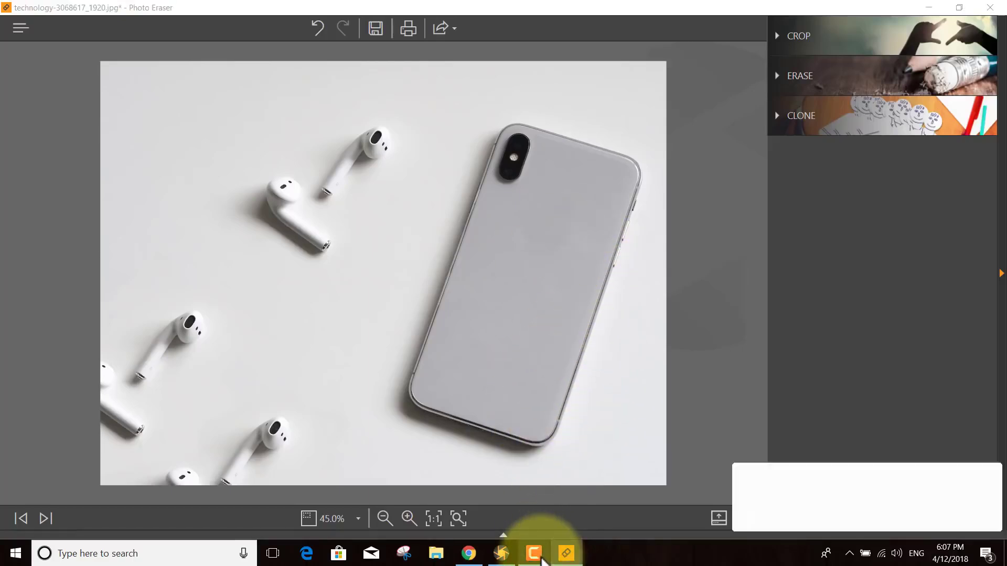
{"action": "left_click", "coordinate": [952, 501]}
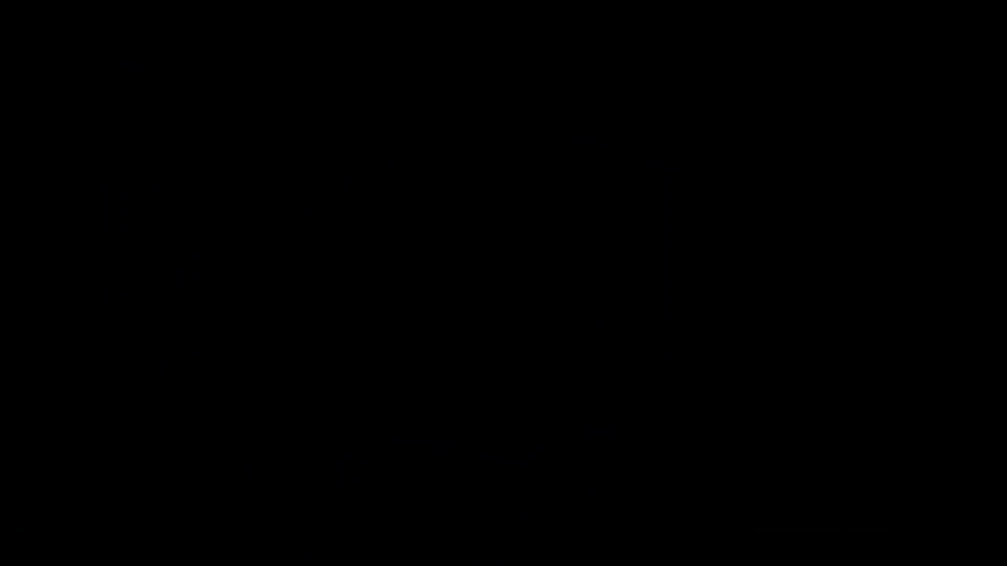